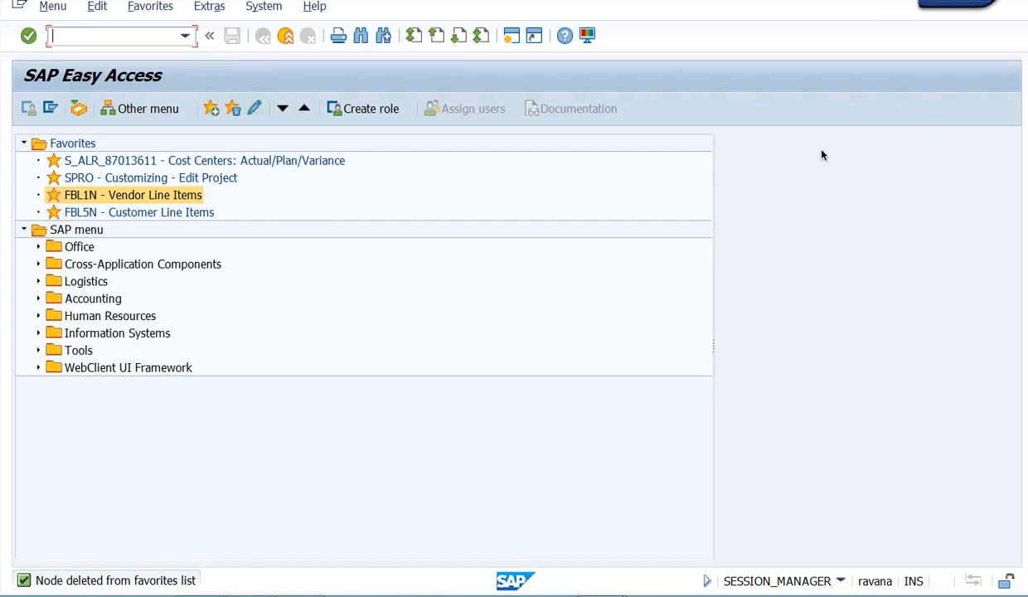
# - Switch to the SAP BASICS document in Word and enlarge its window to fill the screen
pyautogui.hotkey('ctrl', 'Right')
pyautogui.hotkey('ctrl', 'Left')
pyautogui.hotkey('ctrl', 'Left')
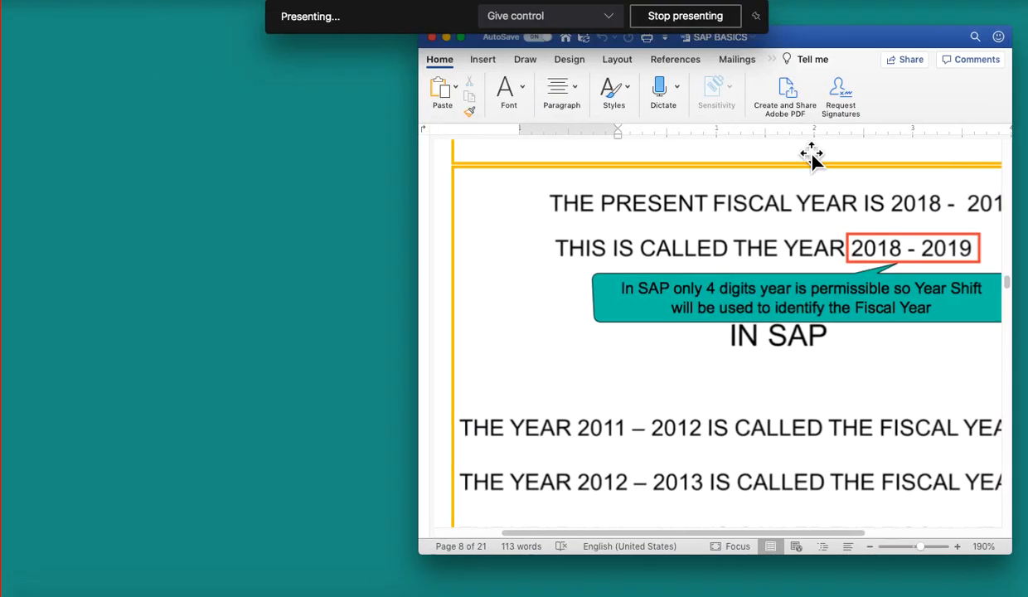
pyautogui.moveTo(932, 45); pyautogui.dragTo(628, 143)
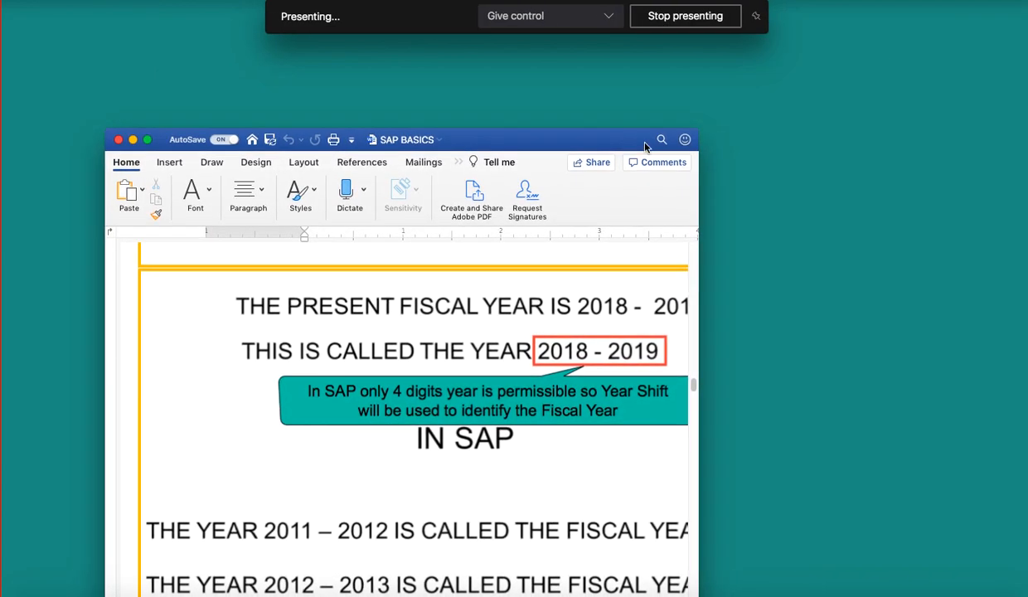
pyautogui.click(148, 140)
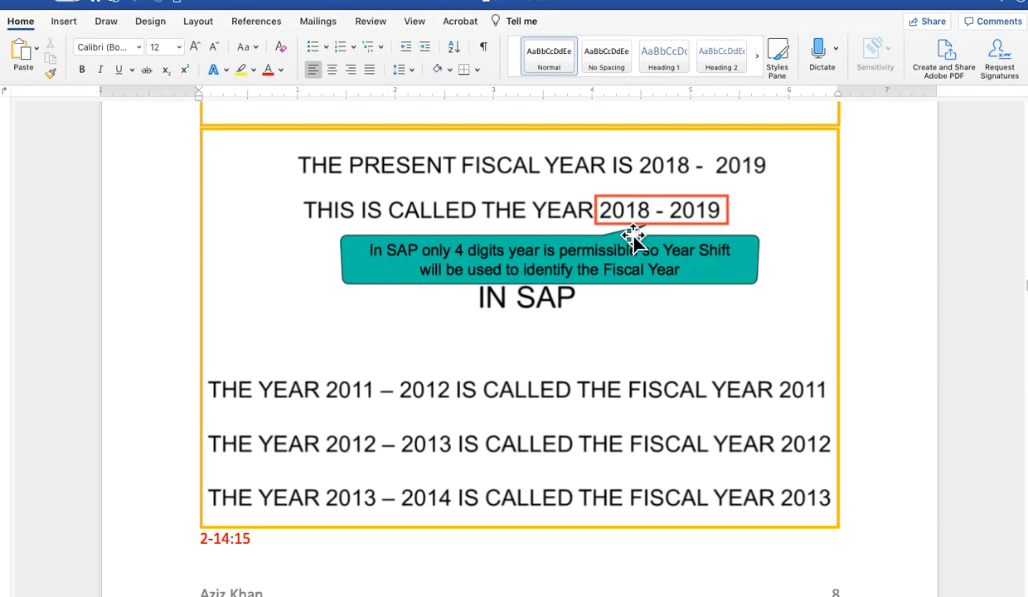
# - Review the notes on how fiscal years are named, the year shift table and the monthly posting periods
pyautogui.scroll(1, 564, 262)
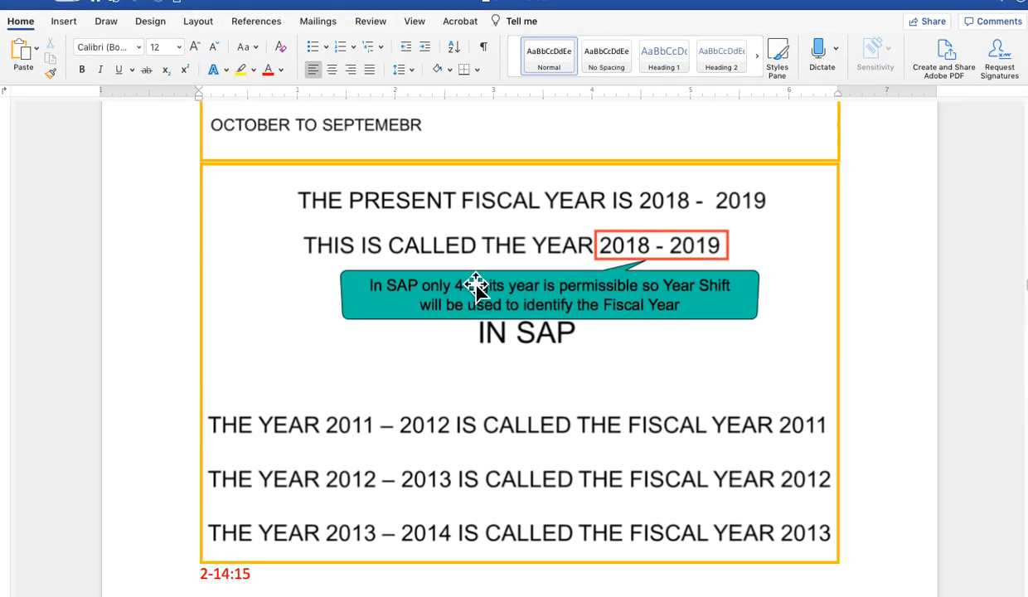
pyautogui.scroll(2, 489, 335)
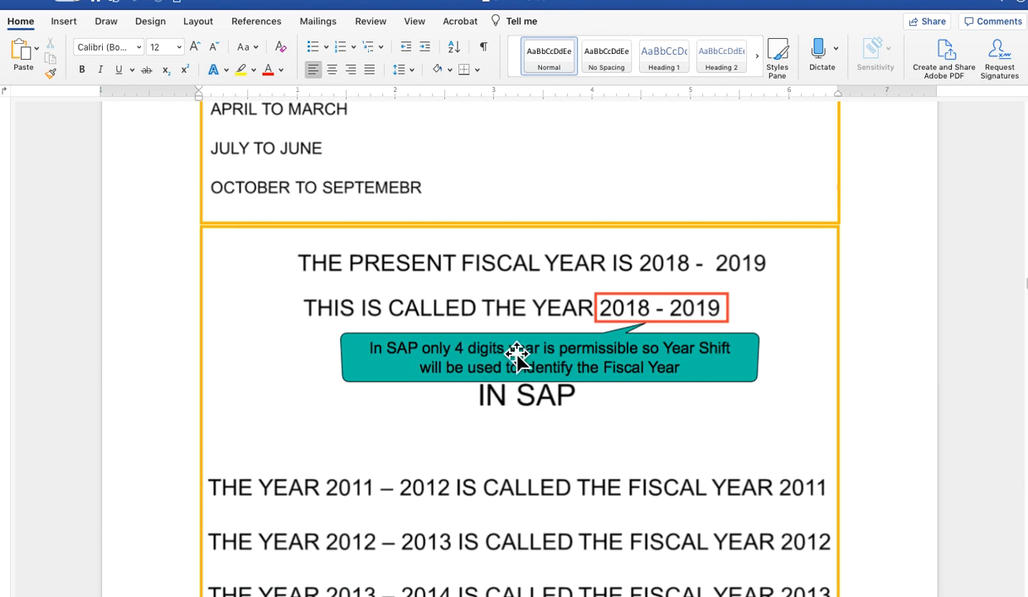
pyautogui.scroll(-2, 521, 351)
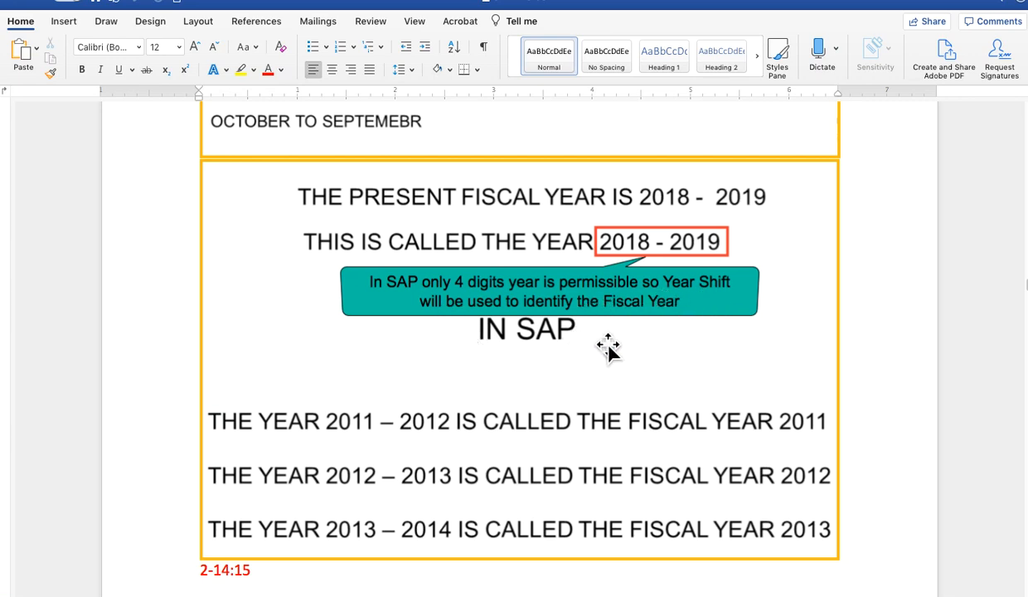
pyautogui.scroll(-3, 479, 431)
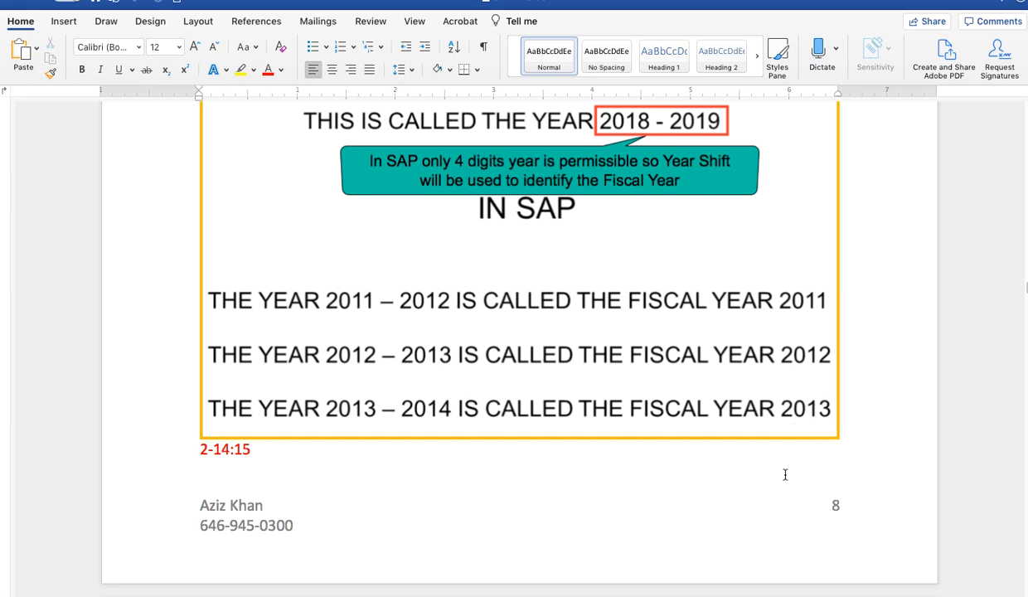
pyautogui.scroll(-10, 688, 413)
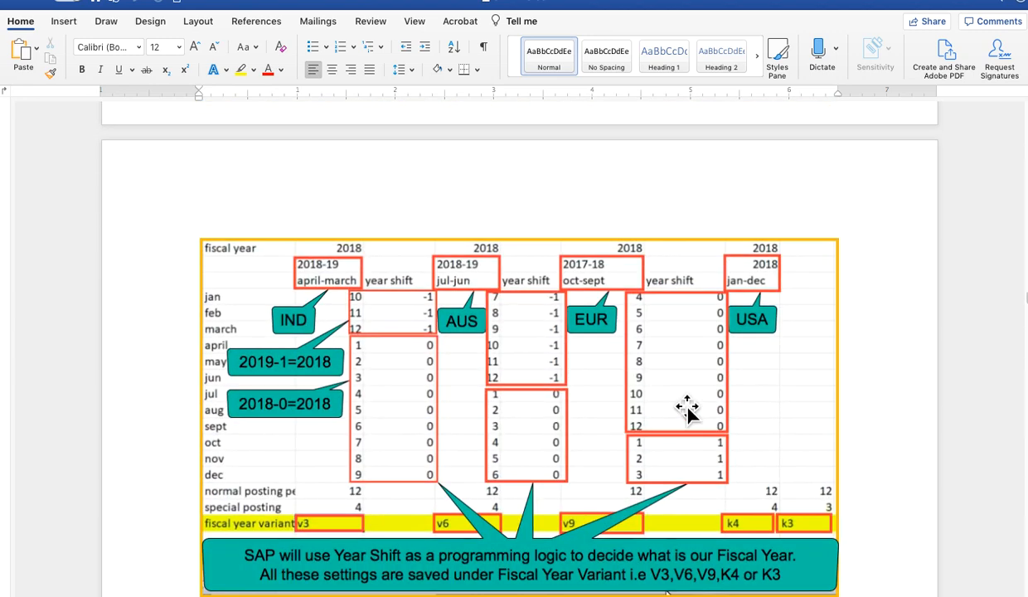
pyautogui.scroll(-10, 688, 408)
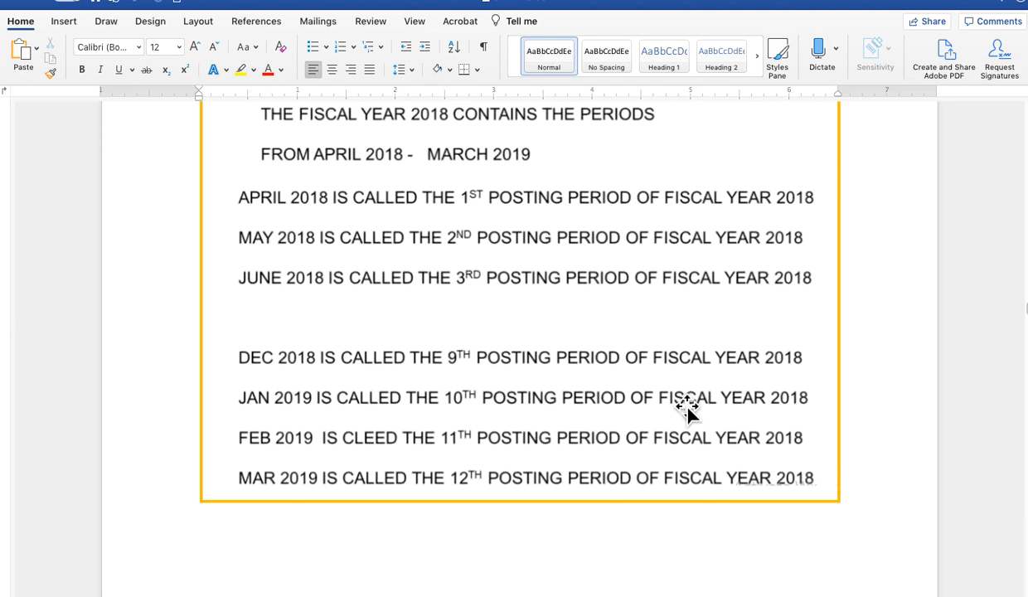
# - Examine the diagram and notes on normal and special posting periods, including their purposes and maximum numbers
pyautogui.scroll(-15, 687, 408)
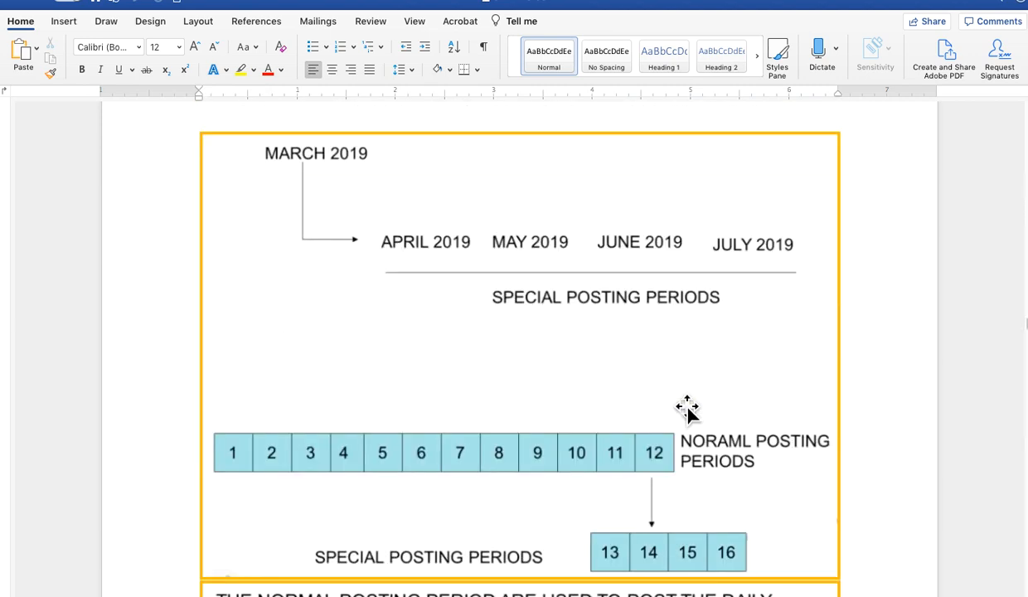
pyautogui.scroll(-3, 687, 408)
pyautogui.scroll(-1, 687, 408)
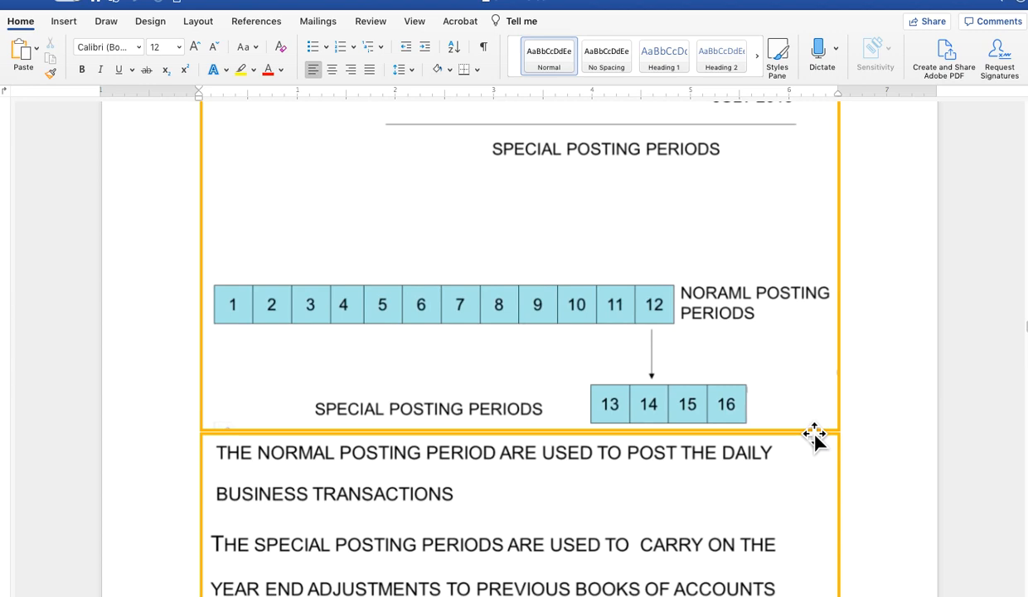
pyautogui.scroll(-10, 734, 420)
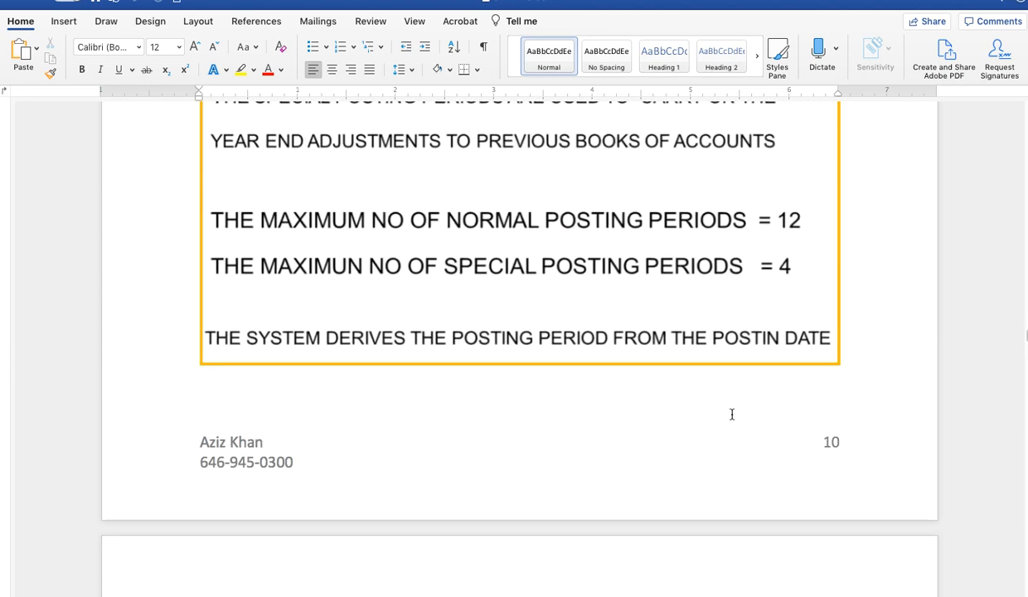
pyautogui.scroll(5, 732, 418)
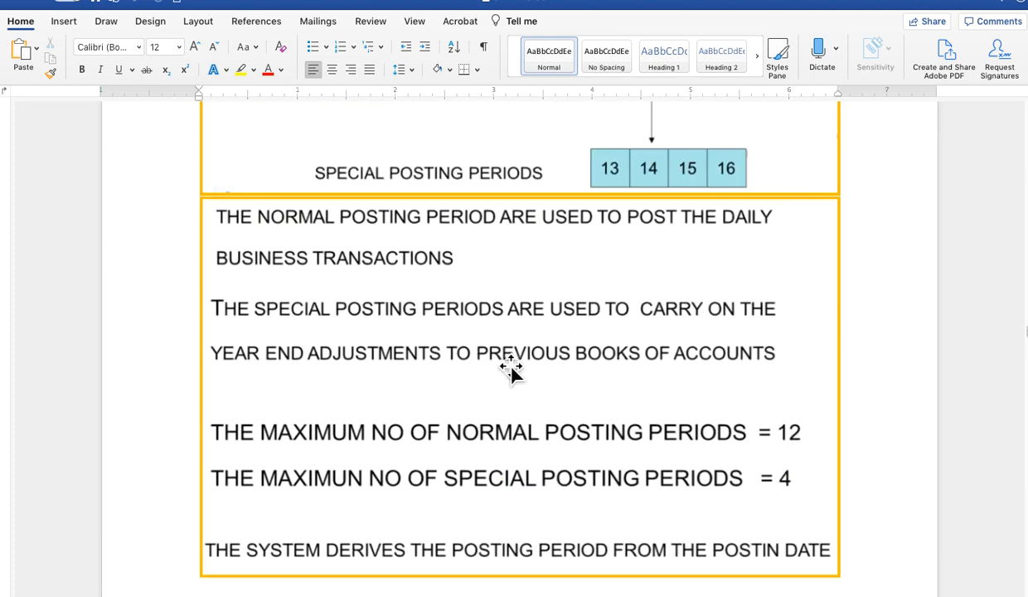
pyautogui.scroll(4, 479, 344)
pyautogui.scroll(1, 467, 328)
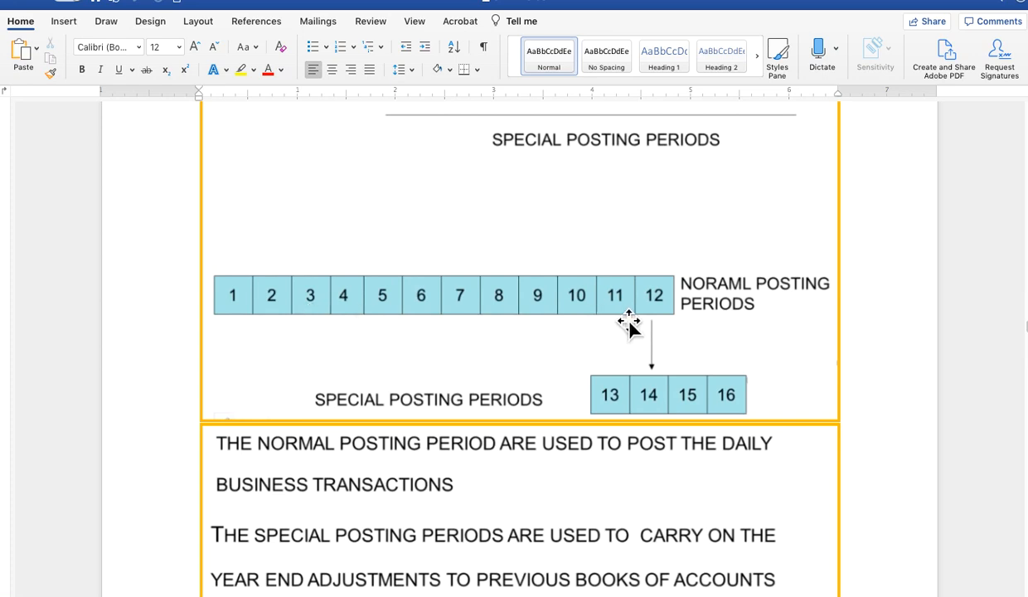
pyautogui.scroll(-2, 458, 369)
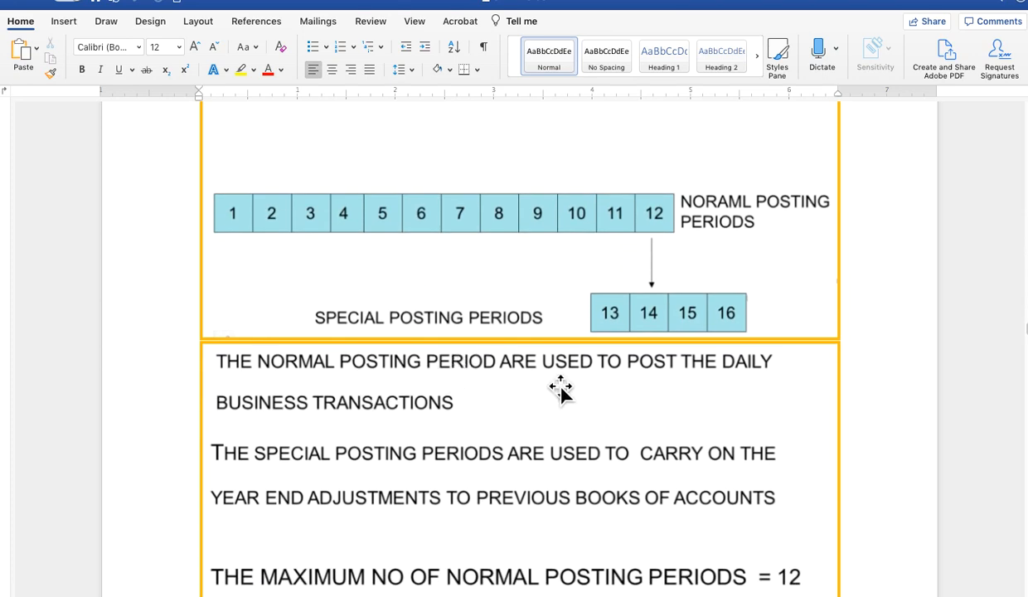
pyautogui.scroll(-2, 561, 389)
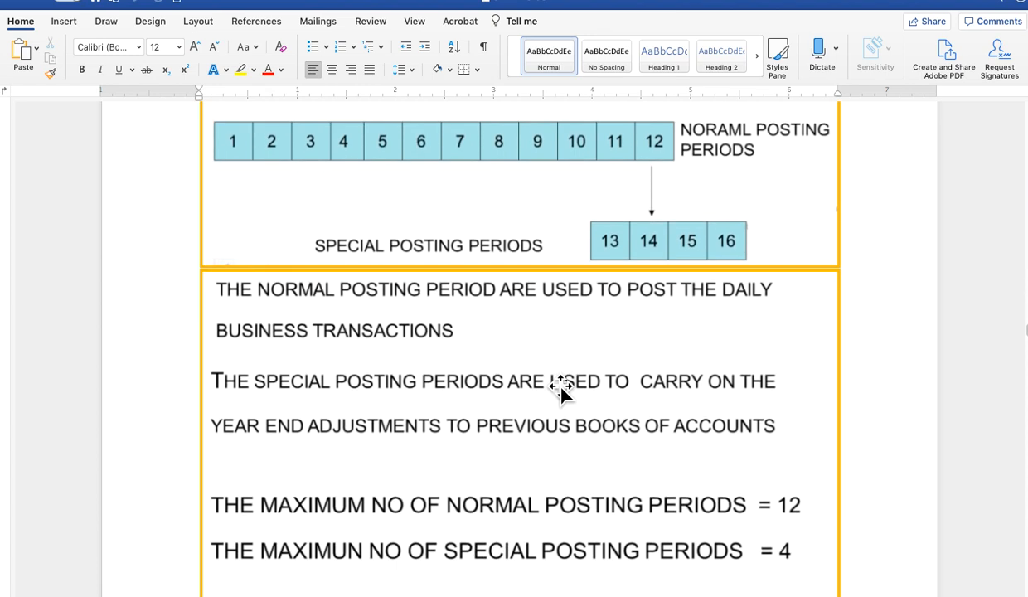
pyautogui.scroll(3, 561, 390)
pyautogui.scroll(-1, 560, 389)
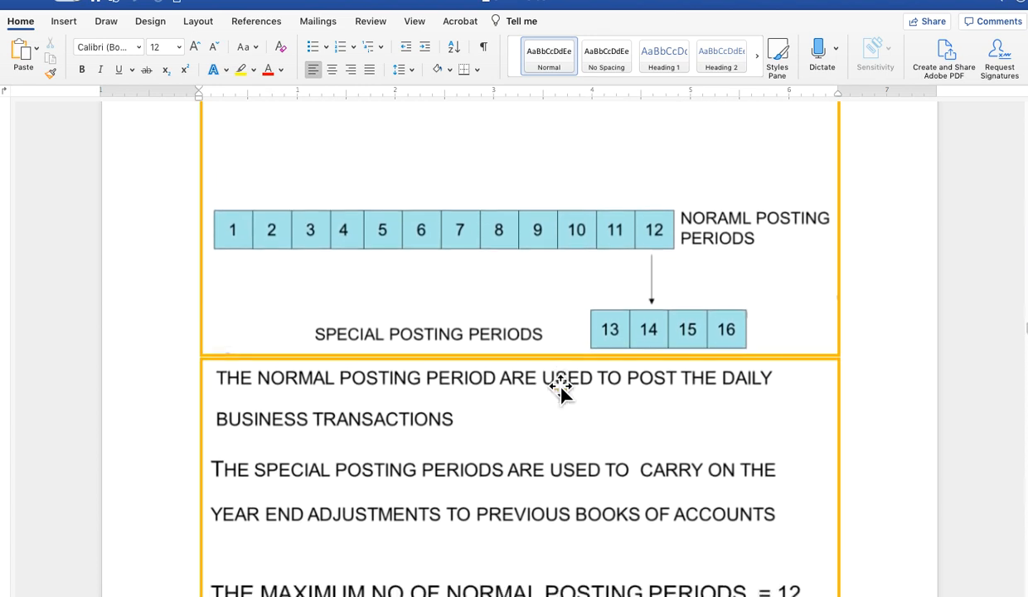
pyautogui.scroll(1, 561, 390)
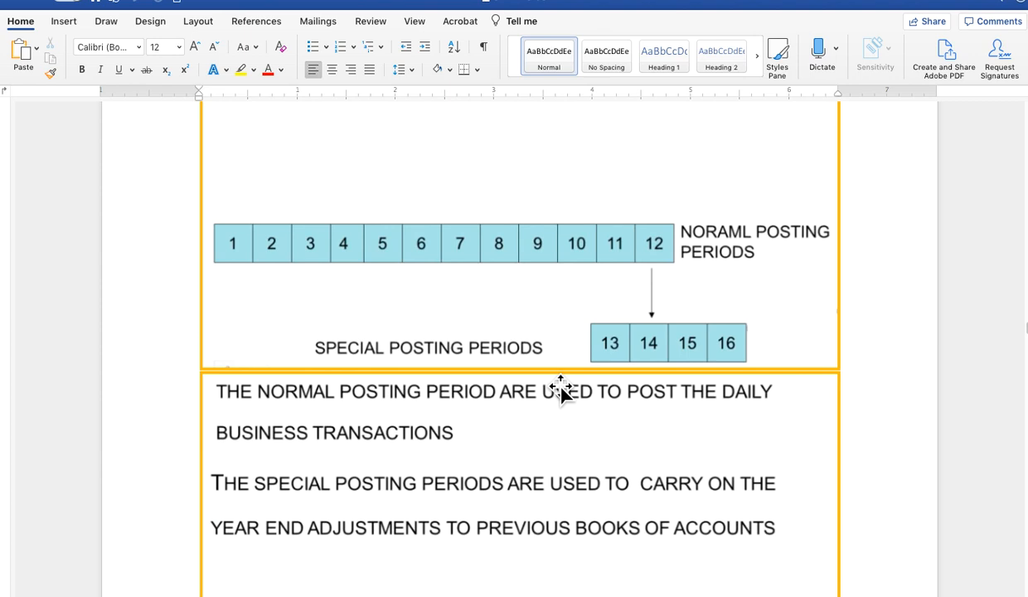
pyautogui.scroll(-6, 560, 390)
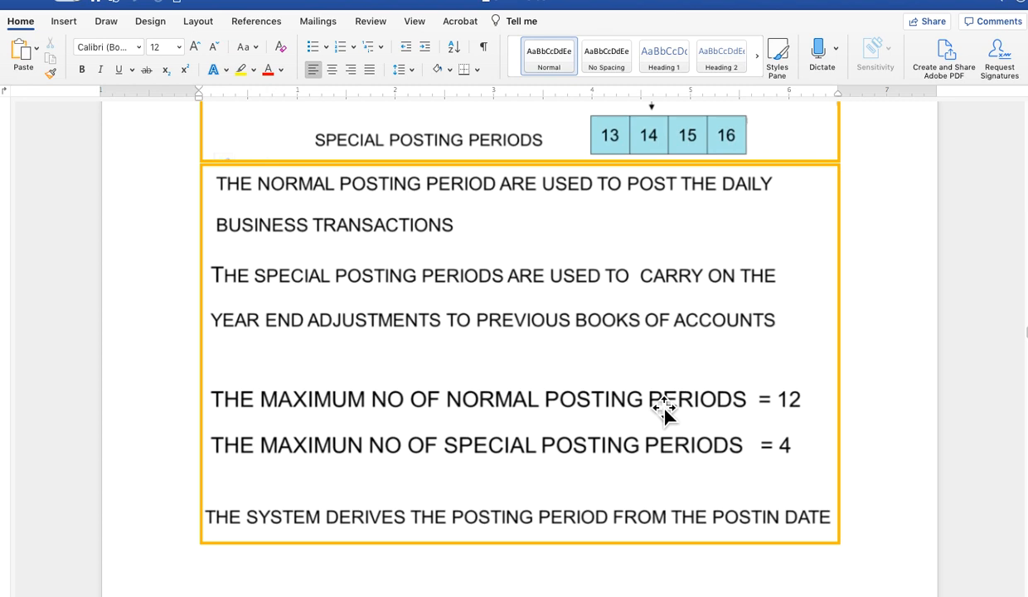
pyautogui.scroll(-5, 663, 408)
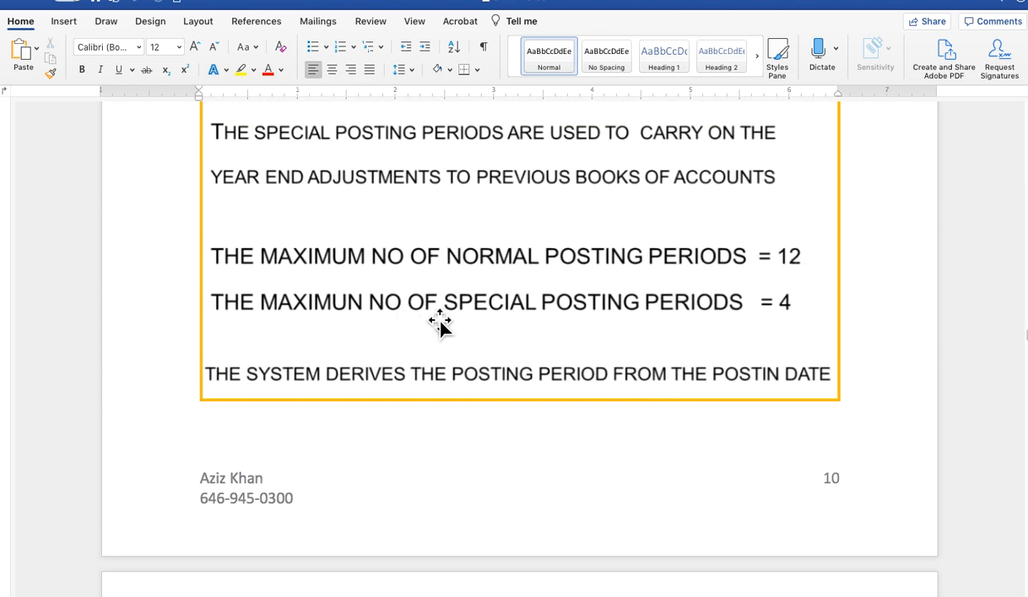
pyautogui.scroll(-3, 586, 328)
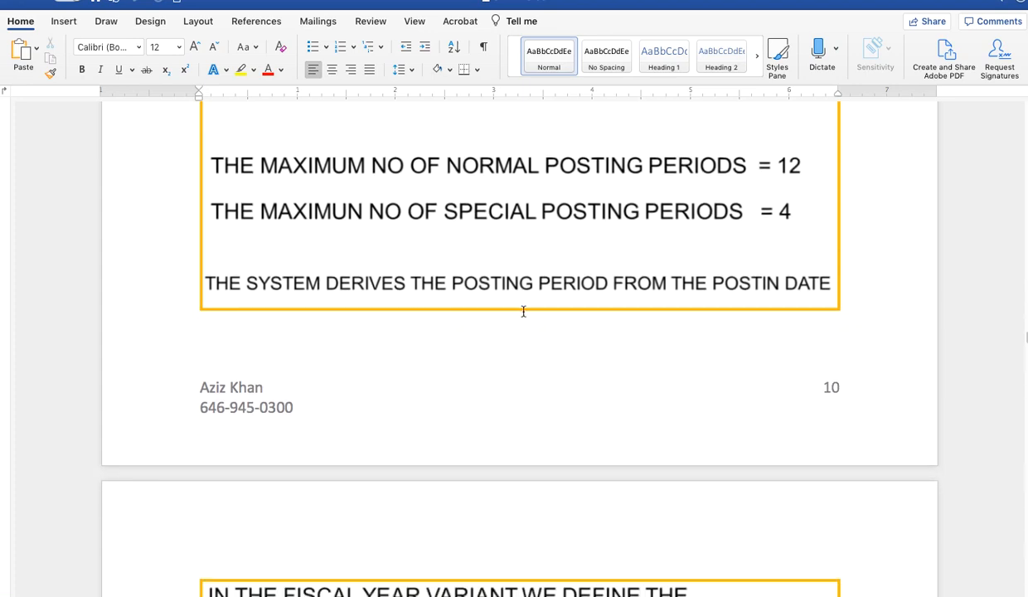
pyautogui.scroll(-10, 526, 307)
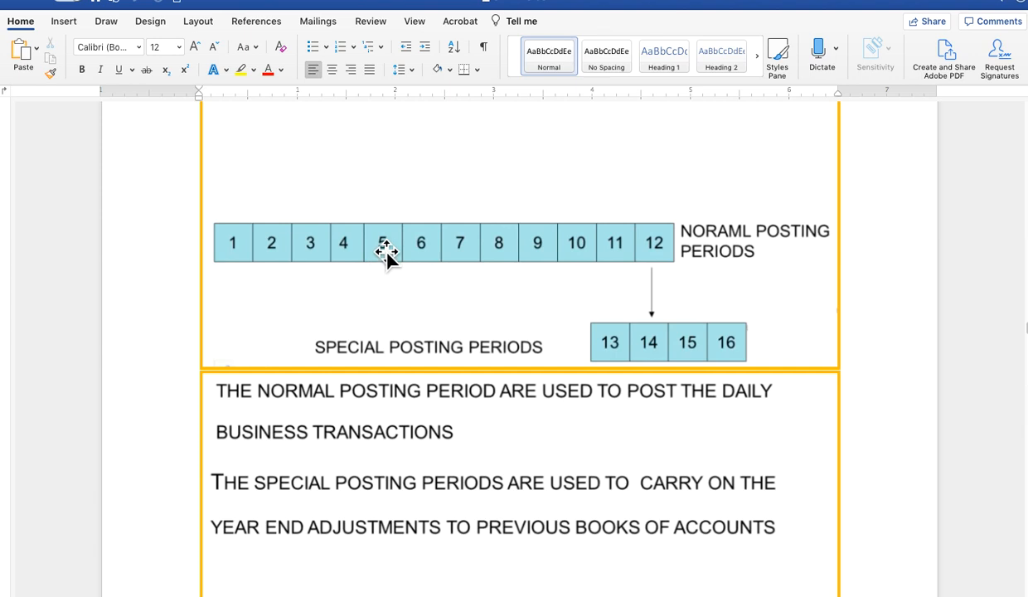
pyautogui.scroll(-3, 394, 301)
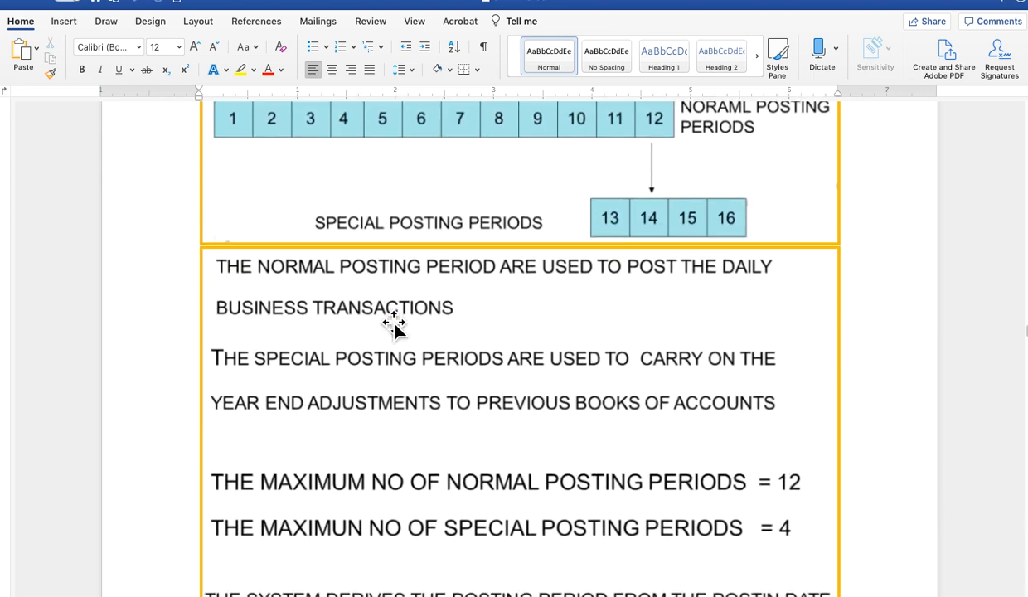
pyautogui.scroll(-10, 393, 348)
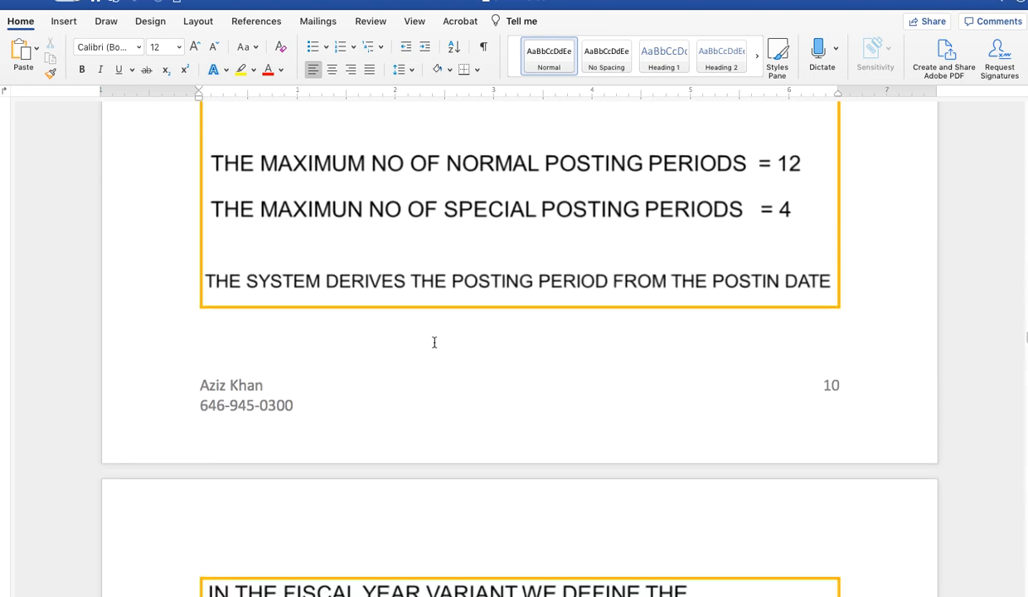
# - Read the system-defined fiscal year variants and the Misc. Navigation notes below them
pyautogui.scroll(-10, 434, 346)
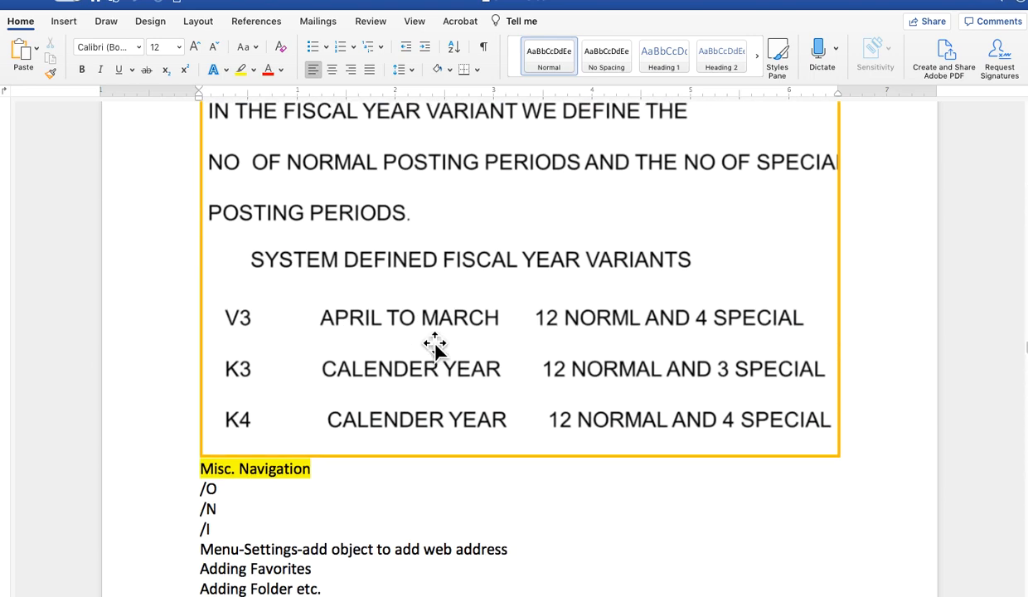
pyautogui.scroll(3, 434, 346)
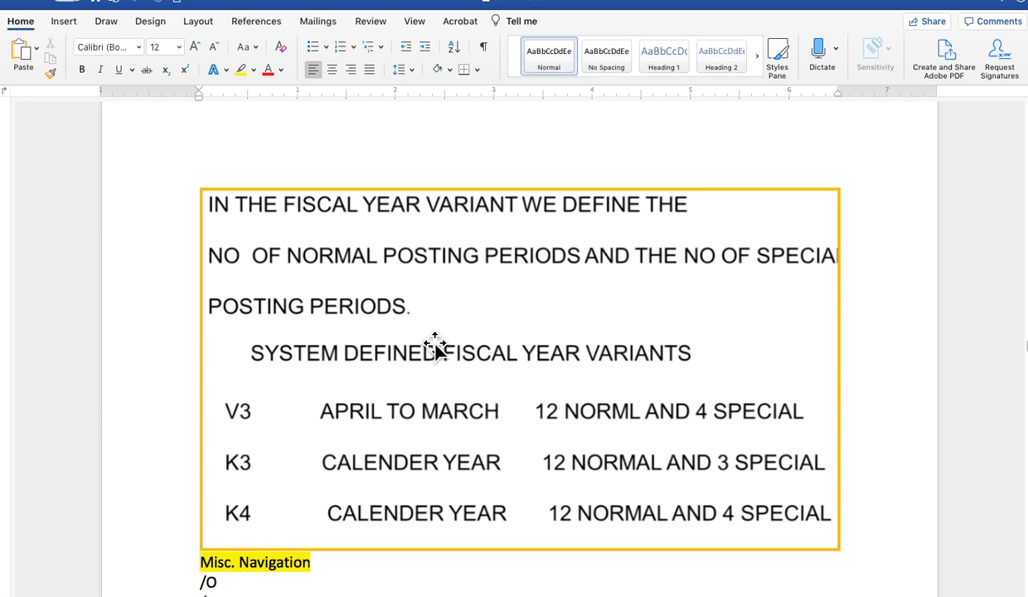
pyautogui.scroll(-5, 463, 328)
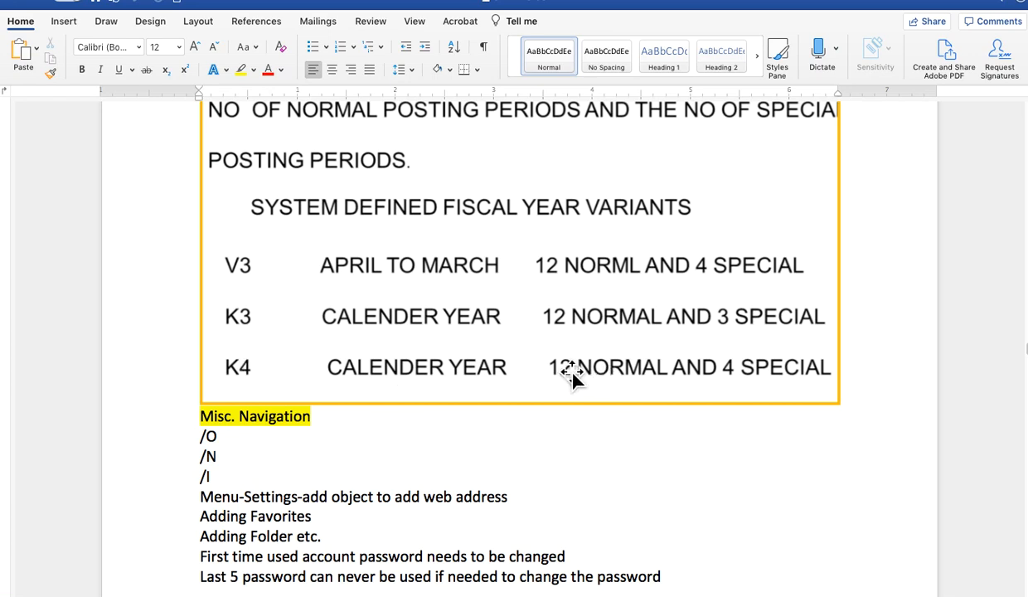
pyautogui.scroll(-5, 573, 374)
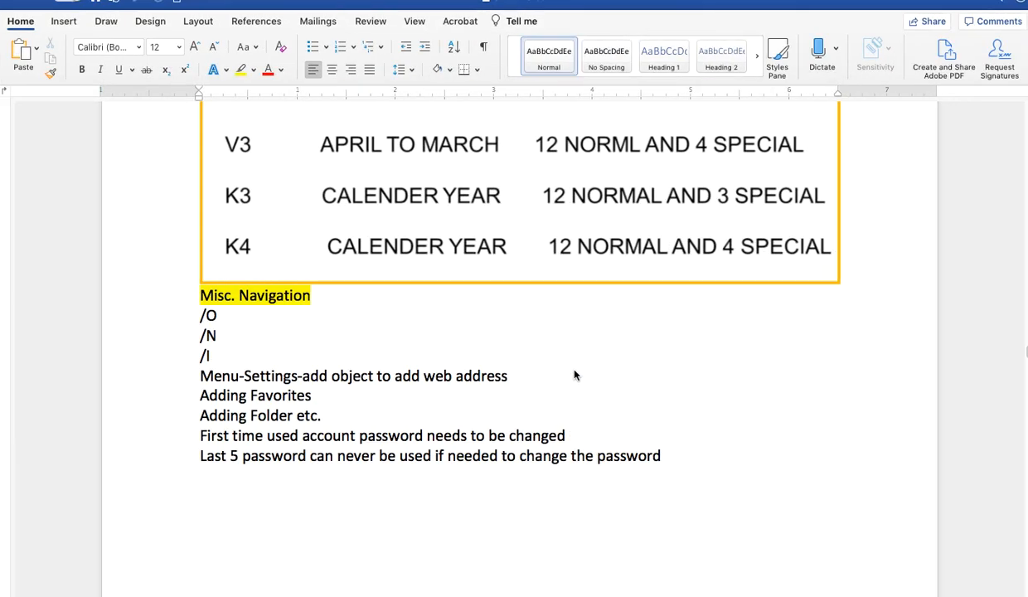
# - Look through the illustrated SPRO menu path, the IMG implementing paths and the FB50 and /ospro command examples
pyautogui.scroll(-15, 574, 375)
pyautogui.scroll(-20, 574, 308)
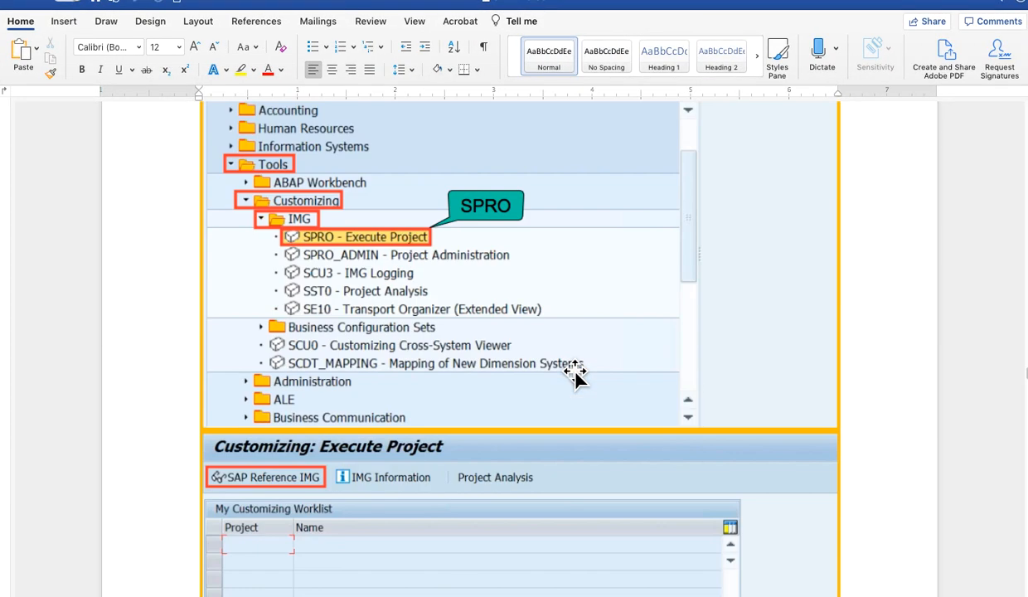
pyautogui.scroll(2, 461, 252)
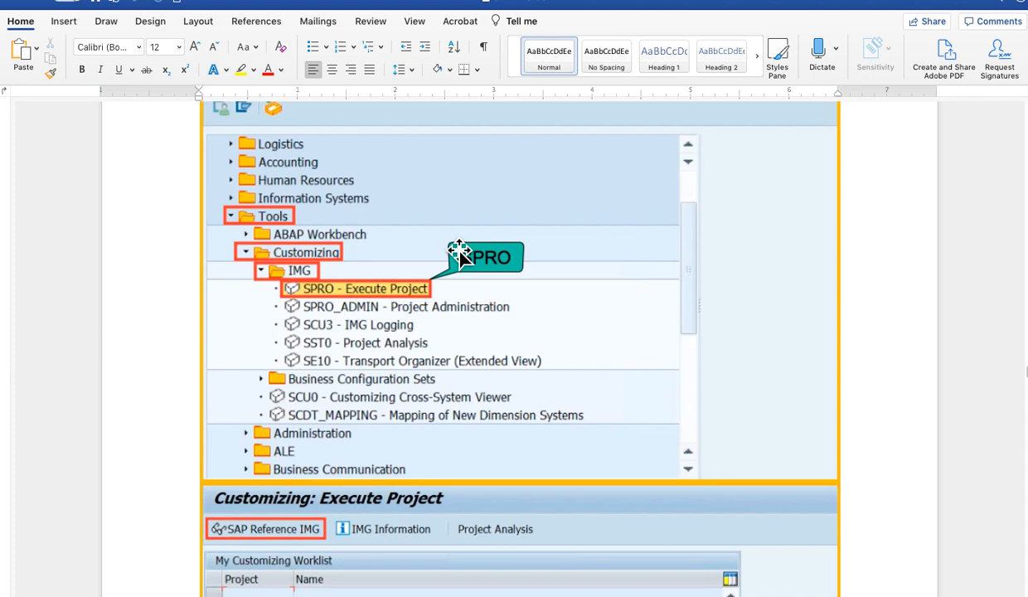
pyautogui.scroll(-20, 479, 319)
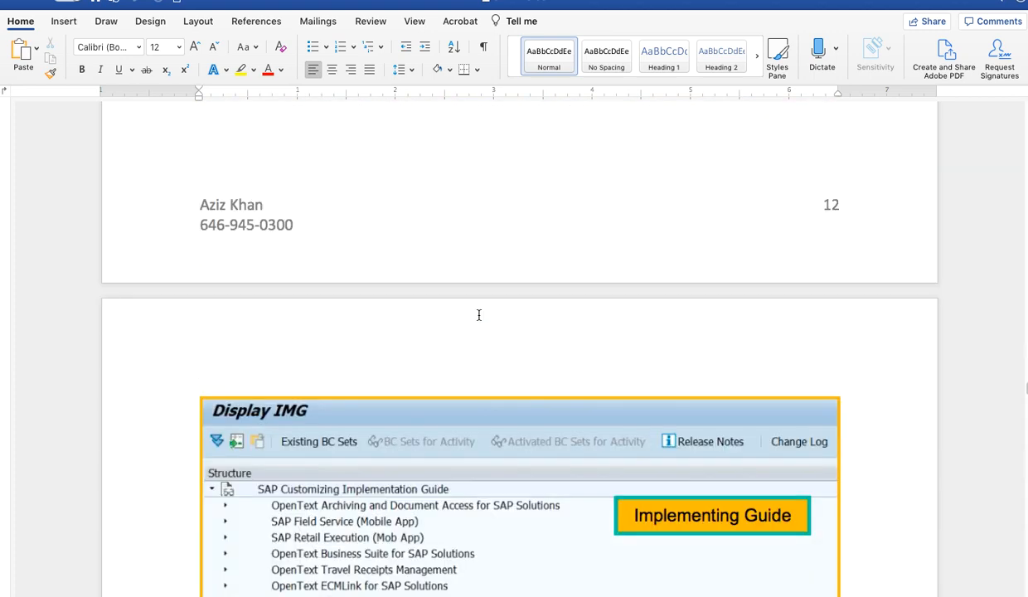
pyautogui.scroll(-10, 479, 315)
pyautogui.scroll(-4, 479, 317)
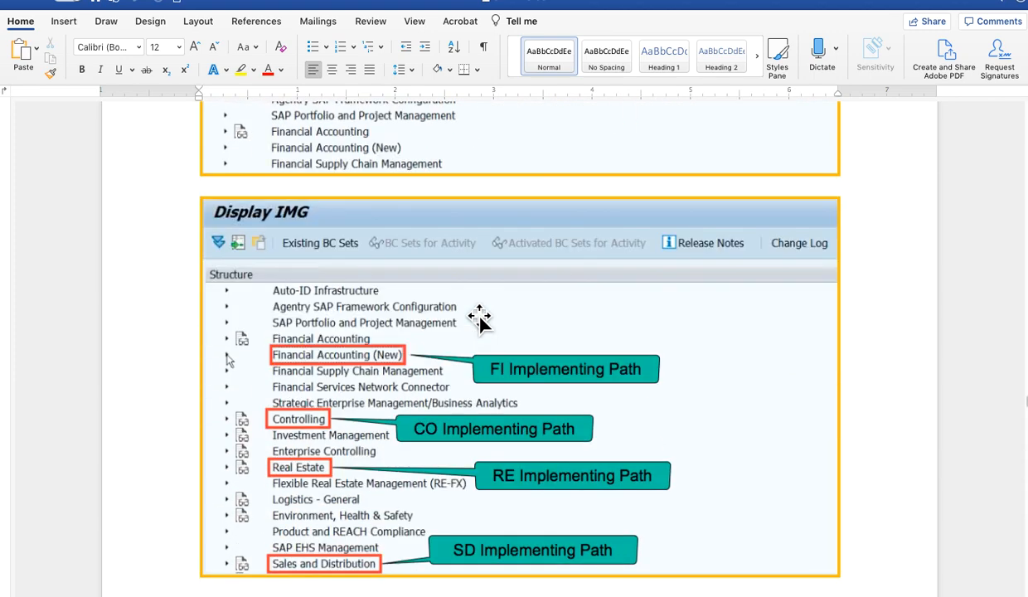
pyautogui.scroll(-18, 479, 320)
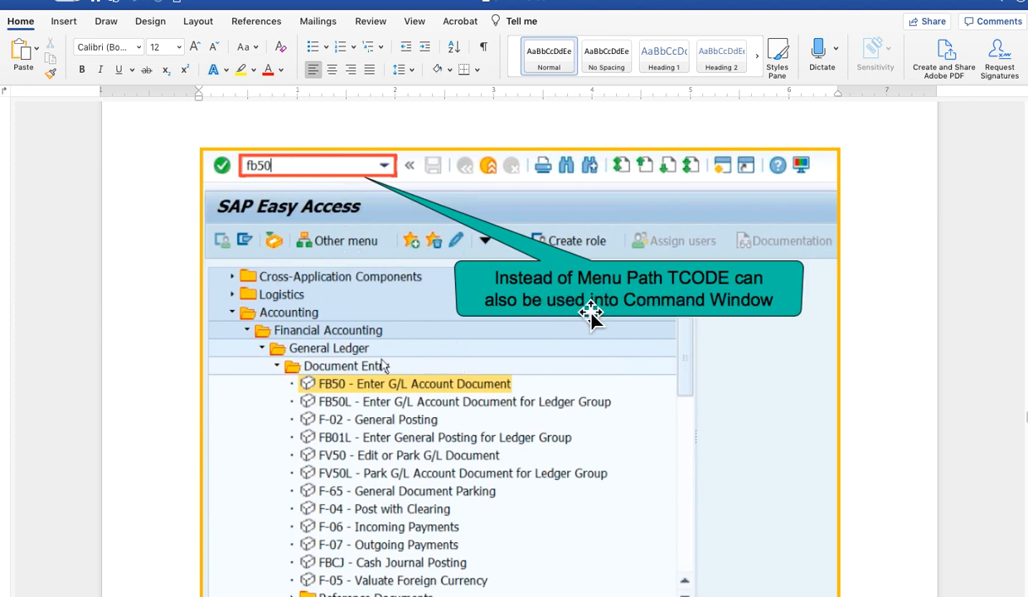
pyautogui.scroll(-10, 480, 286)
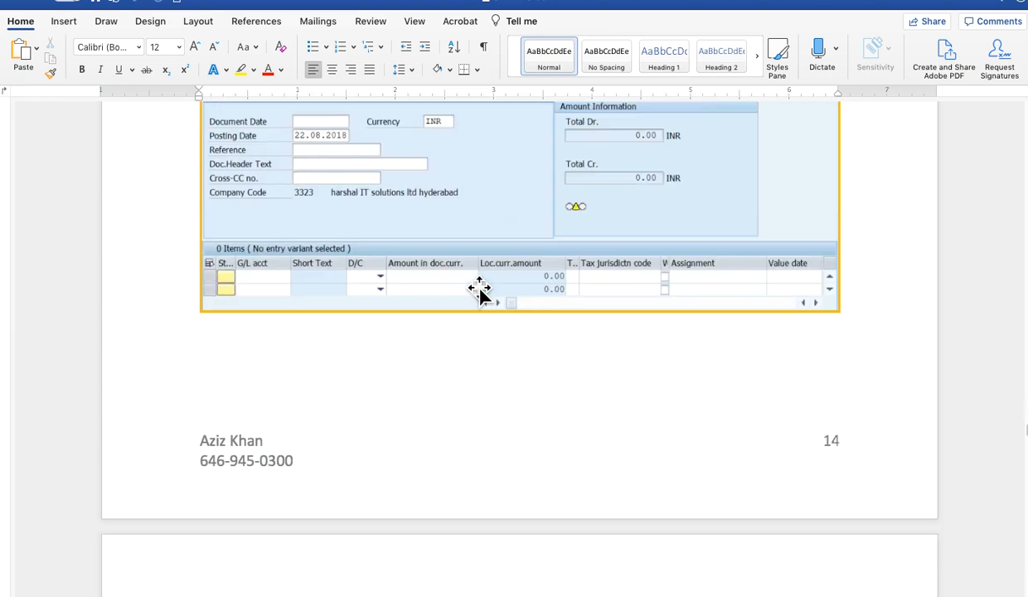
pyautogui.scroll(4, 479, 286)
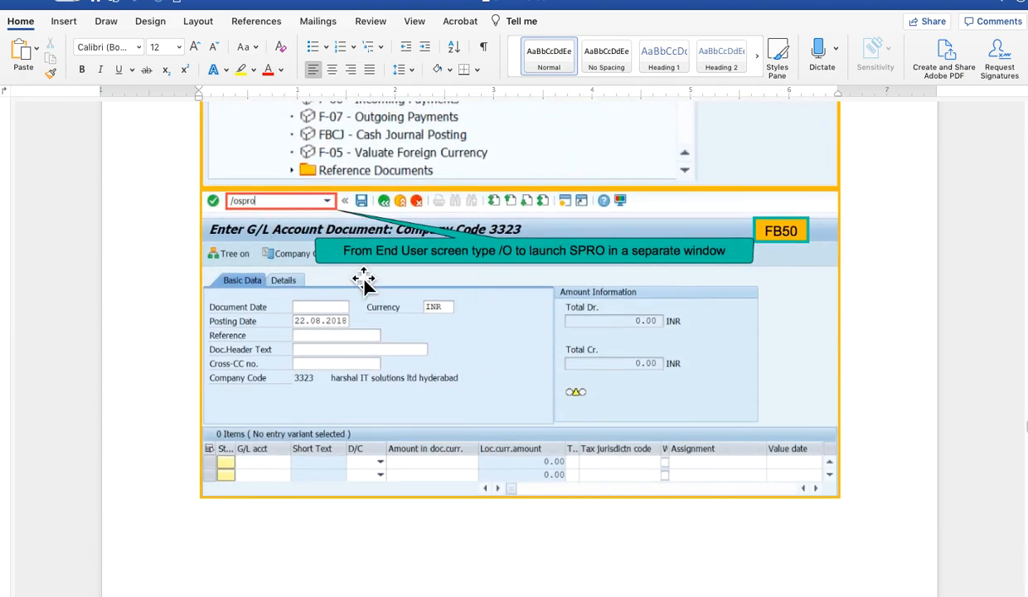
# - Look through the illustrated notes on the /nspro command and on adding the SPRO transaction and a folder to Favorites
pyautogui.scroll(-8, 444, 337)
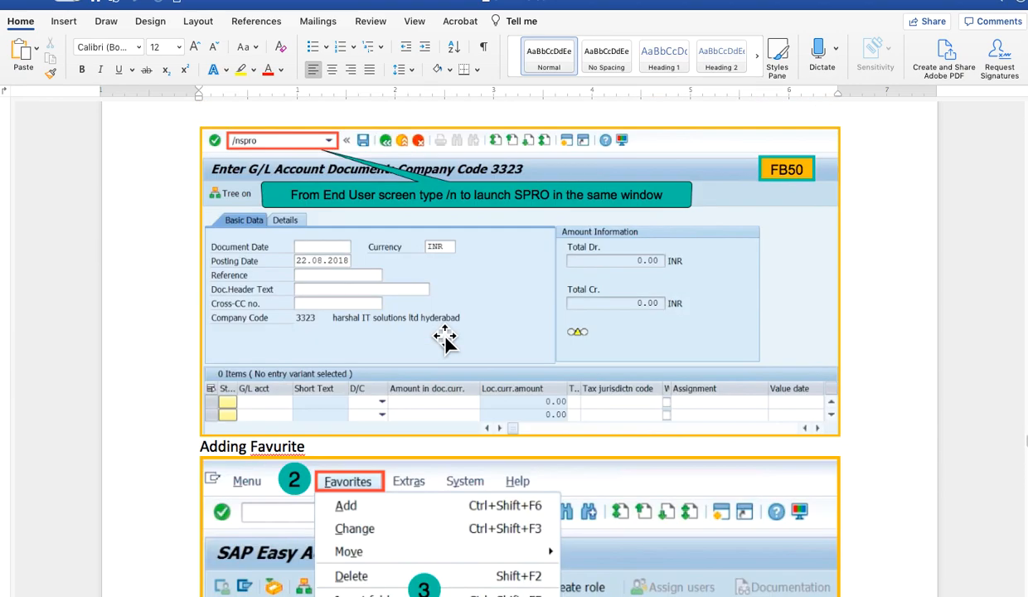
pyautogui.scroll(-10, 445, 337)
pyautogui.scroll(5, 444, 337)
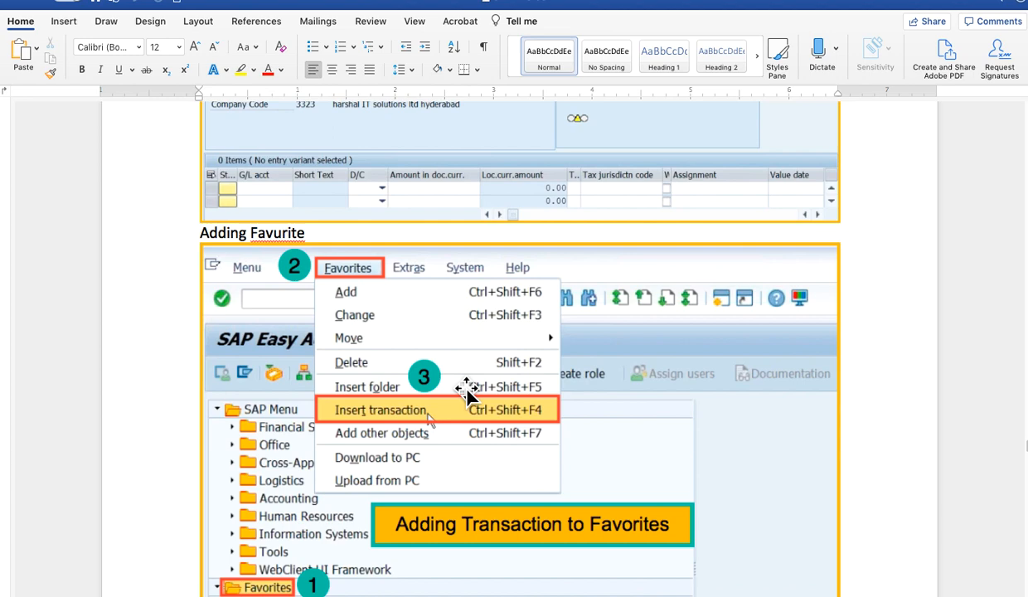
pyautogui.scroll(-3, 467, 389)
pyautogui.scroll(-20, 467, 389)
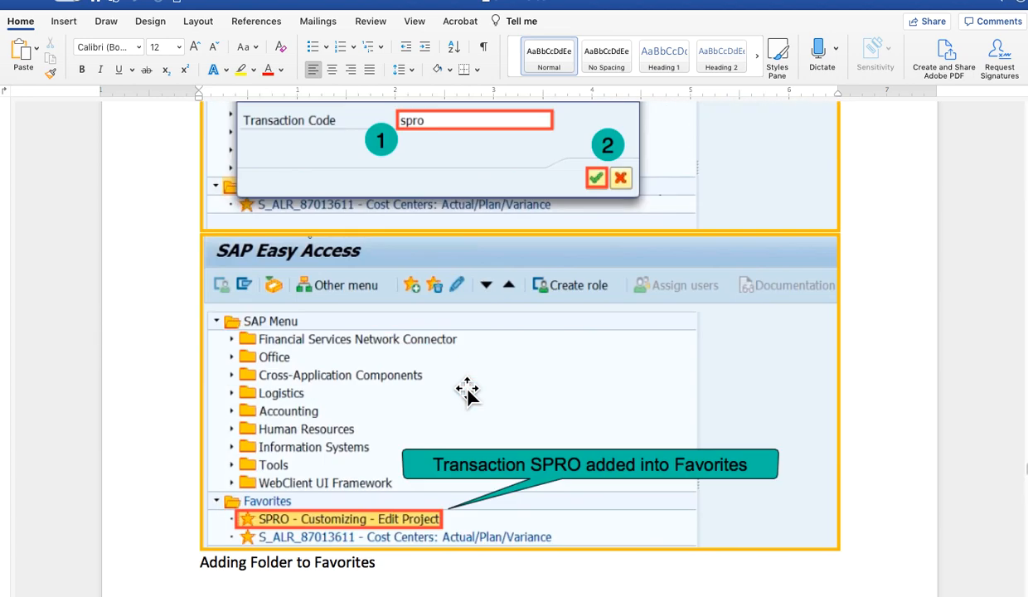
pyautogui.scroll(-15, 467, 389)
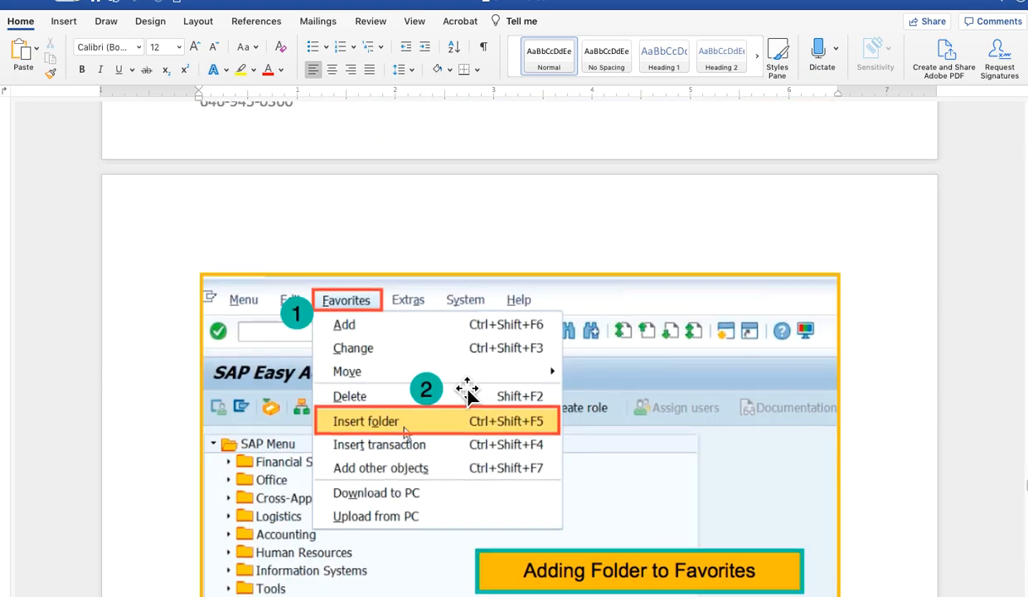
pyautogui.scroll(-7, 467, 389)
pyautogui.scroll(5, 466, 335)
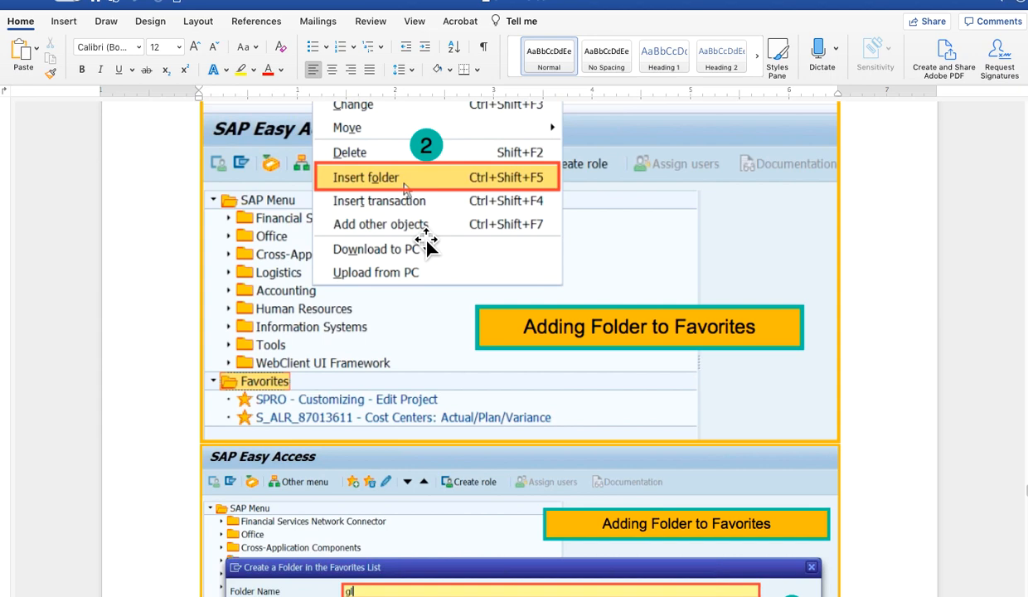
pyautogui.scroll(-20, 426, 242)
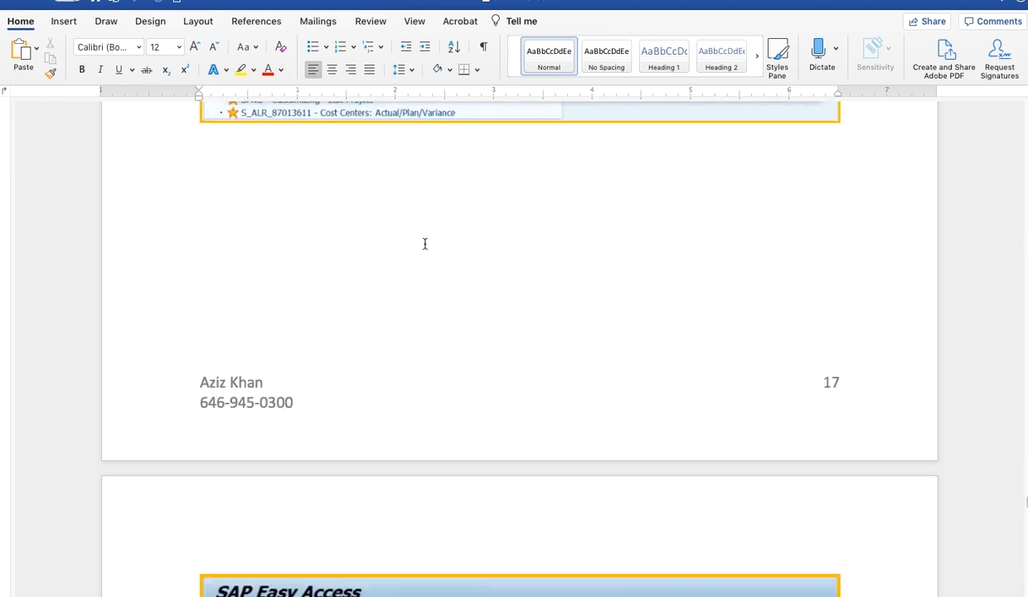
# - Examine the notes on adding a transaction within the gl folder, adding a web address to Favorites and logging off
pyautogui.scroll(-7, 425, 243)
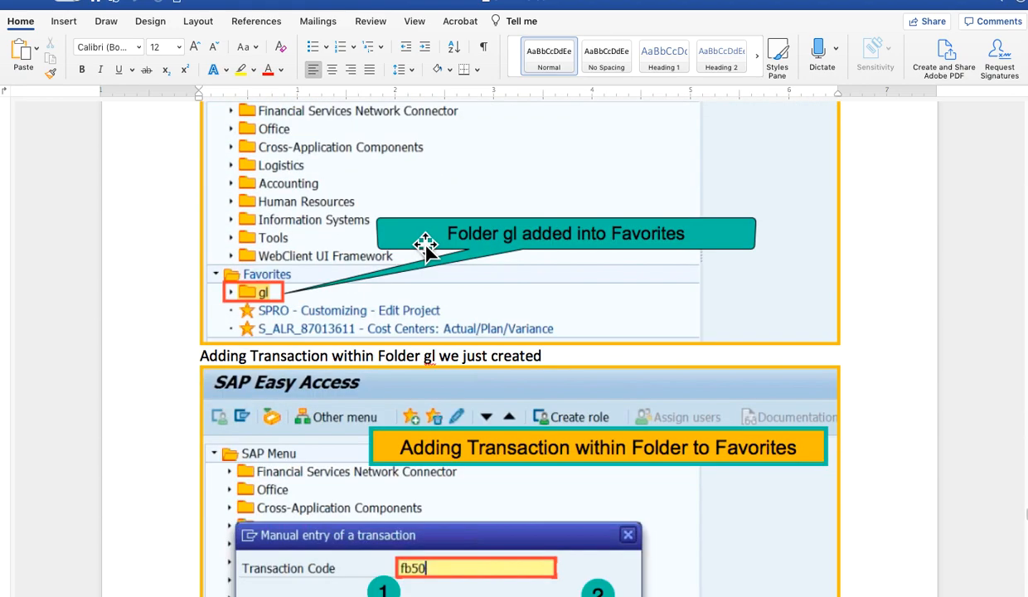
pyautogui.scroll(-20, 425, 243)
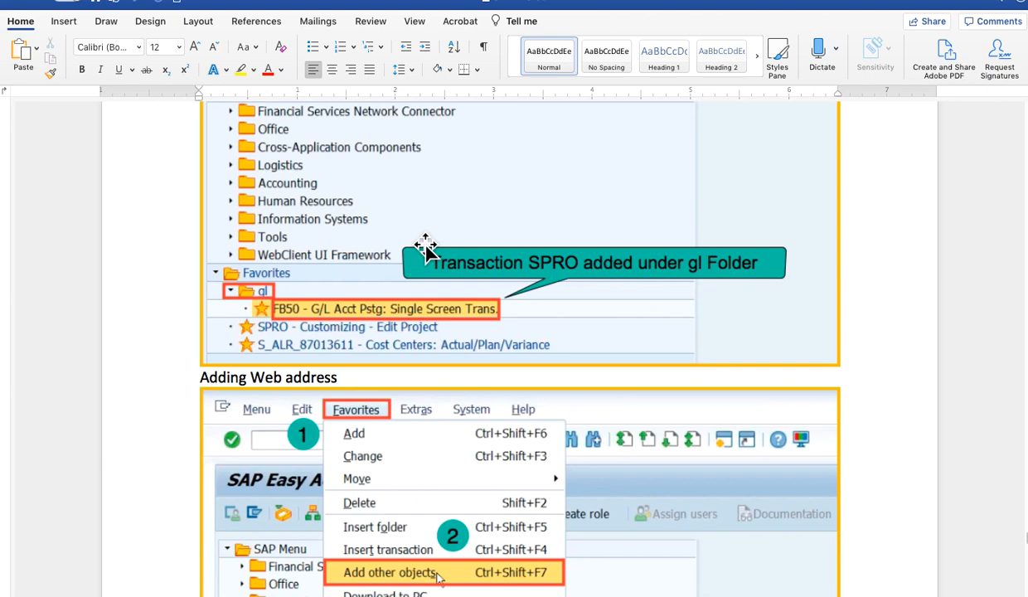
pyautogui.scroll(-2, 425, 248)
pyautogui.scroll(-8, 426, 247)
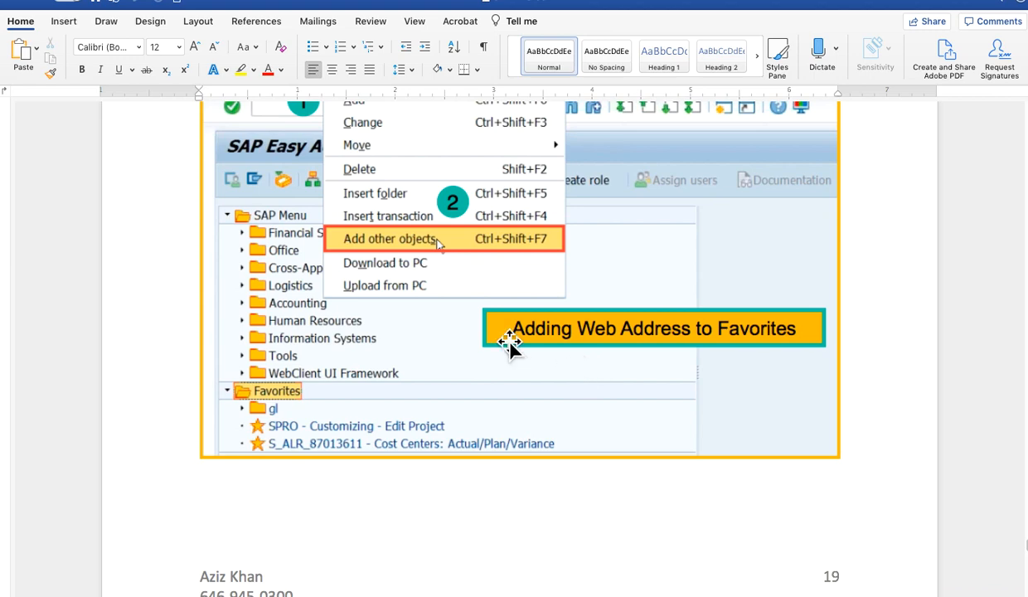
pyautogui.scroll(-9, 510, 348)
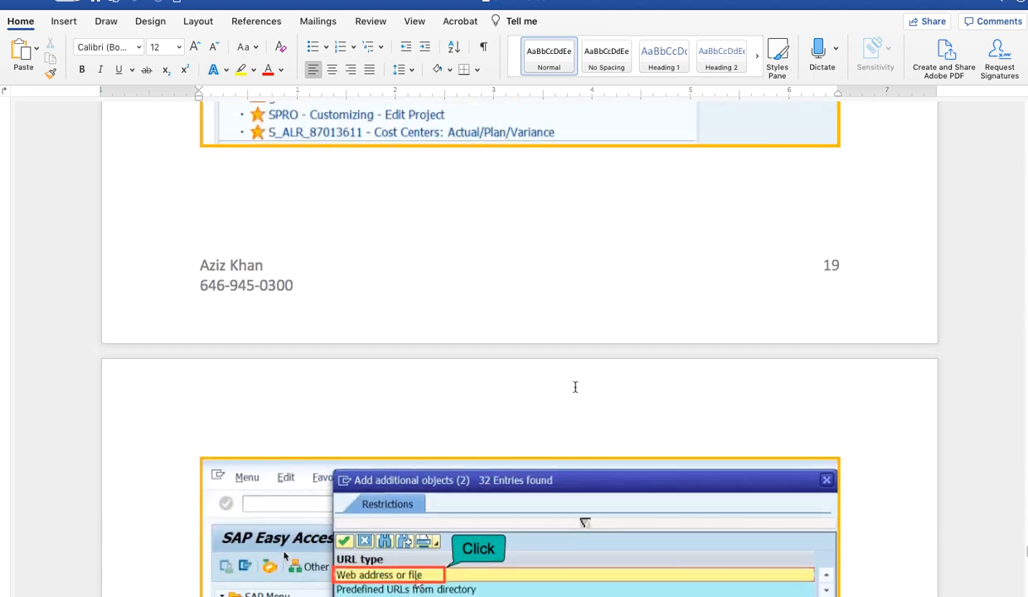
pyautogui.scroll(13, 578, 394)
pyautogui.scroll(-20, 578, 394)
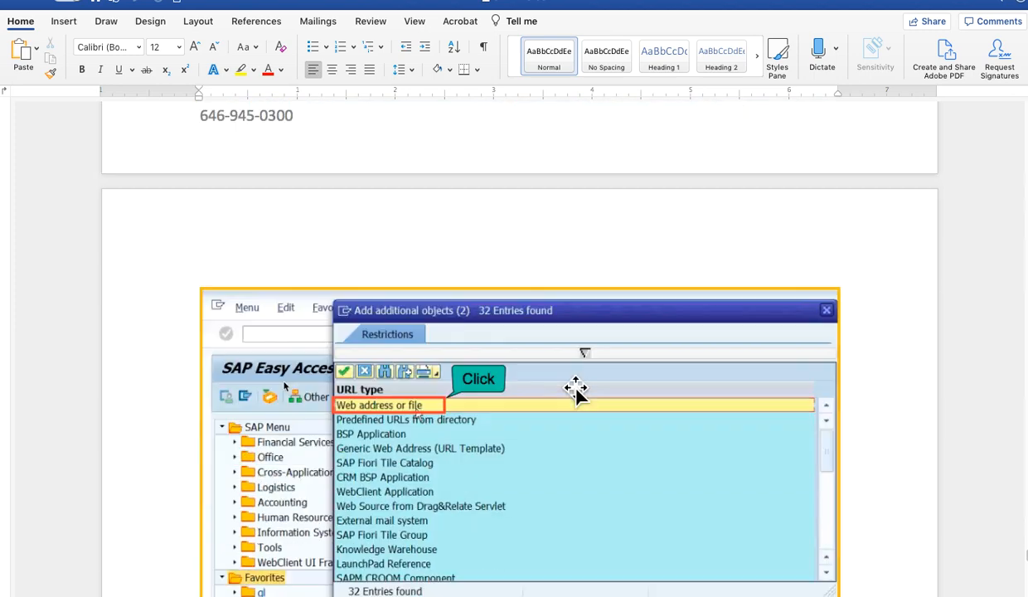
pyautogui.scroll(-10, 578, 394)
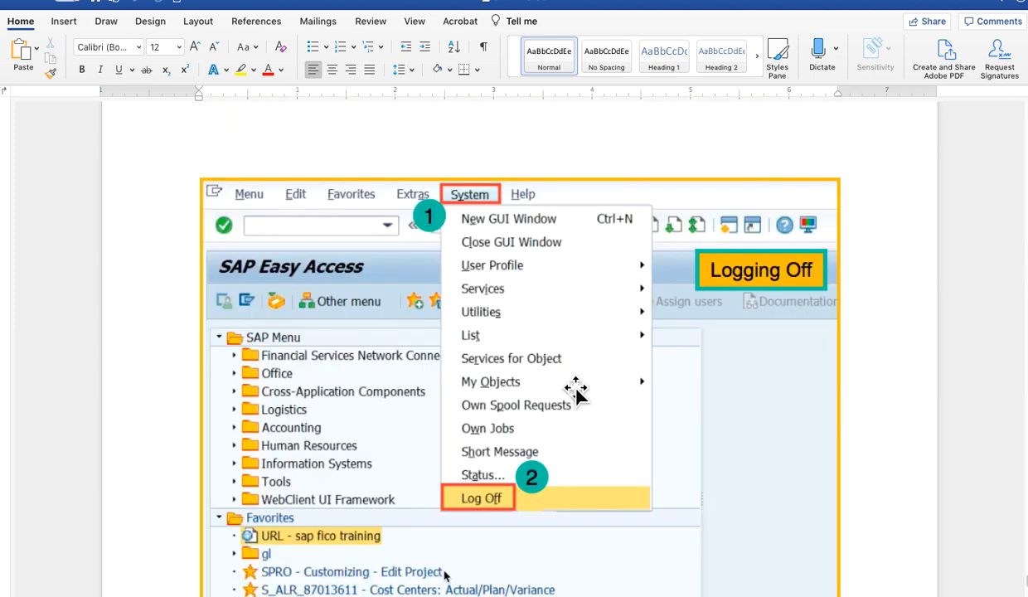
pyautogui.scroll(-10, 578, 394)
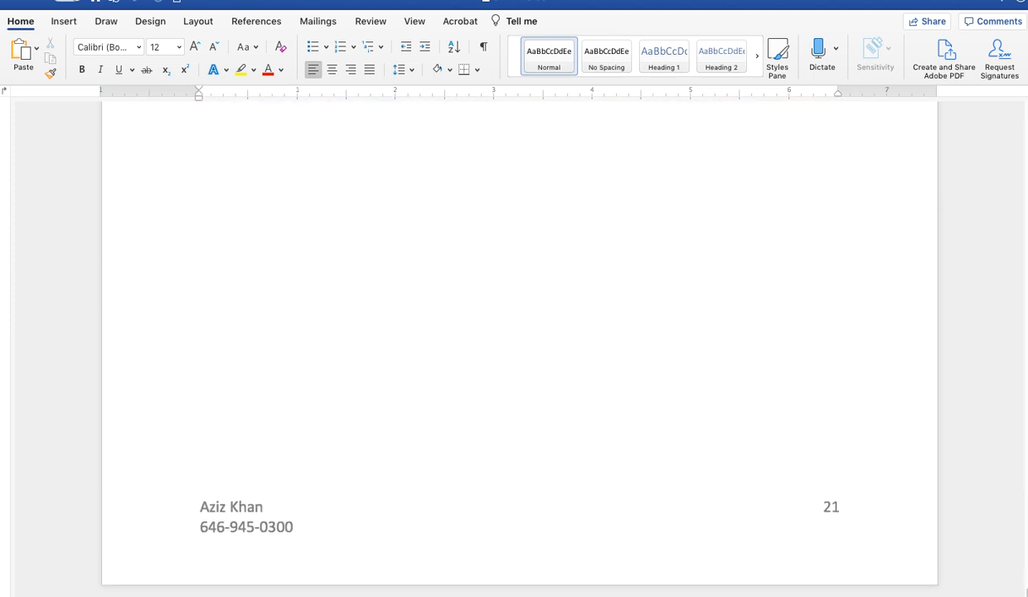
# - Switch to SAP Easy Access and collapse the SAP menu folder, leaving the Favorites folder expanded
pyautogui.click(11, 13)
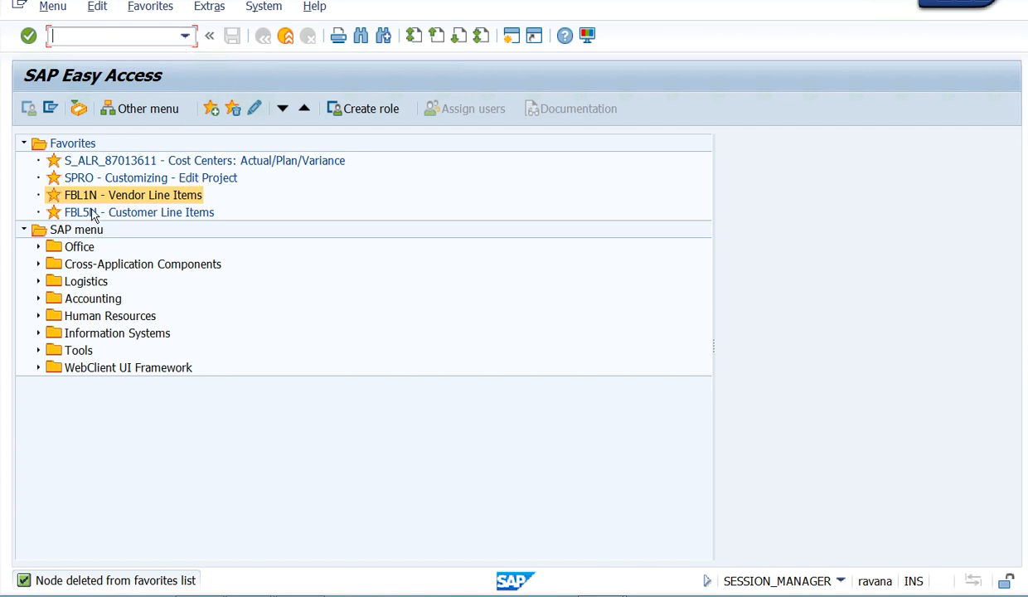
pyautogui.click(25, 145)
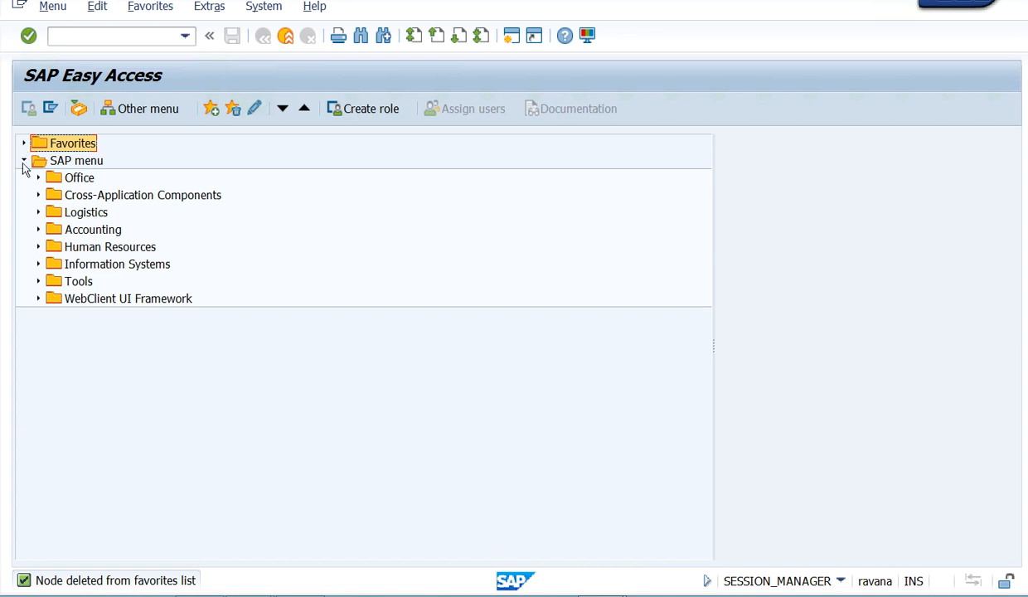
pyautogui.click(24, 161)
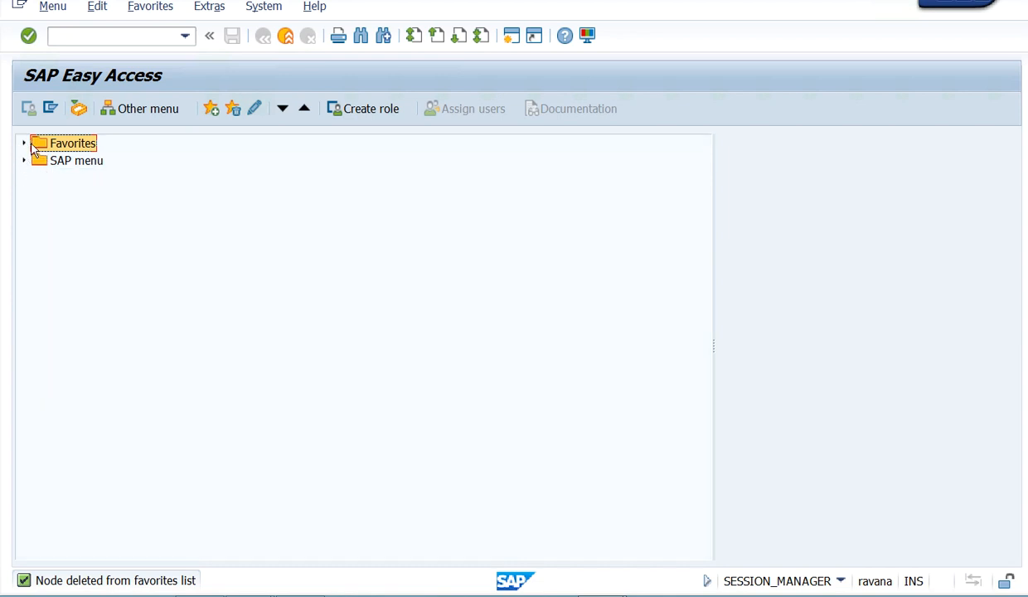
pyautogui.click(24, 145)
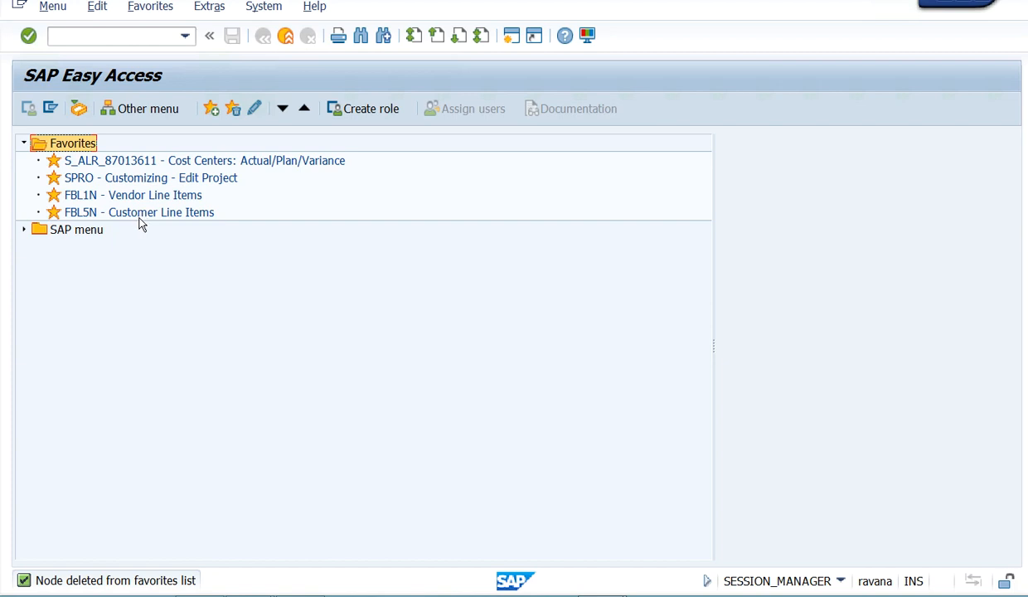
pyautogui.click(151, 35)
pyautogui.rightClick(138, 213)
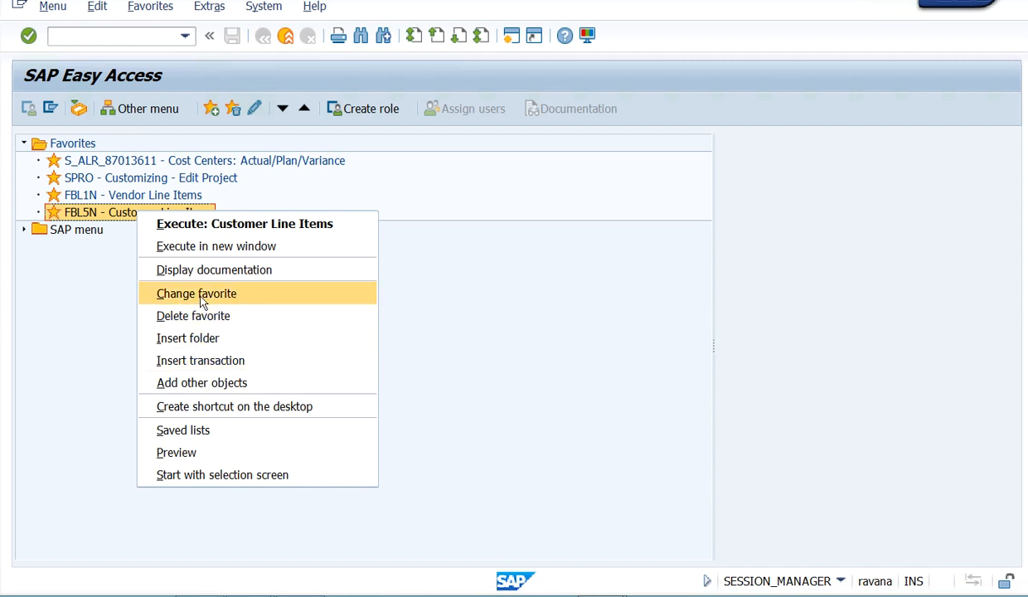
pyautogui.click(505, 340)
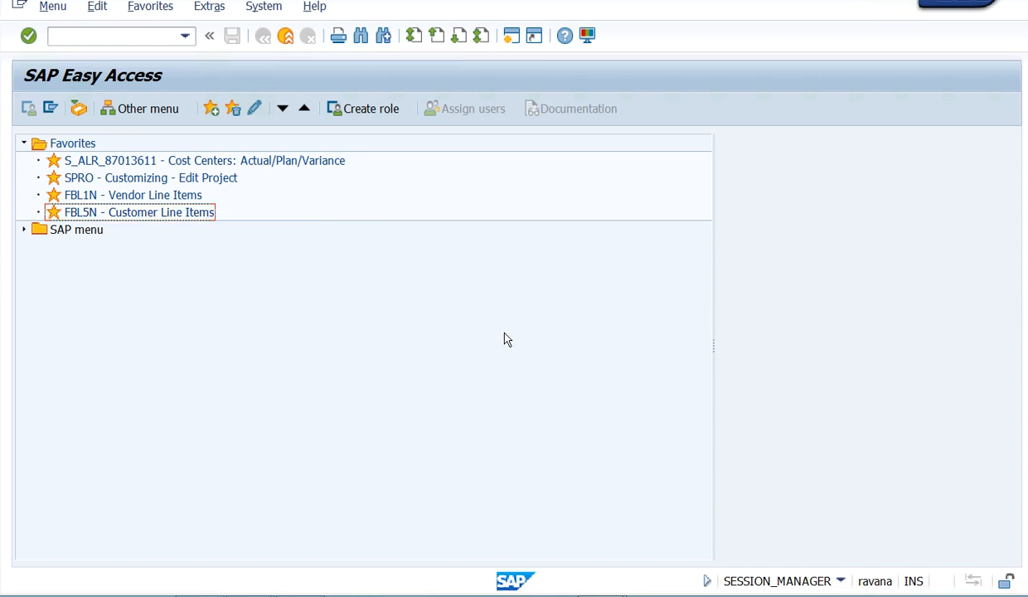
# - Insert transaction OX15 into the Favorites list
pyautogui.click(152, 7)
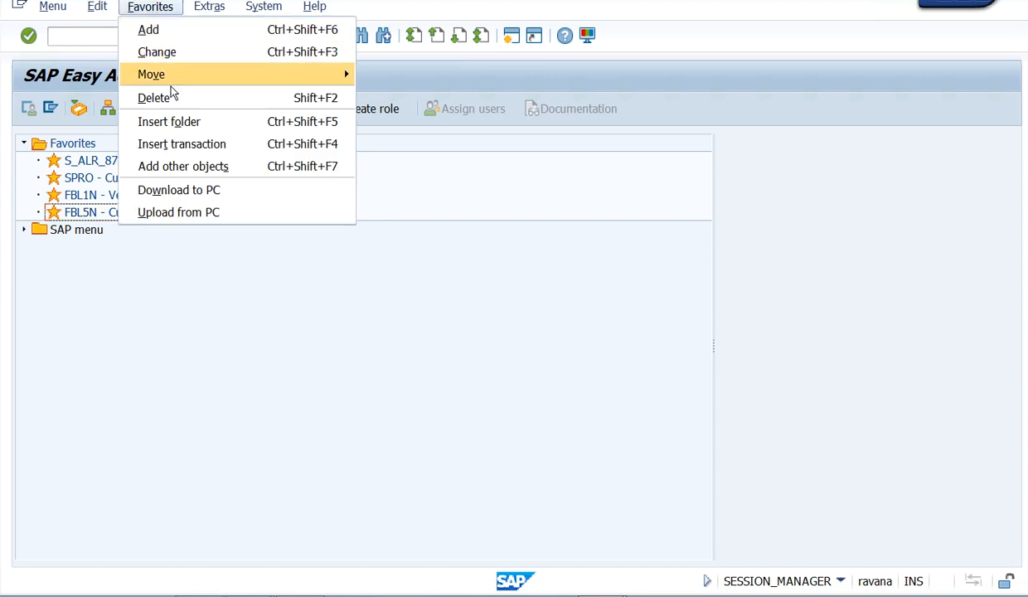
pyautogui.click(202, 152)
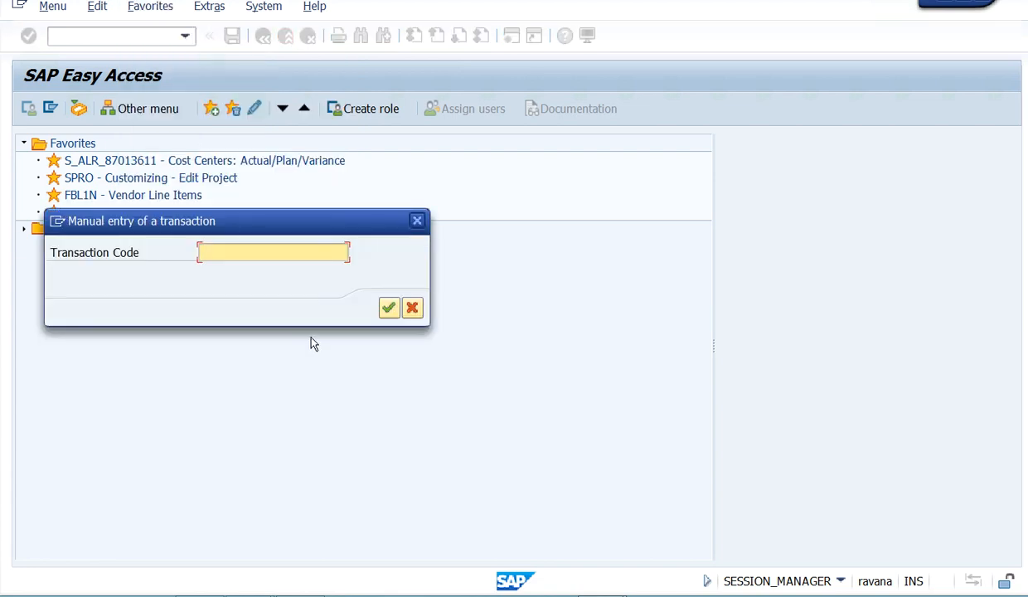
pyautogui.write('OX15')
pyautogui.click(388, 307)
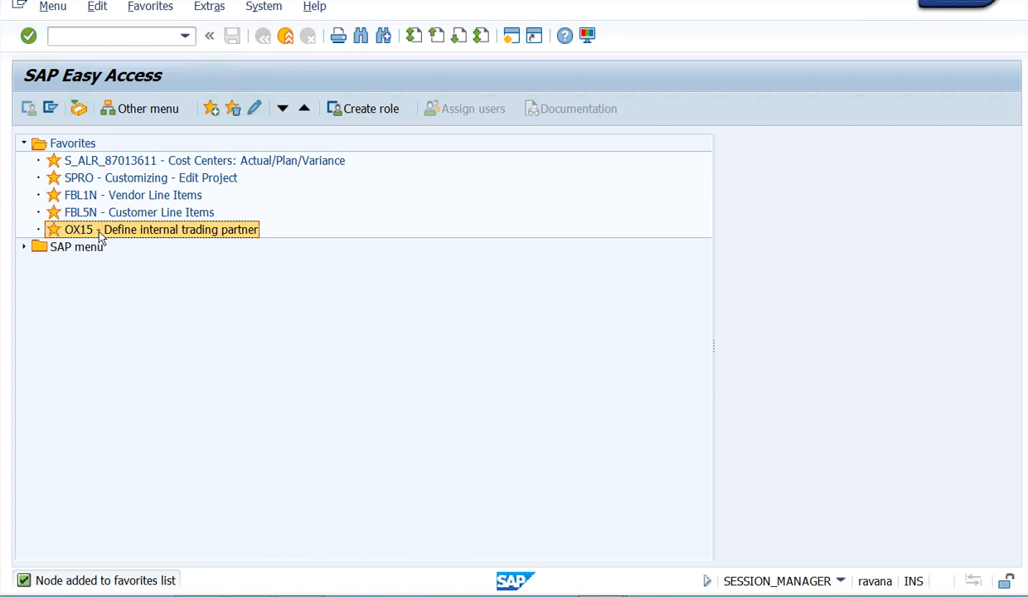
# - Launch OX15 from Favorites to view the internal trading partners overview and return to the SAP Easy Access screen
pyautogui.click(24, 143)
pyautogui.click(24, 143)
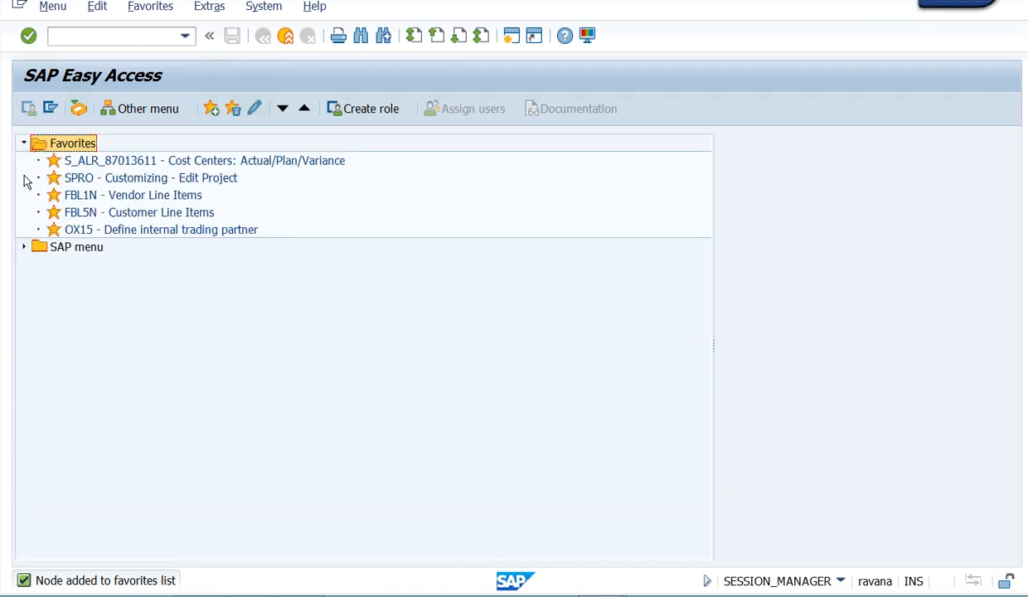
pyautogui.click(135, 36)
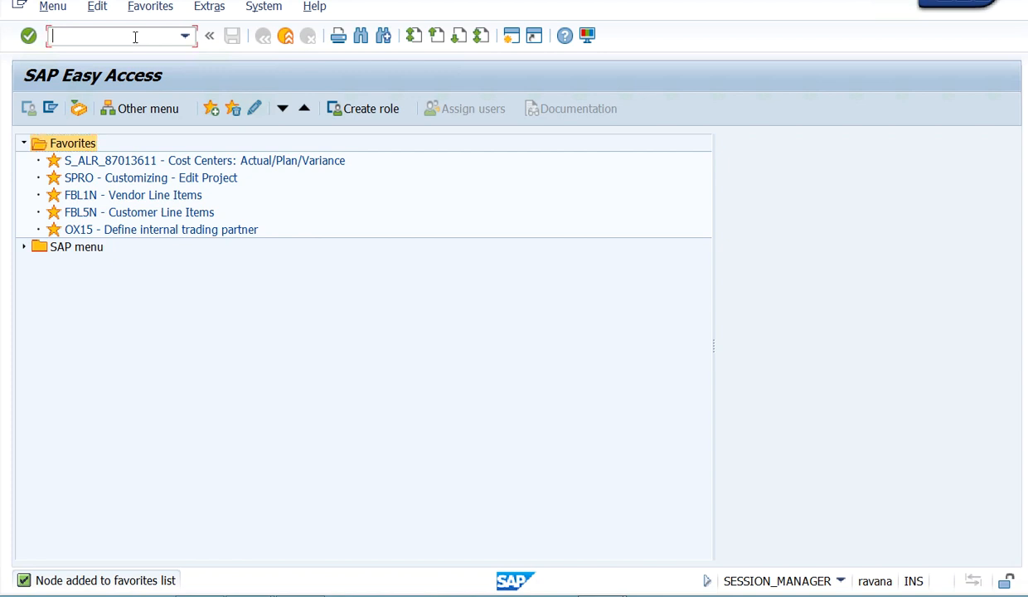
pyautogui.doubleClick(131, 231)
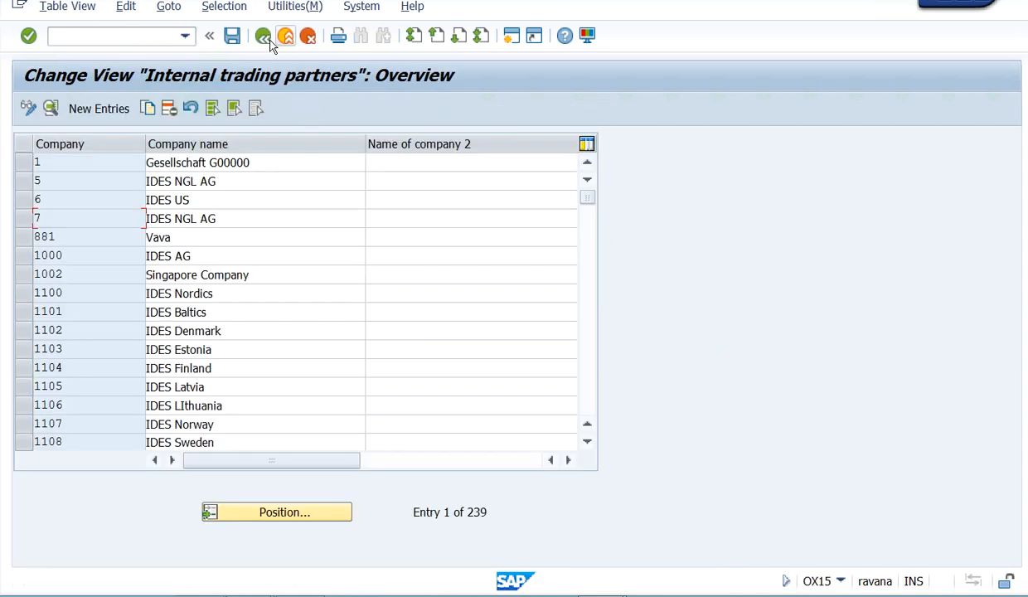
pyautogui.click(264, 37)
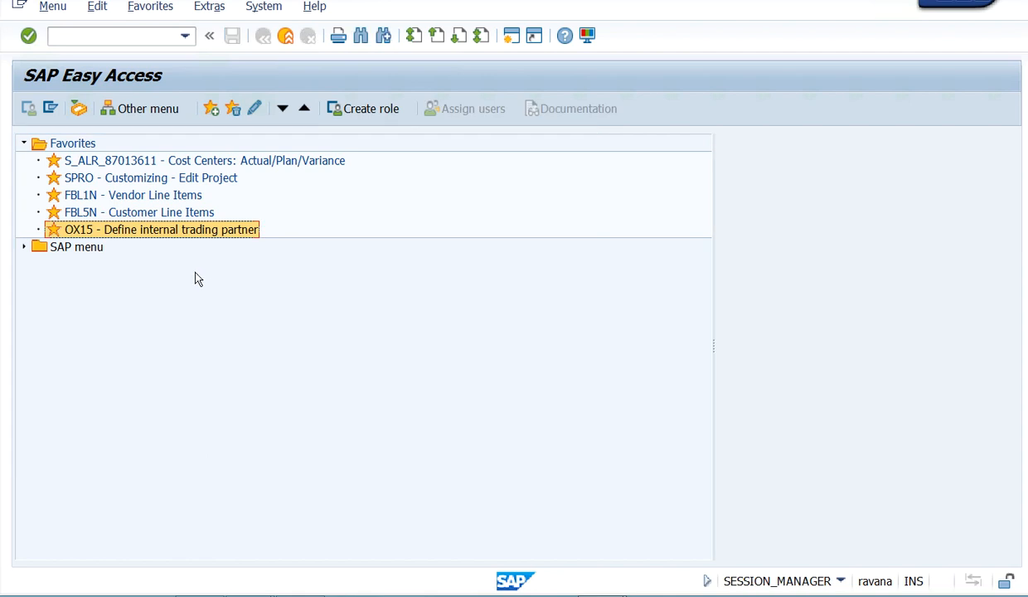
# - Insert transaction OB08 into the Favorites list
pyautogui.click(157, 8)
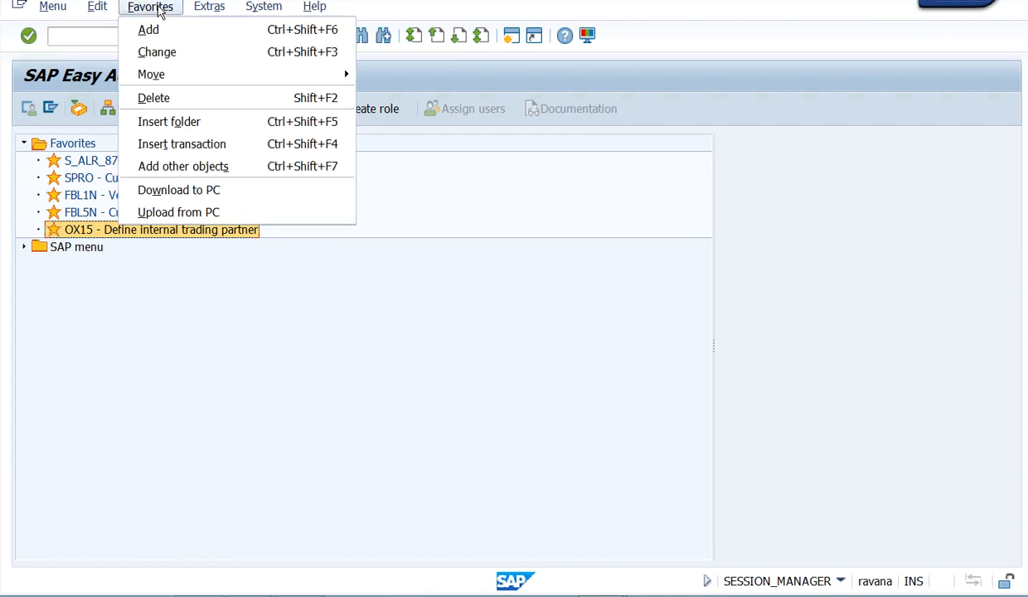
pyautogui.click(359, 373)
pyautogui.rightClick(175, 238)
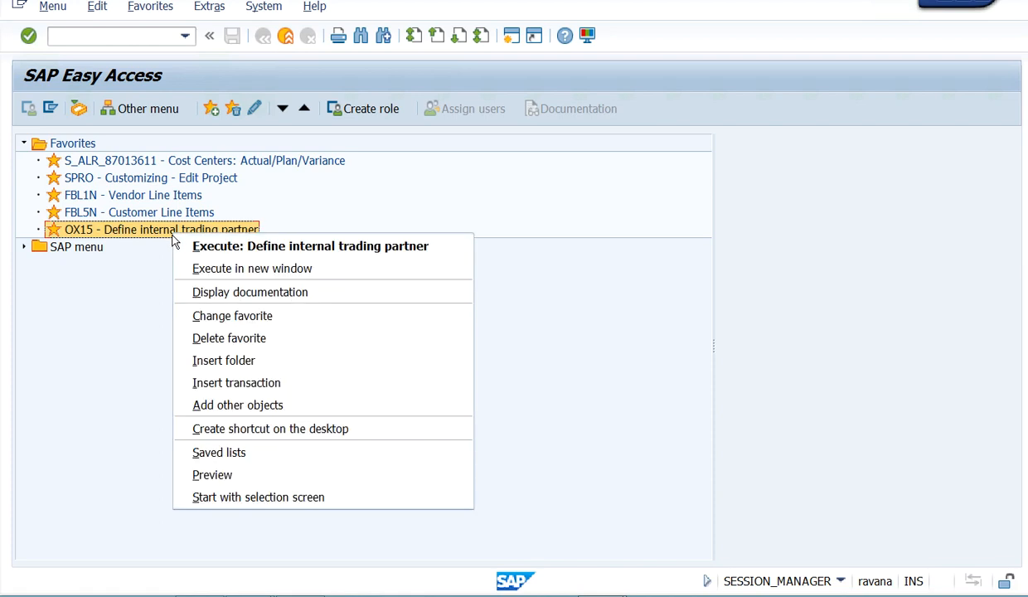
pyautogui.click(220, 384)
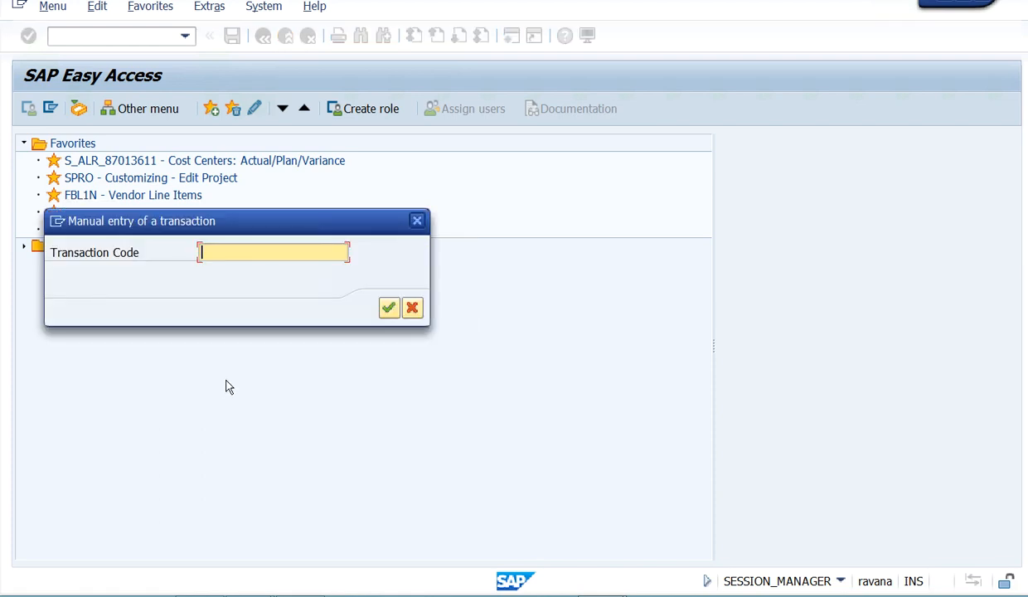
pyautogui.write('OB08')
pyautogui.press('Return')
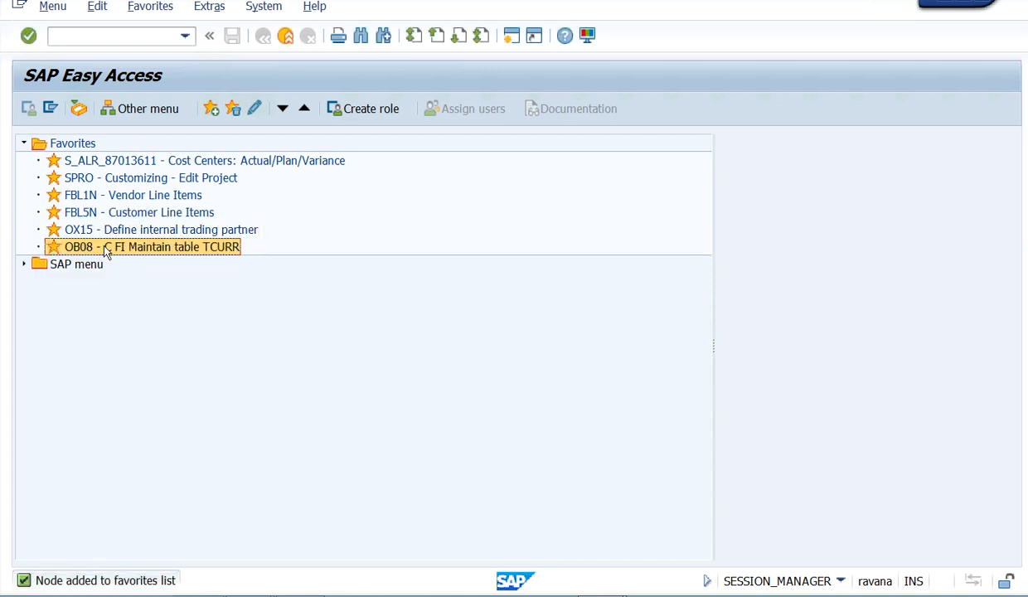
# - Change the text of the OX15 favorite to "Define a Comany"
pyautogui.rightClick(129, 249)
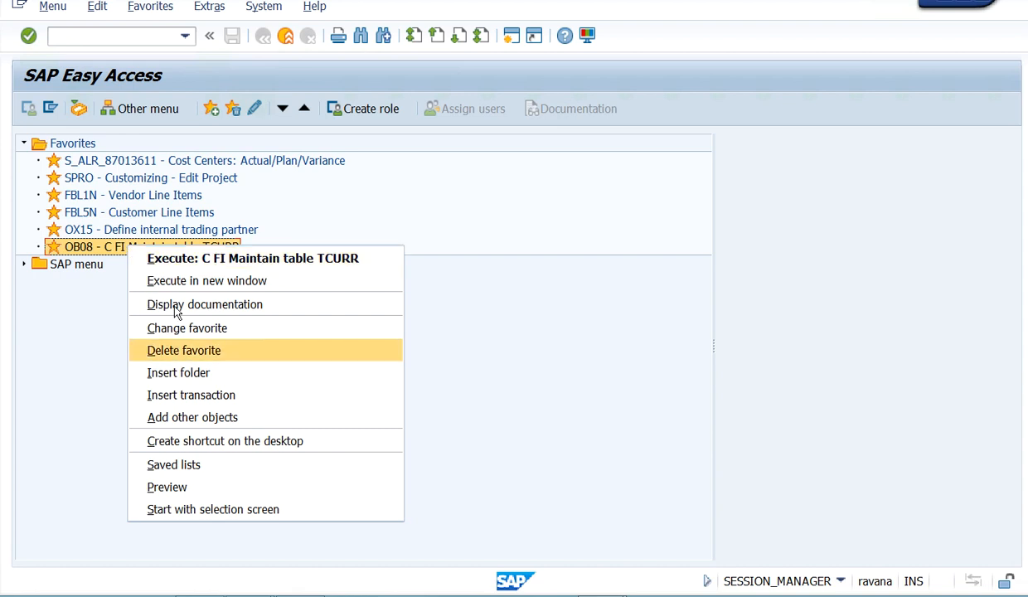
pyautogui.click(136, 234)
pyautogui.rightClick(136, 234)
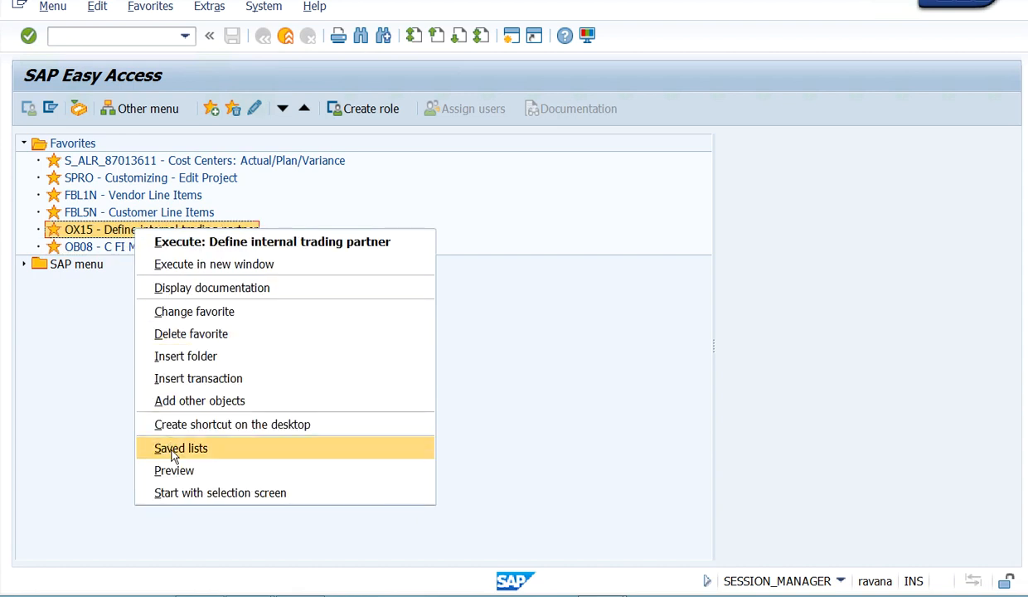
pyautogui.click(209, 319)
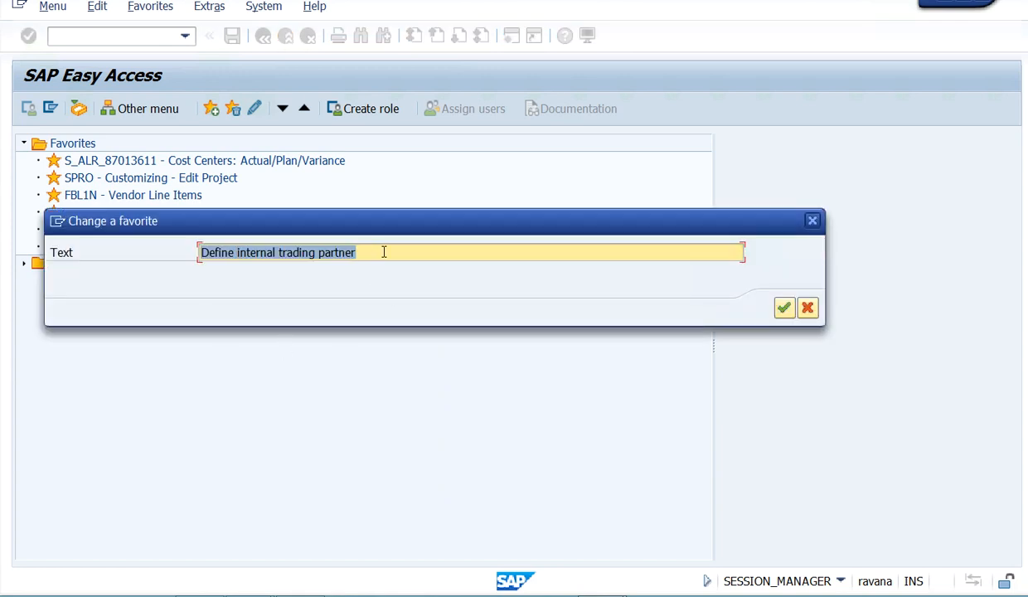
pyautogui.write('Define a')
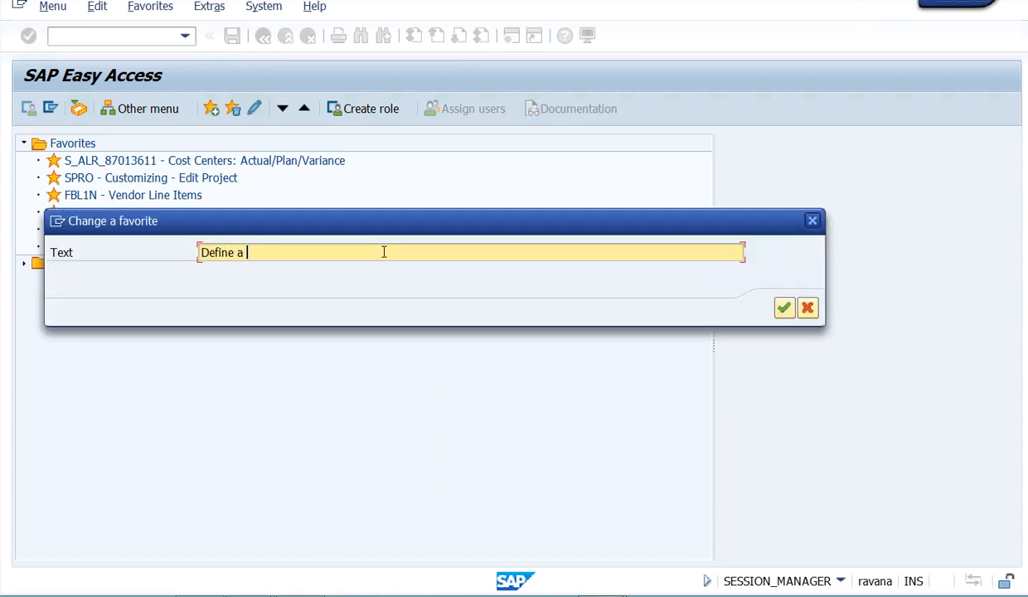
pyautogui.write(' Comapny')
pyautogui.click(783, 308)
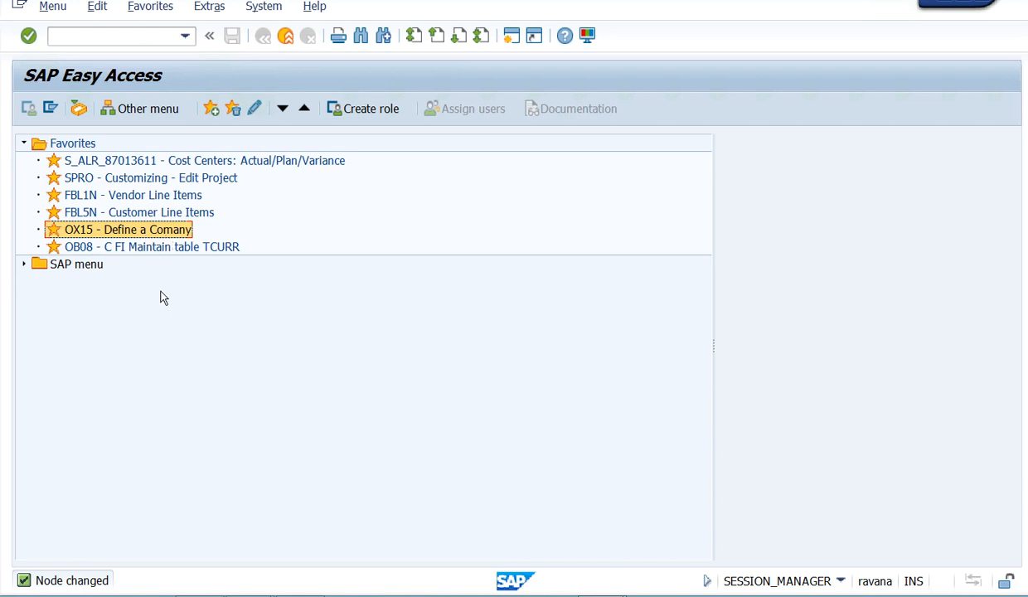
pyautogui.rightClick(136, 249)
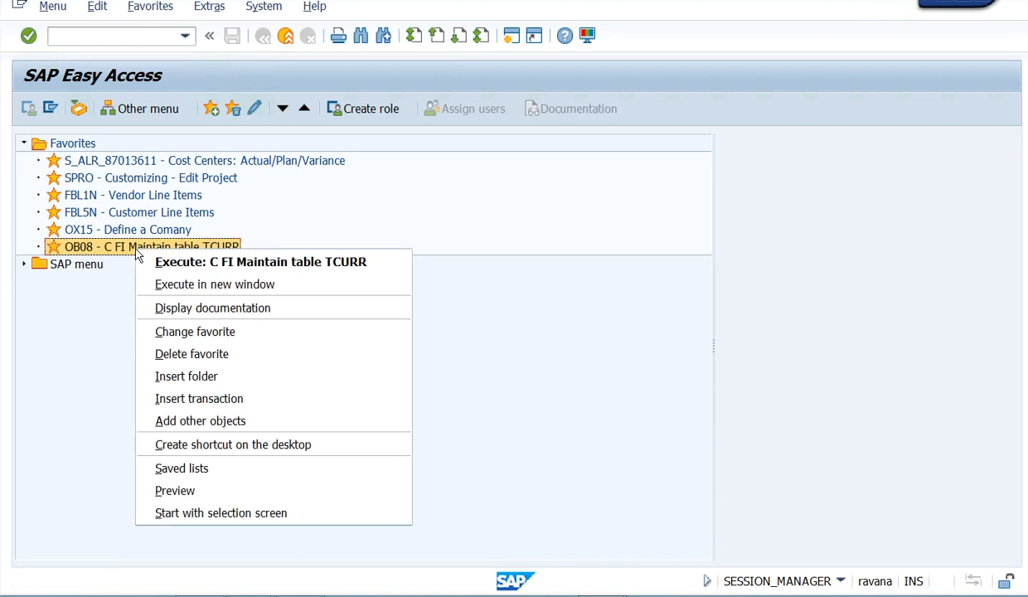
pyautogui.click(624, 280)
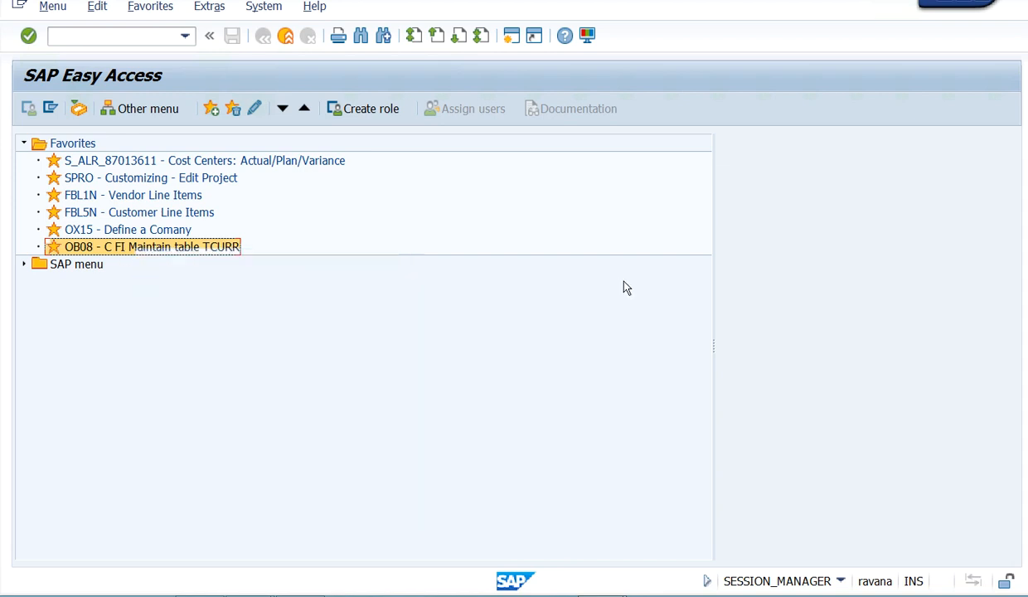
pyautogui.rightClick(184, 253)
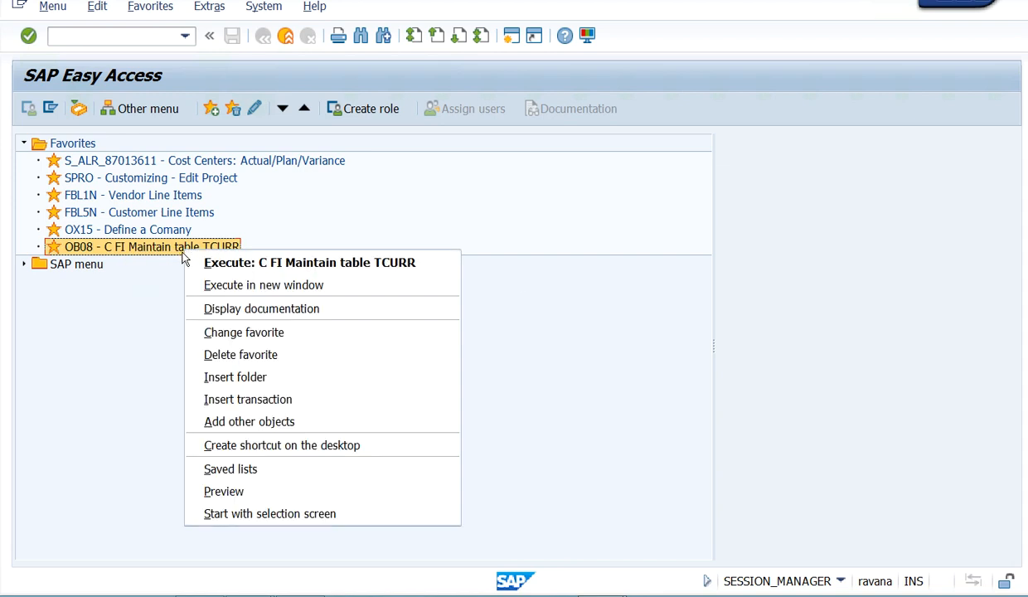
pyautogui.click(266, 336)
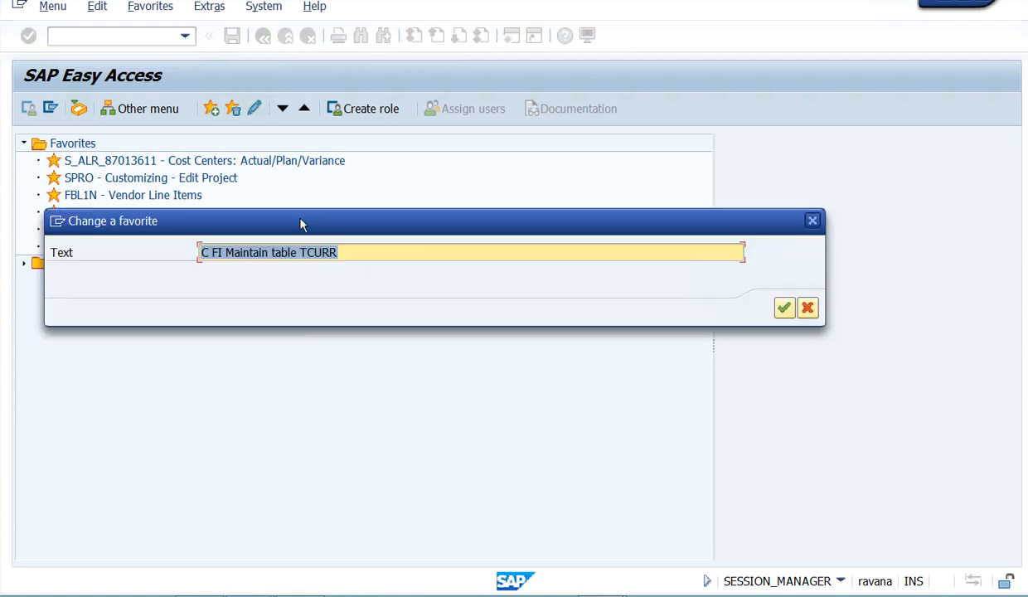
pyautogui.moveTo(300, 302); pyautogui.dragTo(334, 329)
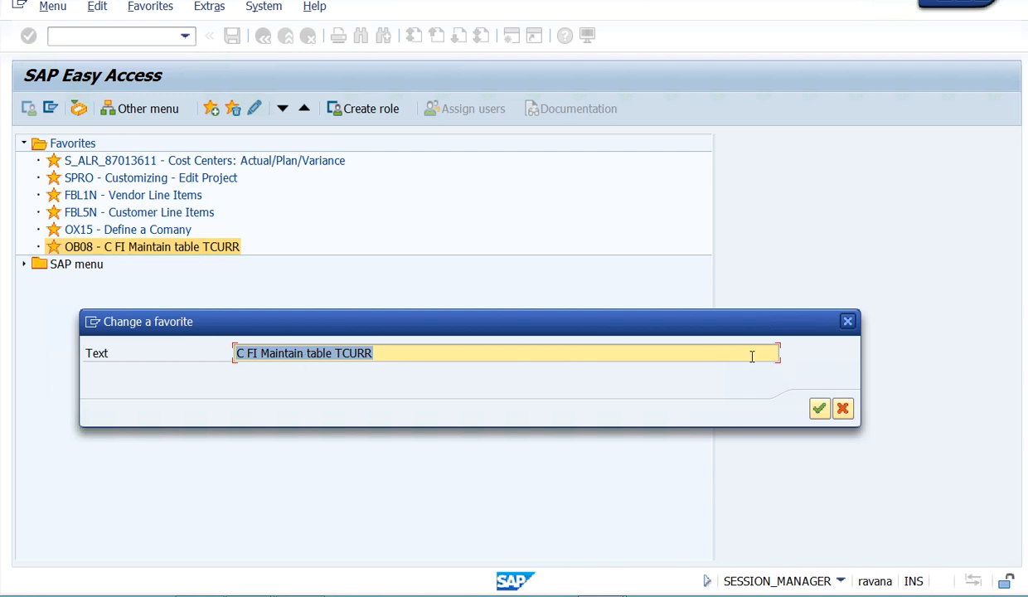
pyautogui.click(847, 321)
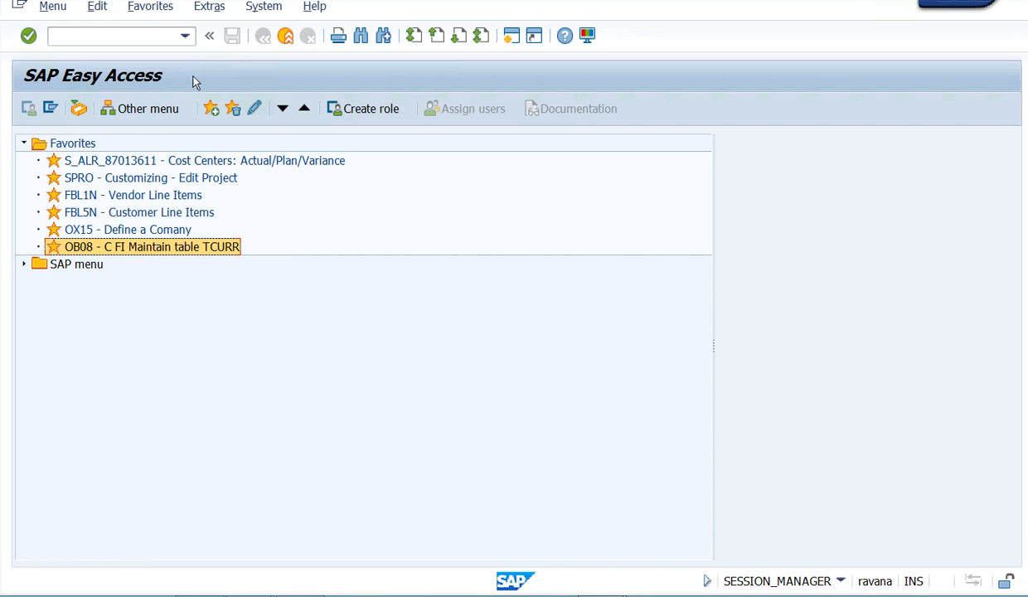
# - Insert transaction OKKP into the Favorites list
pyautogui.rightClick(150, 252)
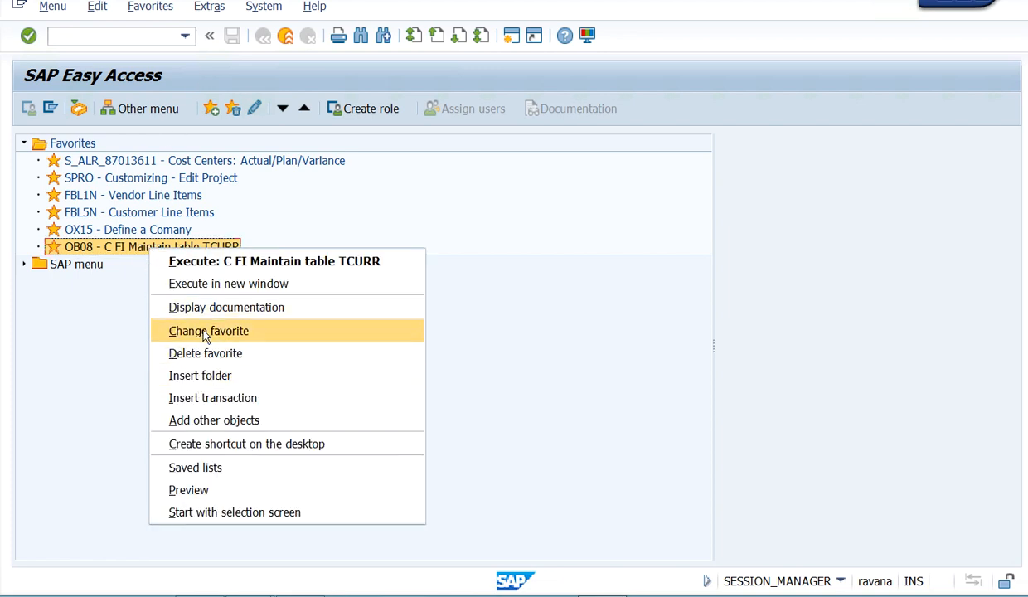
pyautogui.click(218, 398)
pyautogui.moveTo(230, 221); pyautogui.dragTo(543, 188)
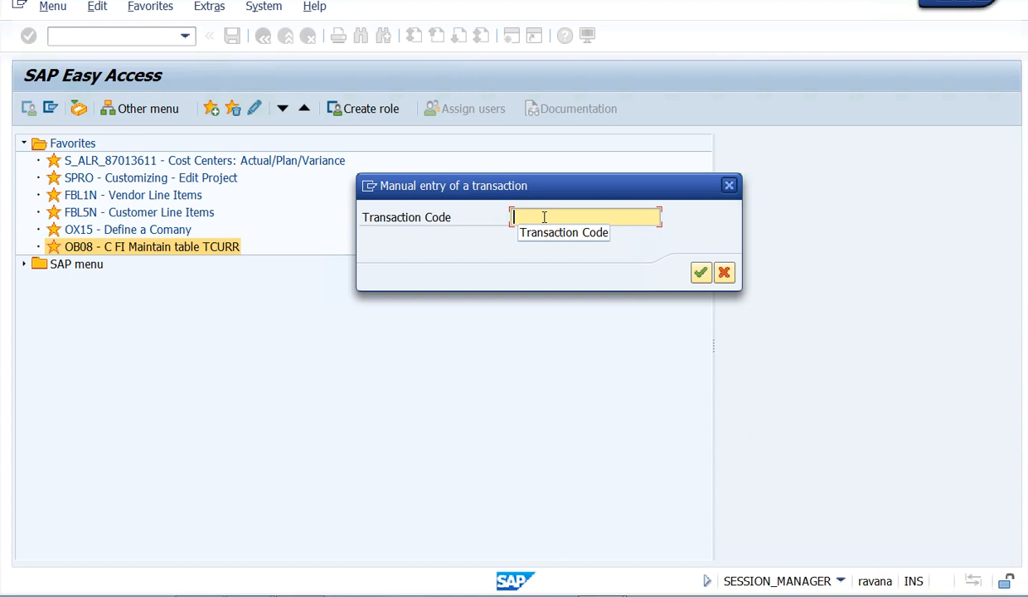
pyautogui.write('OKK')
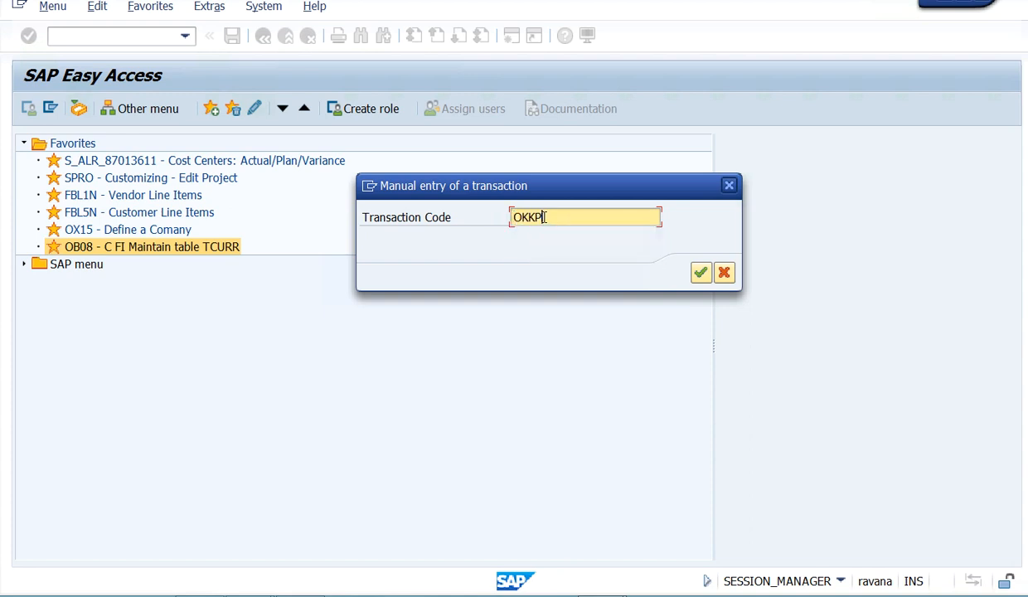
pyautogui.write('P')
pyautogui.click(701, 272)
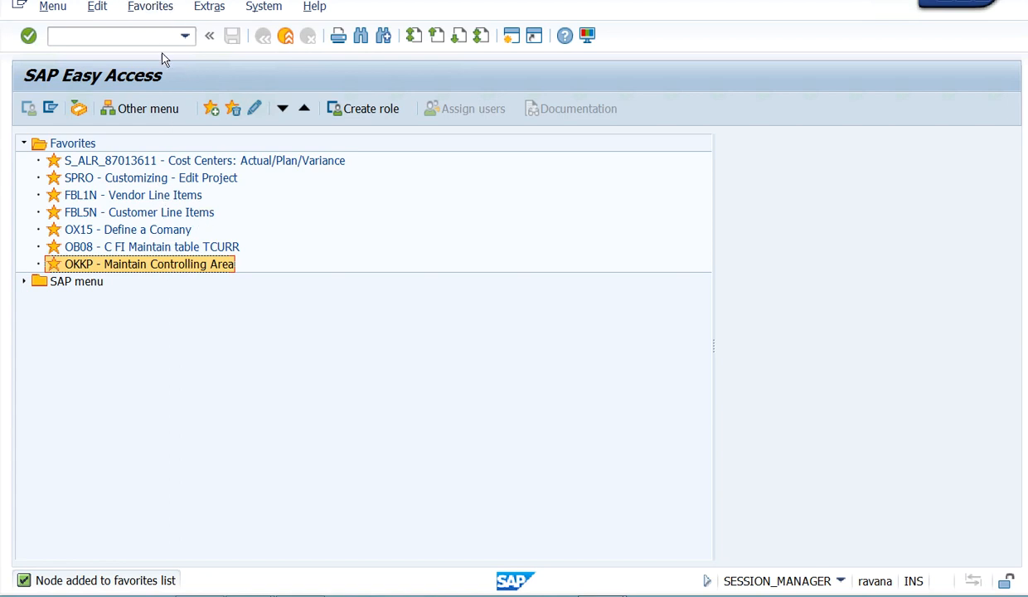
pyautogui.click(160, 7)
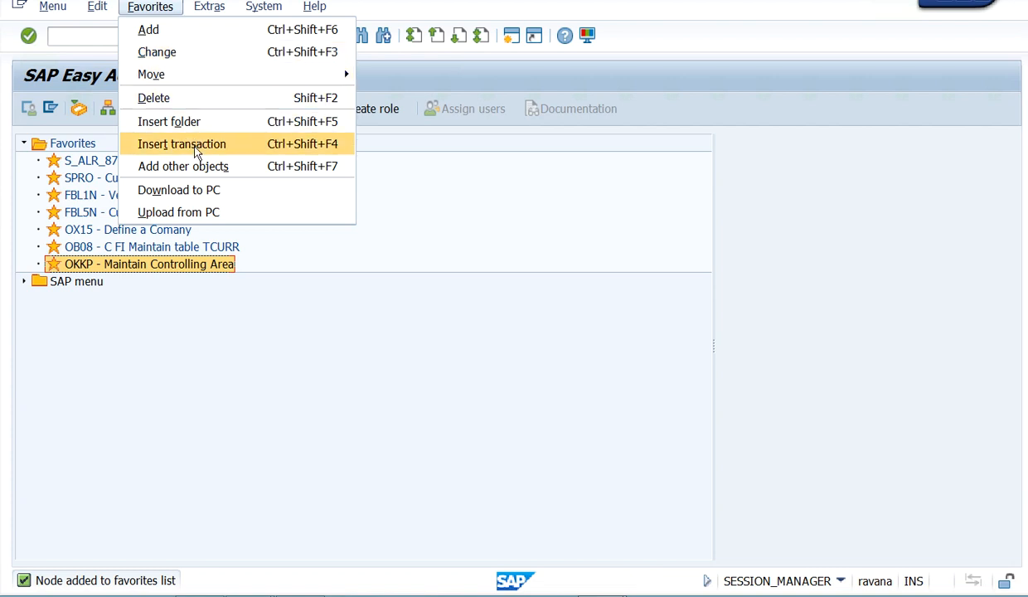
pyautogui.click(221, 386)
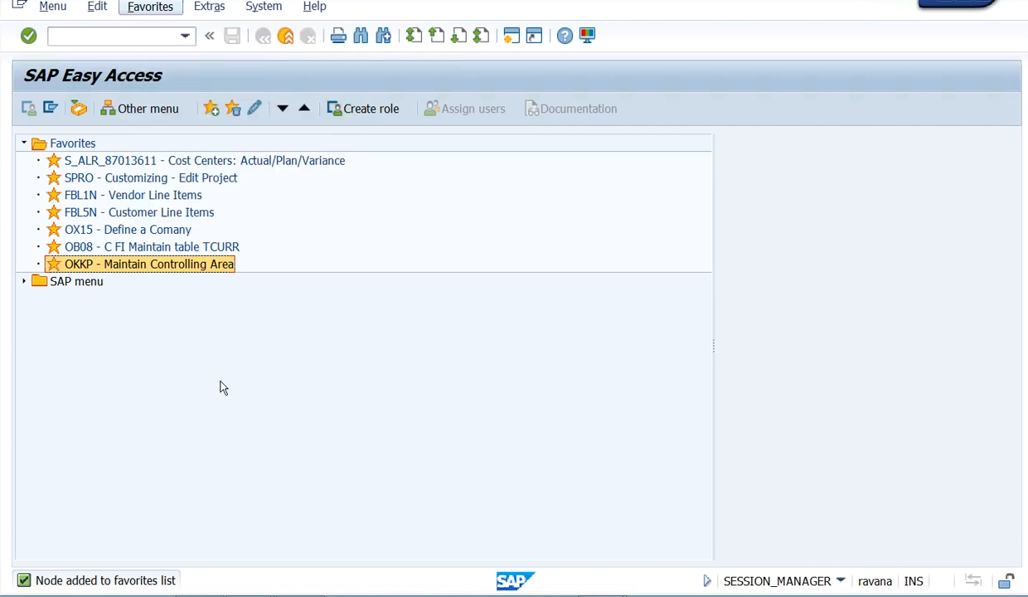
pyautogui.rightClick(173, 266)
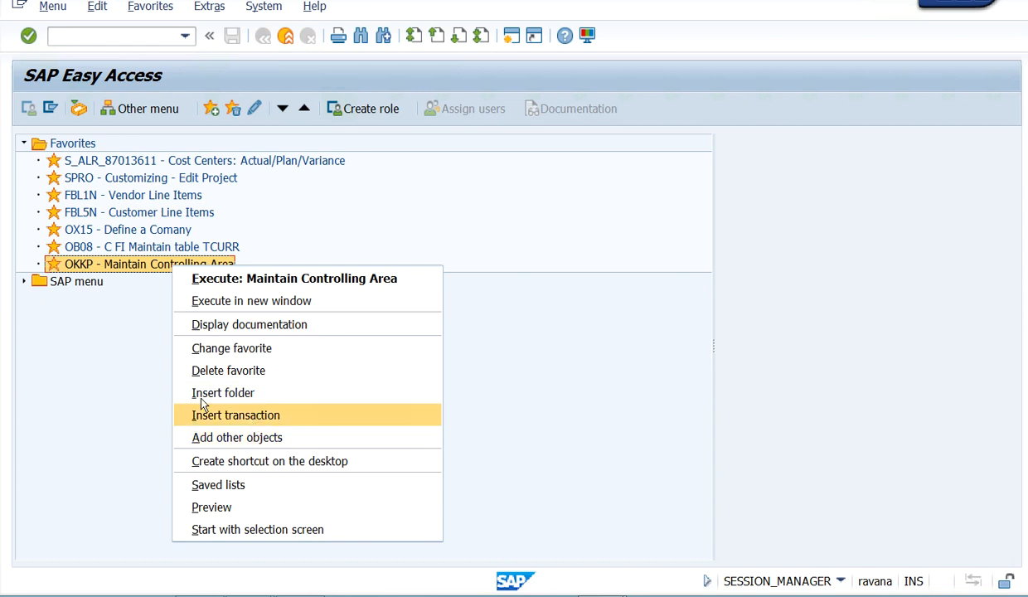
pyautogui.click(99, 371)
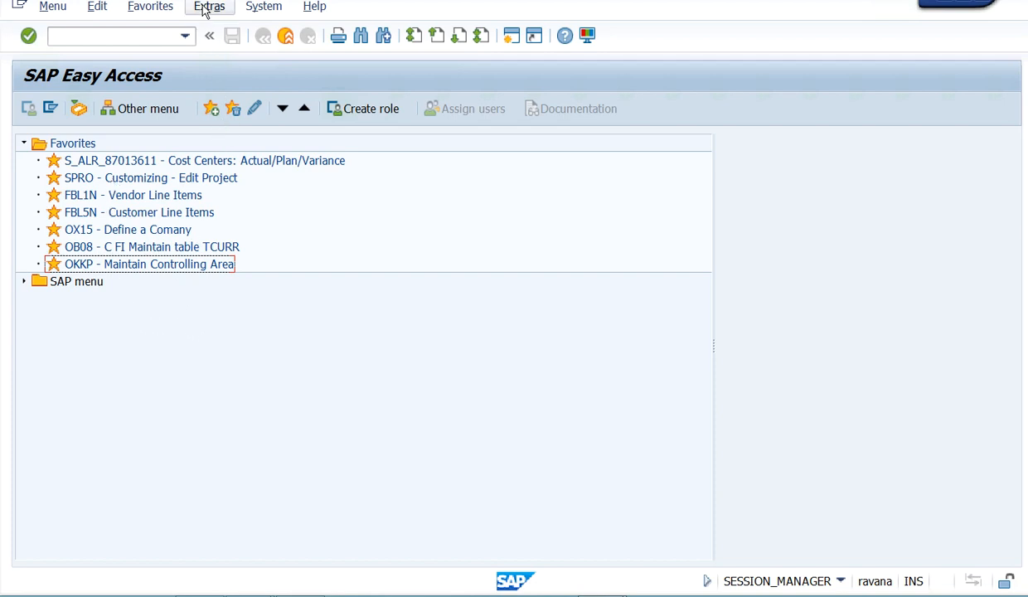
# - Create a folder named FI in the Favorites list
pyautogui.click(167, 7)
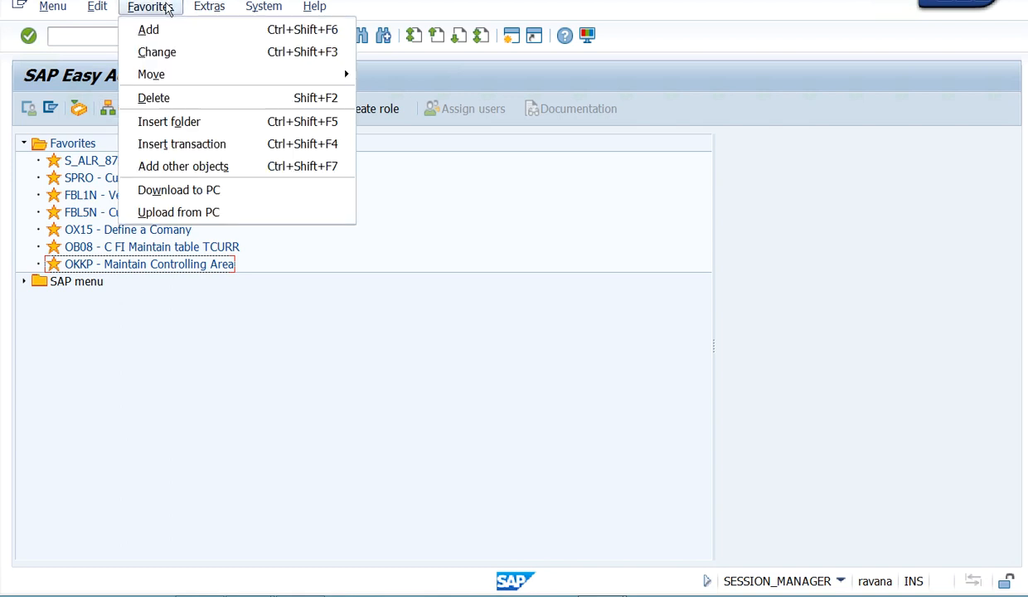
pyautogui.click(170, 122)
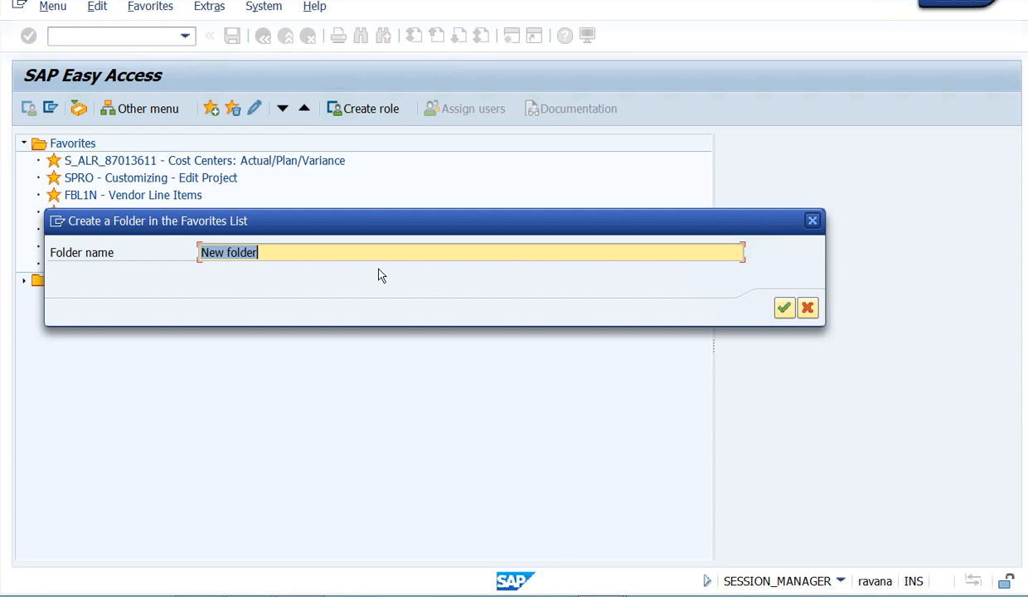
pyautogui.write('F')
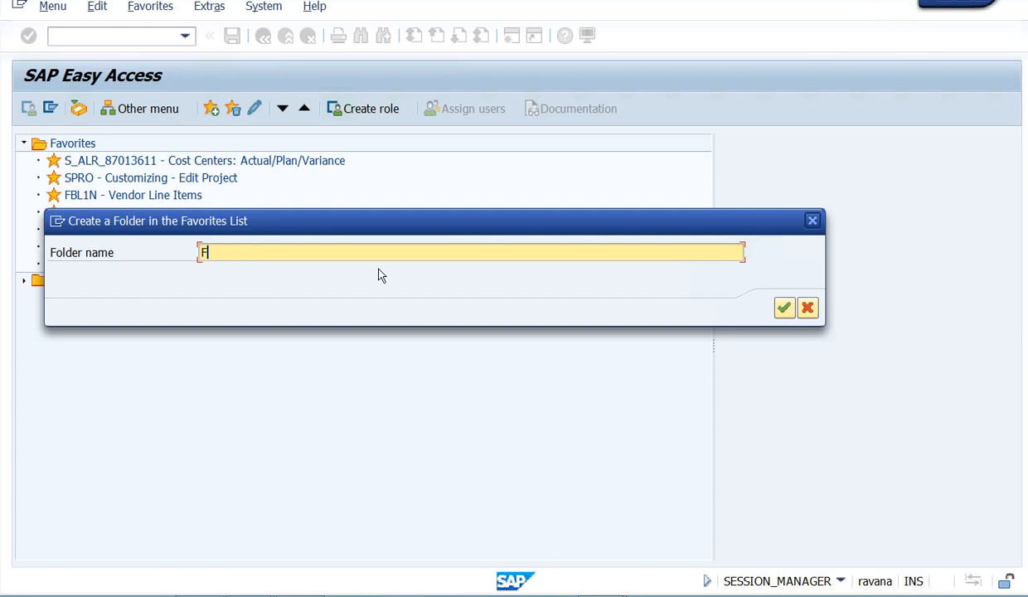
pyautogui.write('I')
pyautogui.click(785, 308)
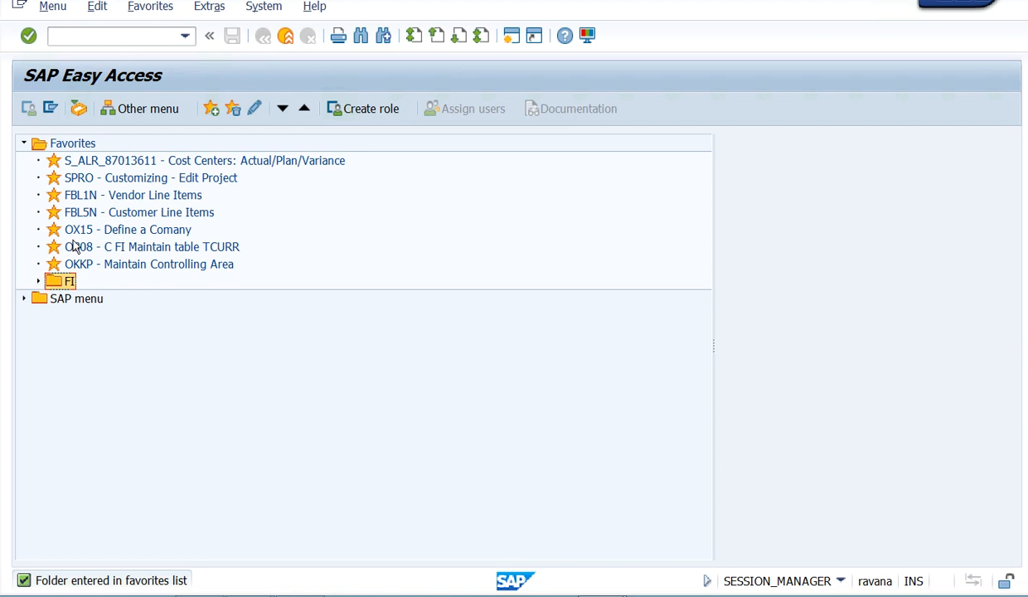
pyautogui.click(130, 163)
pyautogui.rightClick(130, 165)
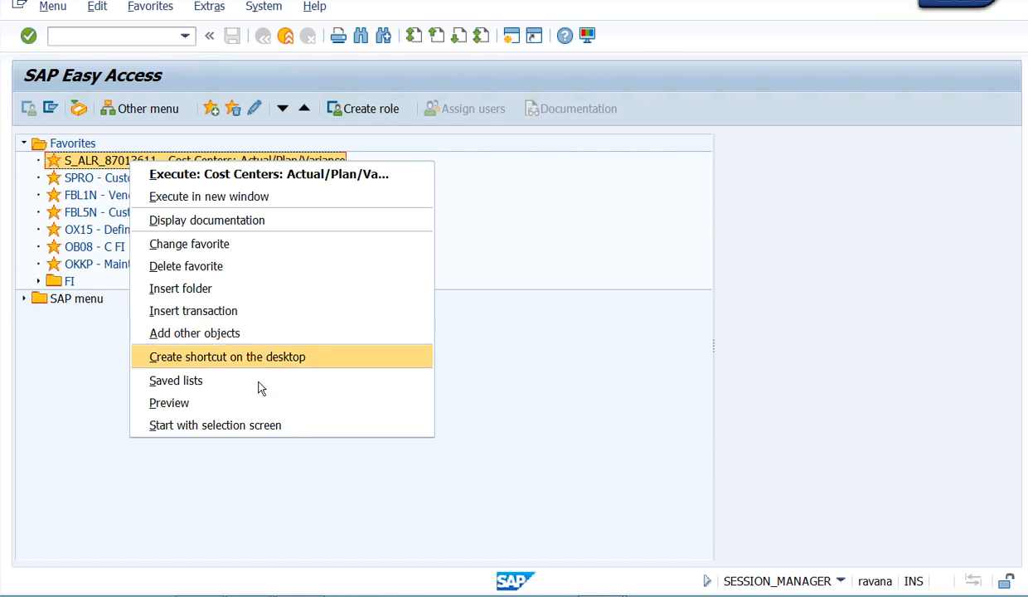
pyautogui.click(322, 488)
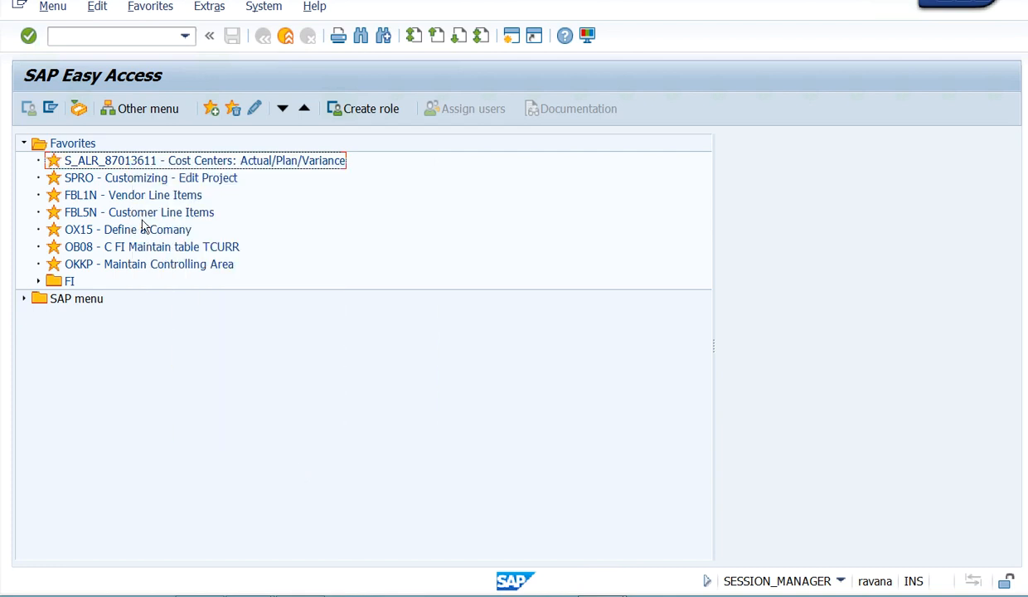
# - Move all the favorite transactions, from S_ALR_87013611 through OKKP, into the FI folder and collapse it
pyautogui.click(156, 165)
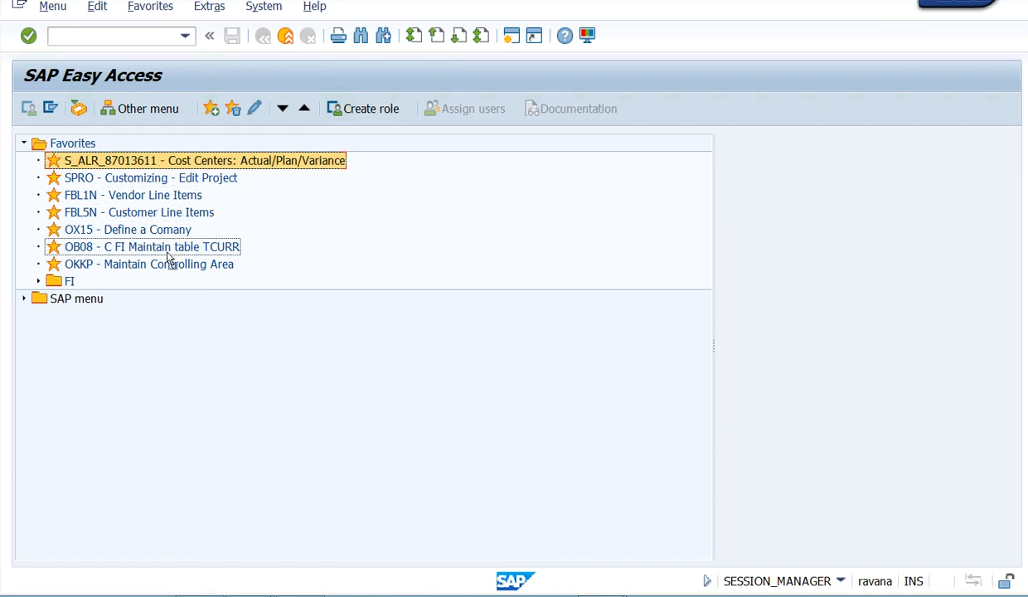
pyautogui.moveTo(147, 279); pyautogui.dragTo(73, 280)
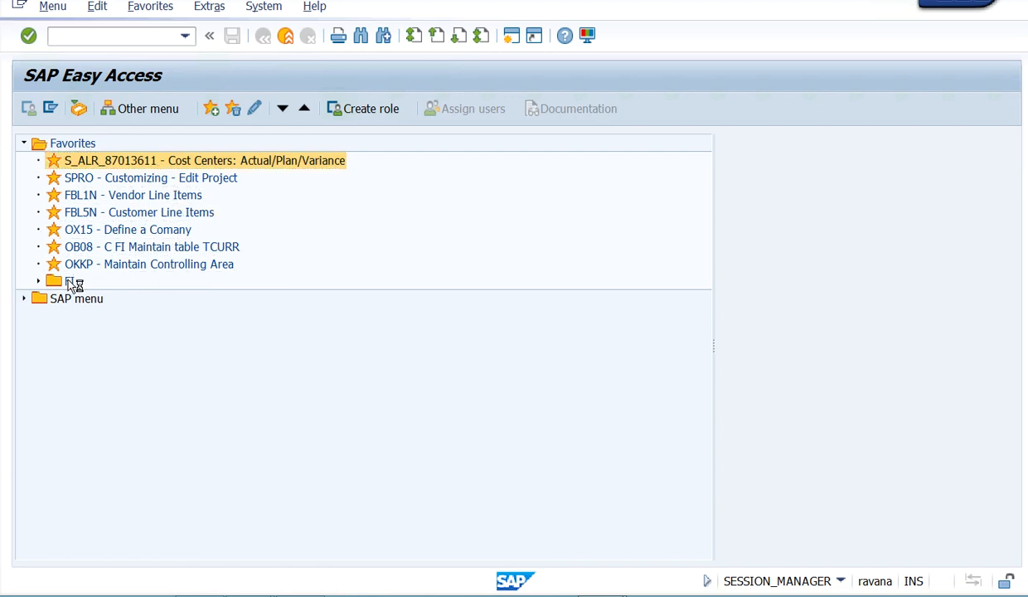
pyautogui.click(132, 163)
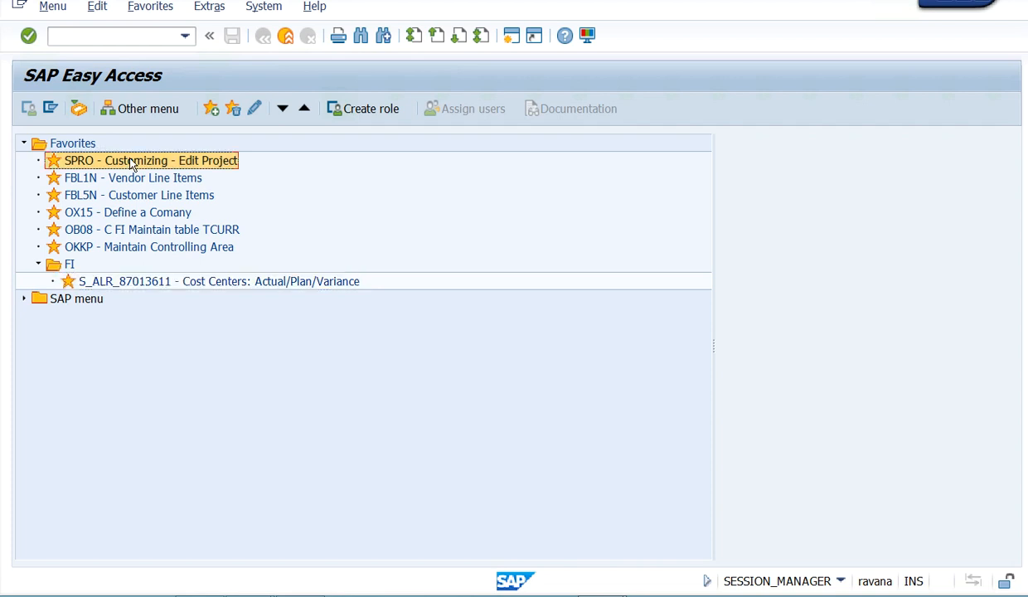
pyautogui.moveTo(132, 163); pyautogui.dragTo(87, 251)
pyautogui.moveTo(105, 162); pyautogui.dragTo(71, 233)
pyautogui.moveTo(80, 161); pyautogui.dragTo(73, 183)
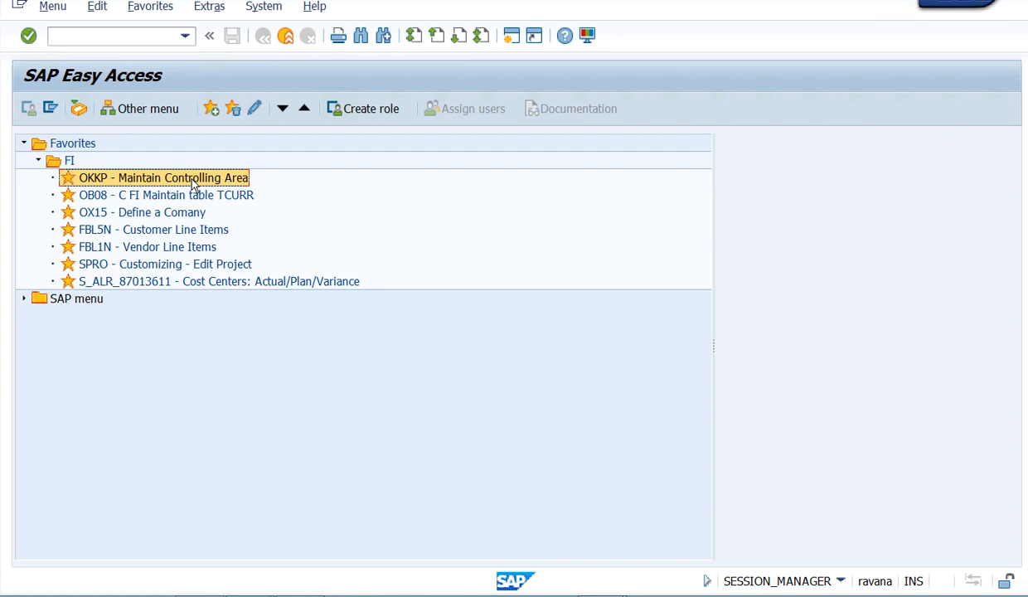
pyautogui.click(39, 161)
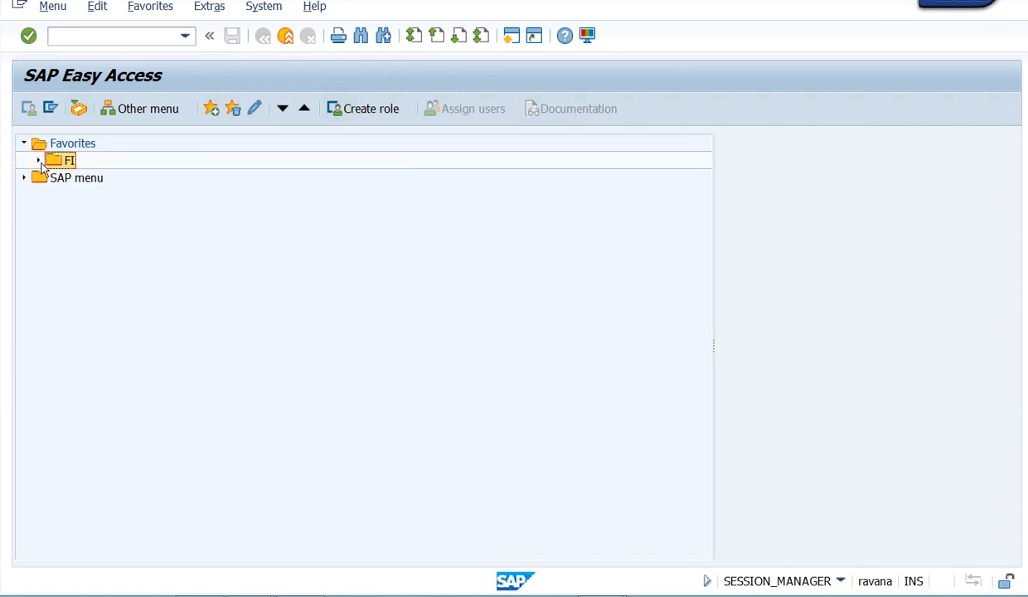
# - Create a folder named CO from the FI folder and move it directly under Favorites
pyautogui.rightClick(75, 163)
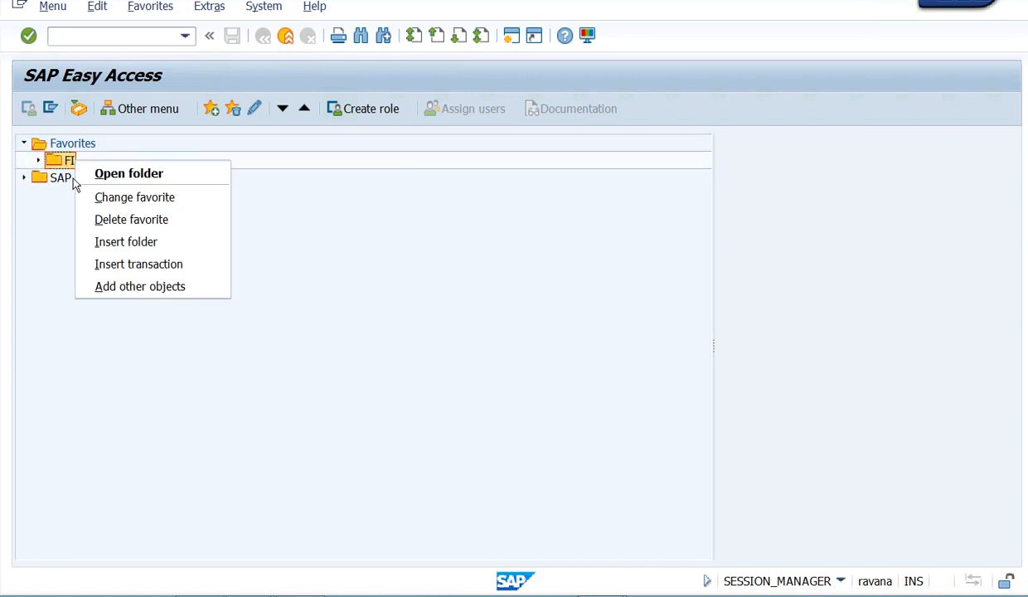
pyautogui.click(114, 242)
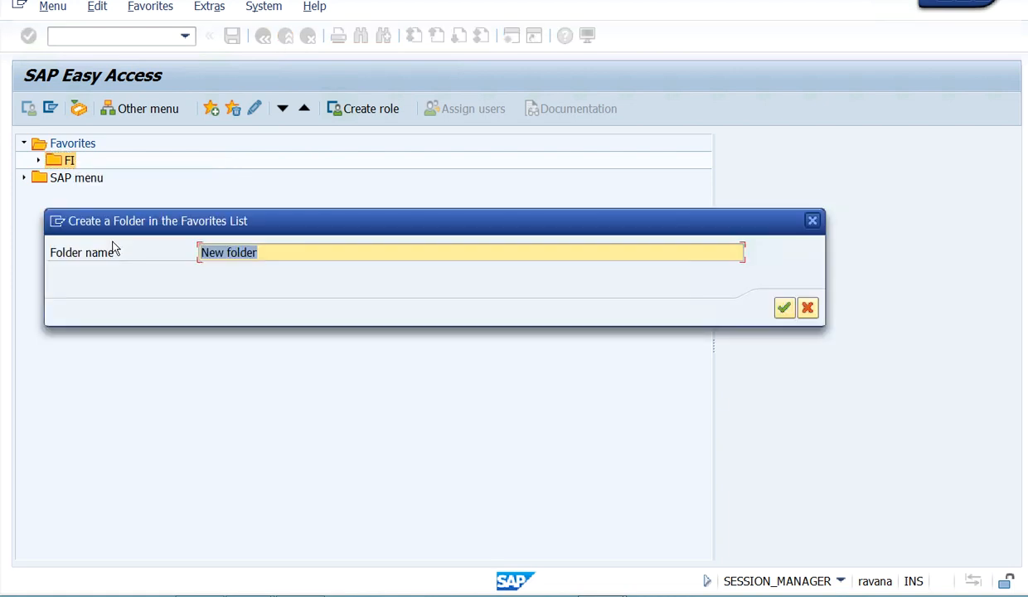
pyautogui.write('CO')
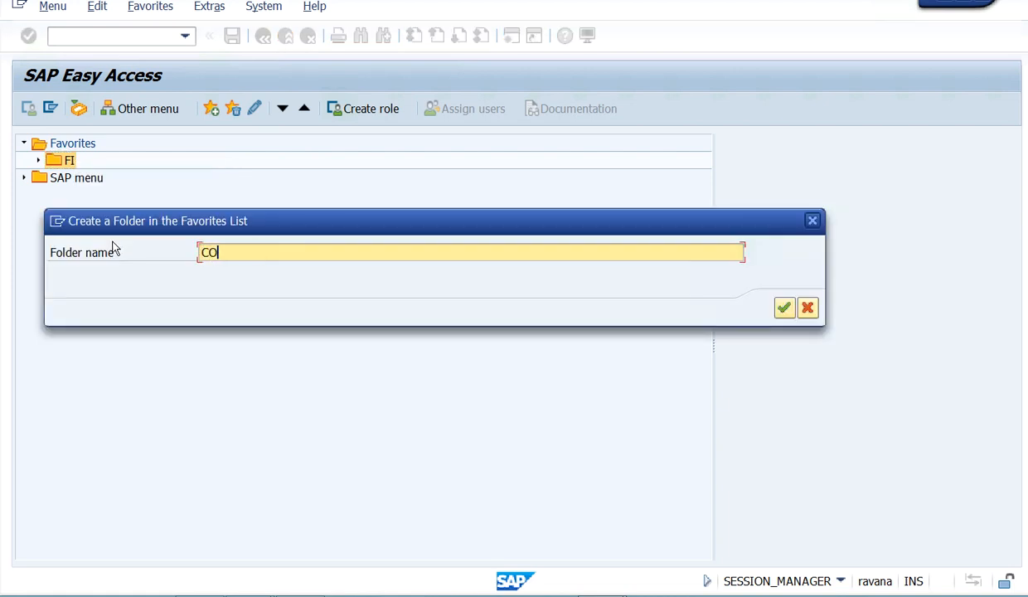
pyautogui.click(783, 308)
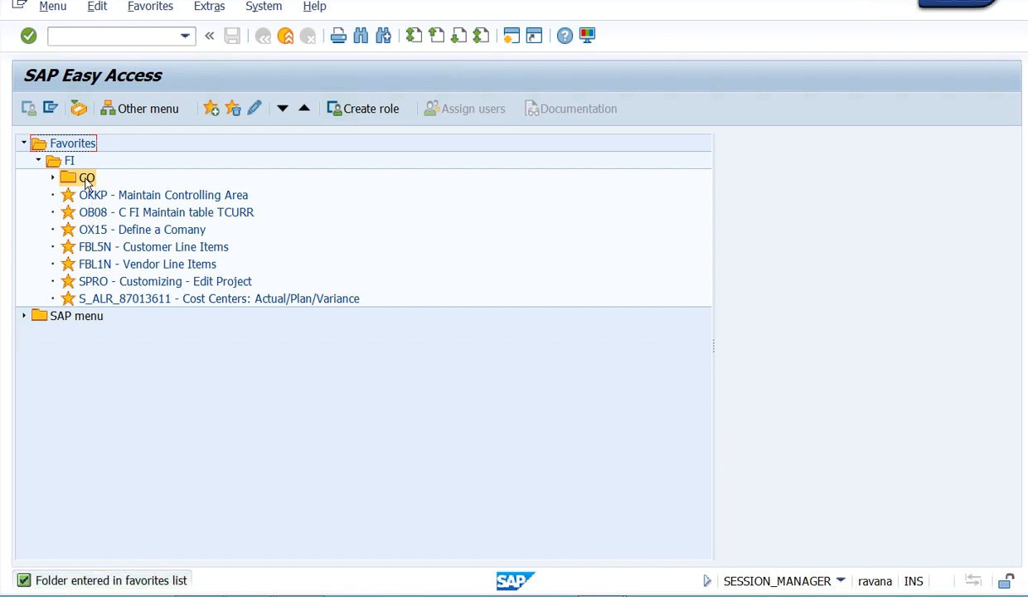
pyautogui.moveTo(87, 179); pyautogui.dragTo(87, 146)
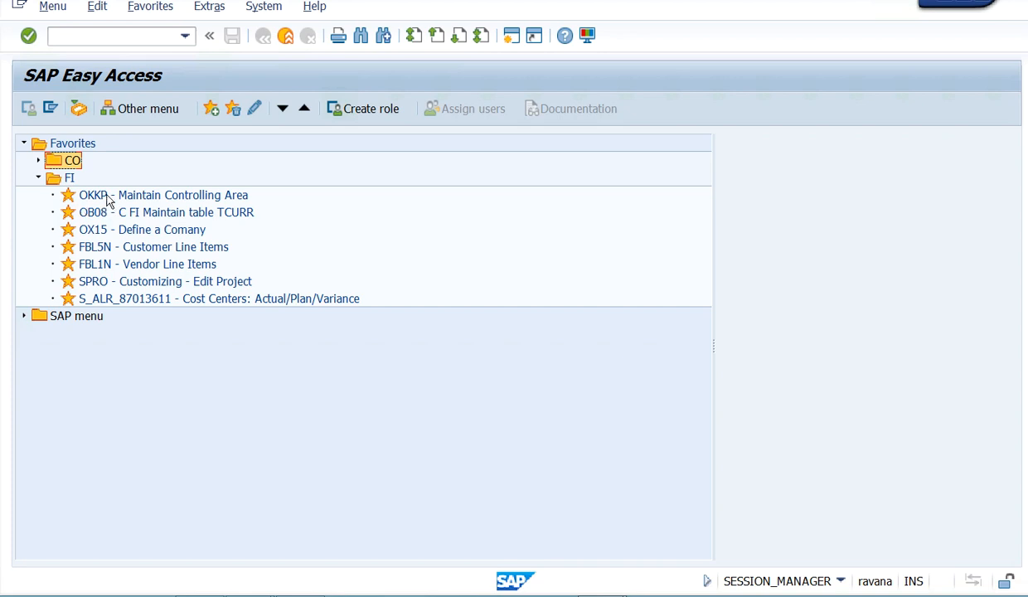
# - Move the OKKP transaction from the FI folder into the CO folder and collapse both folders
pyautogui.moveTo(108, 199); pyautogui.dragTo(83, 161)
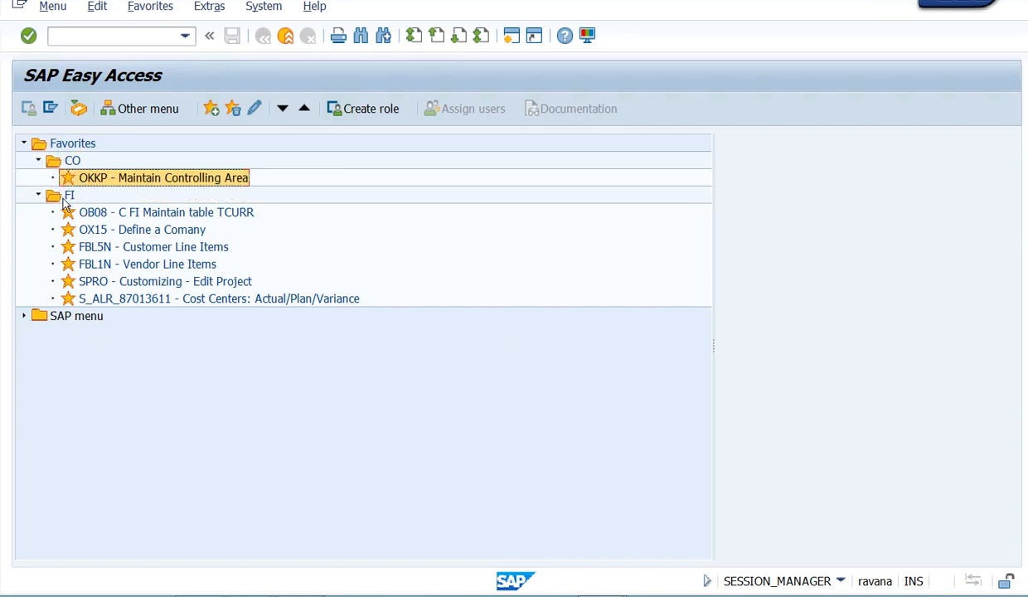
pyautogui.click(38, 195)
pyautogui.click(38, 160)
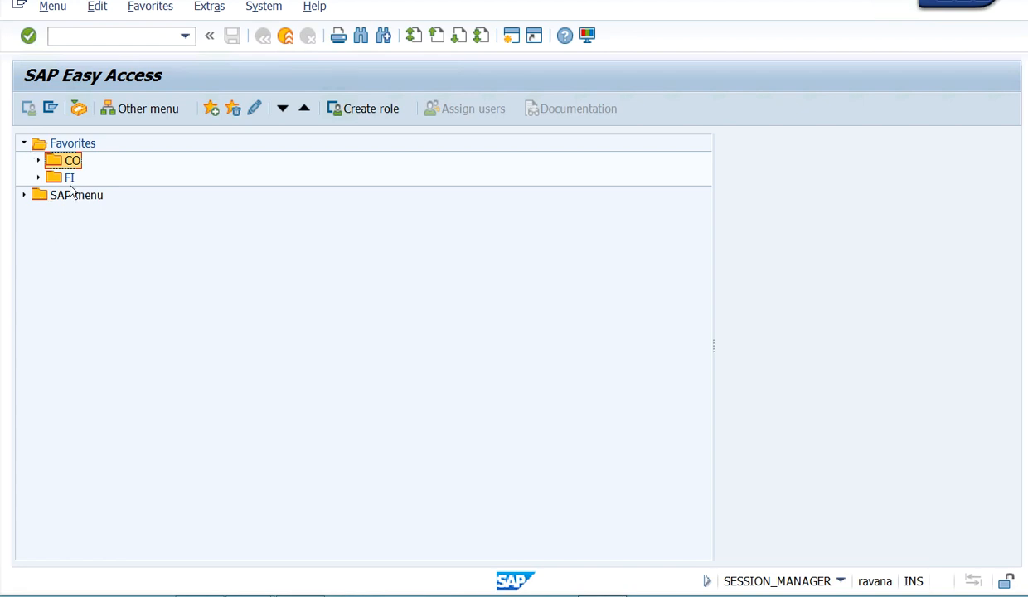
# - Move the FI folder into CO and back out directly under Favorites, placing it above CO
pyautogui.moveTo(50, 178); pyautogui.dragTo(72, 161)
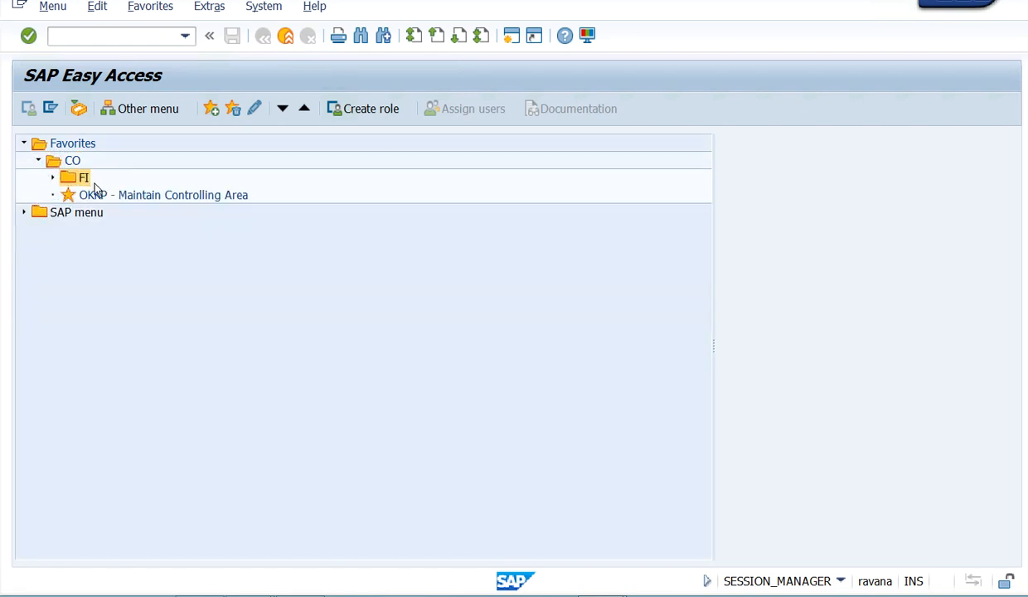
pyautogui.click(39, 160)
pyautogui.click(39, 160)
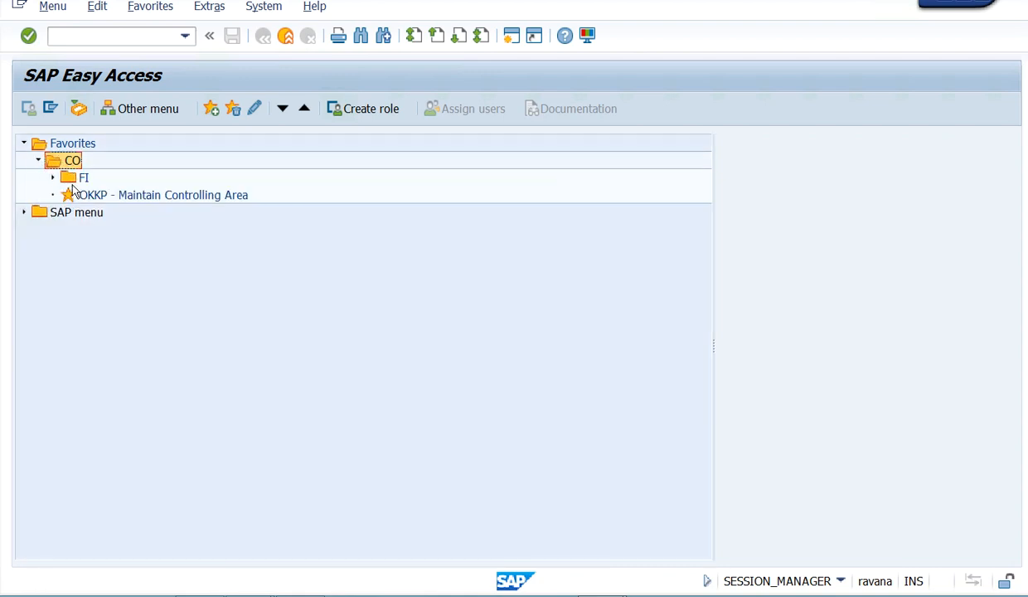
pyautogui.moveTo(70, 175); pyautogui.dragTo(92, 150)
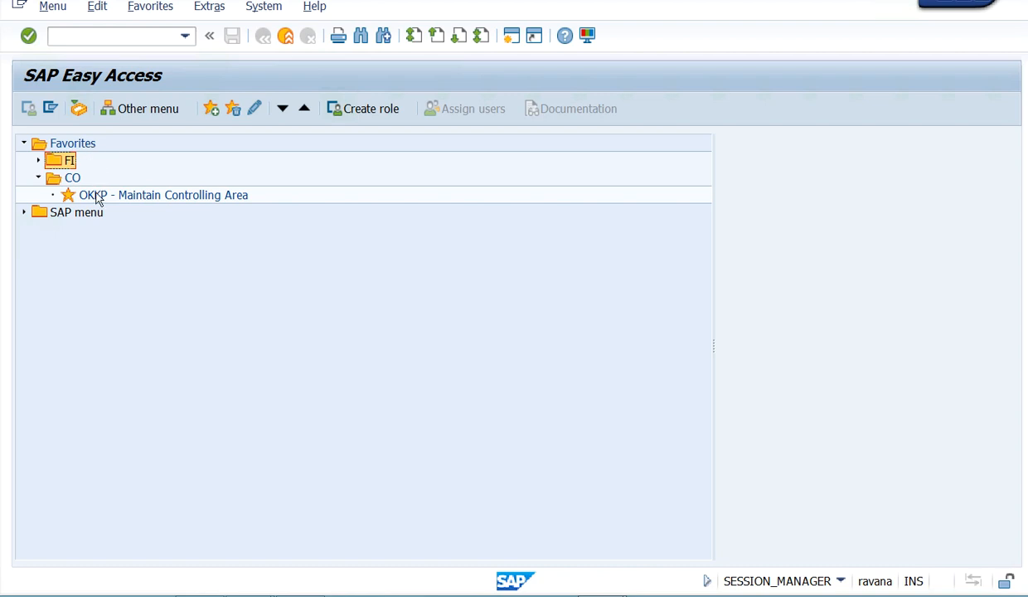
# - Review the contents of the FI and CO favorites folders, leaving both collapsed
pyautogui.click(39, 178)
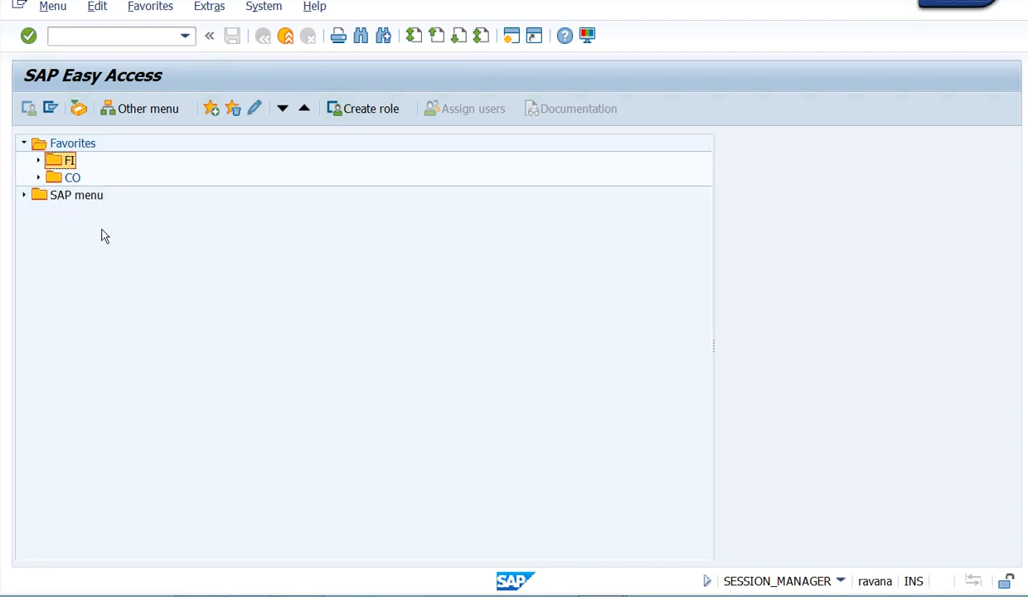
pyautogui.rightClick(68, 159)
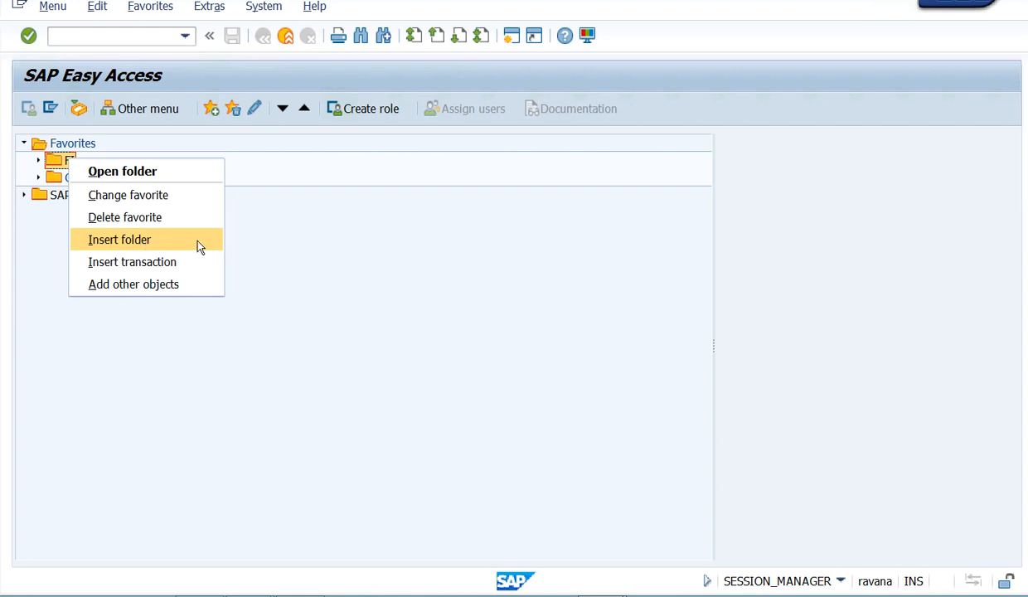
pyautogui.click(425, 261)
pyautogui.click(70, 161)
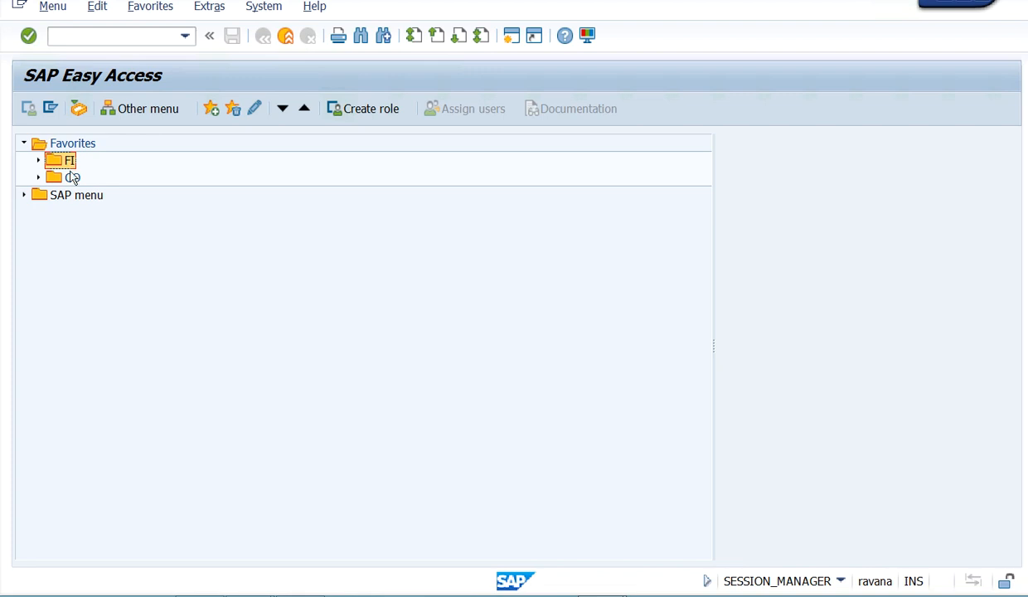
pyautogui.moveTo(72, 181); pyautogui.dragTo(70, 146)
pyautogui.click(39, 162)
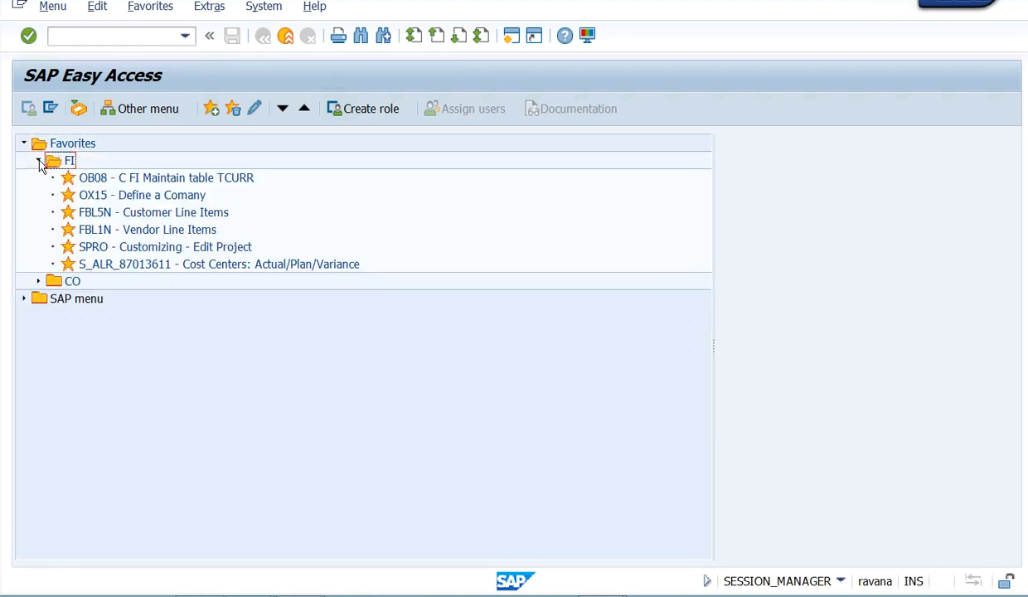
pyautogui.click(39, 162)
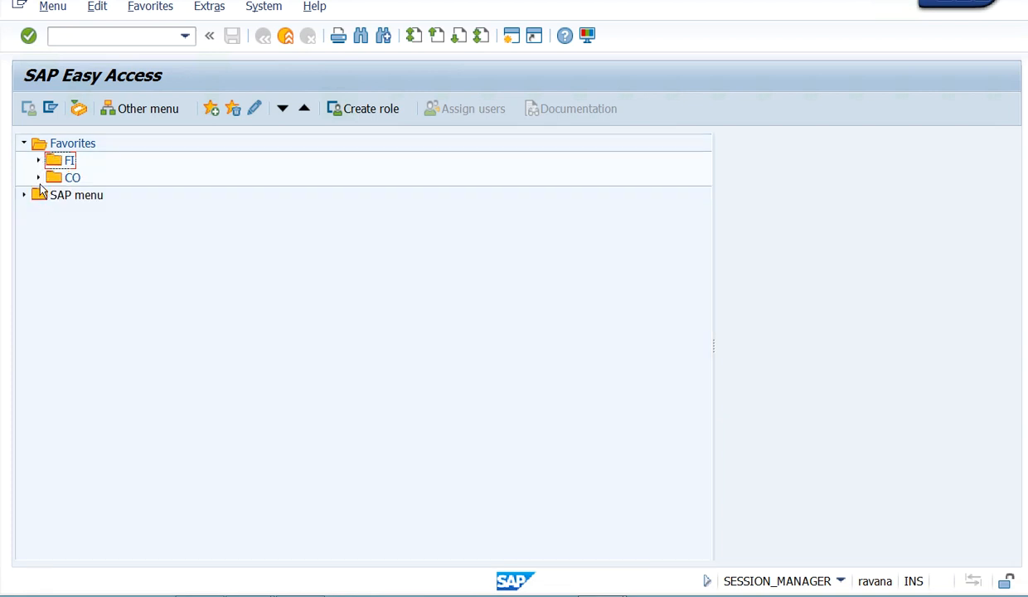
pyautogui.click(38, 177)
pyautogui.click(38, 178)
# - Set the SAP Signature default color to SAP Green in the SAP GUI options and apply it
pyautogui.click(587, 35)
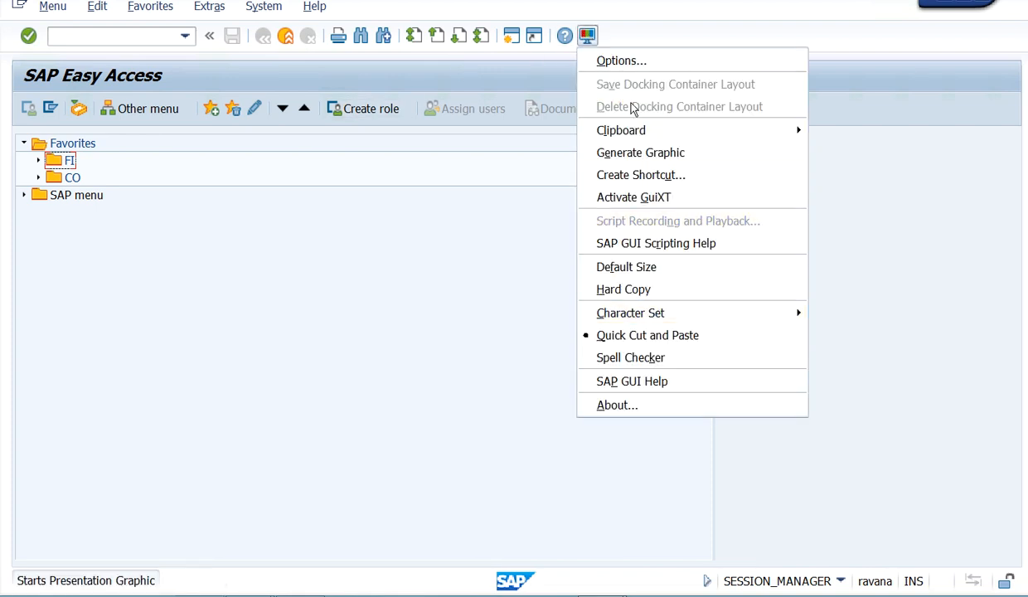
pyautogui.click(610, 60)
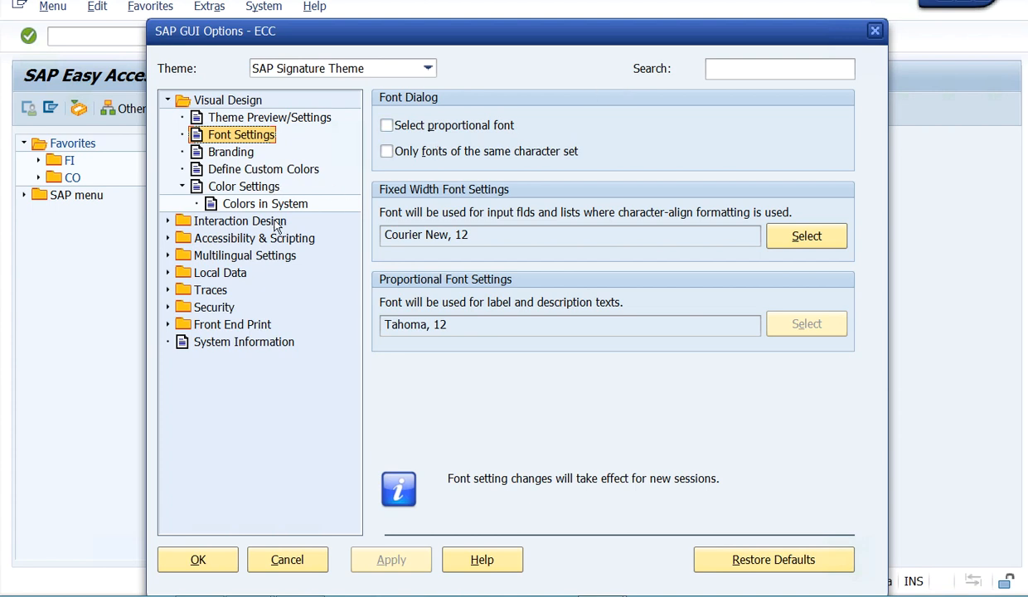
pyautogui.click(241, 184)
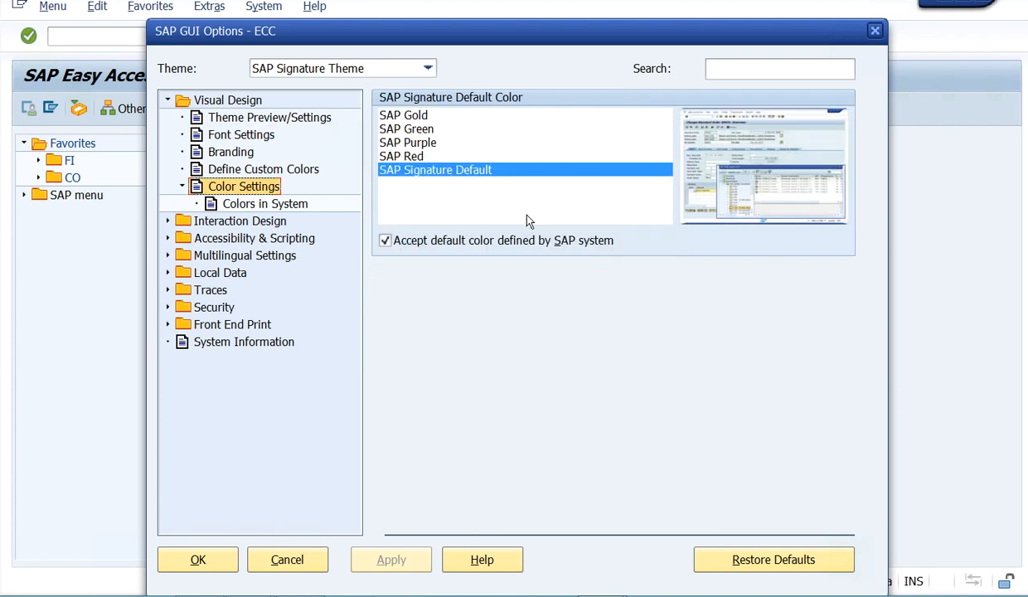
pyautogui.click(409, 115)
pyautogui.click(411, 128)
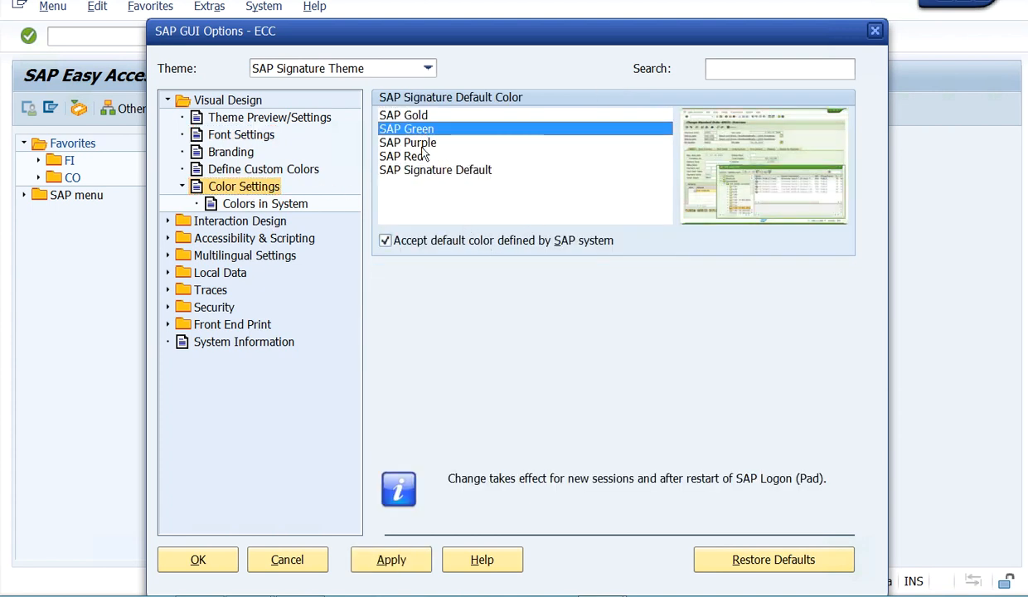
pyautogui.click(367, 559)
pyautogui.click(203, 560)
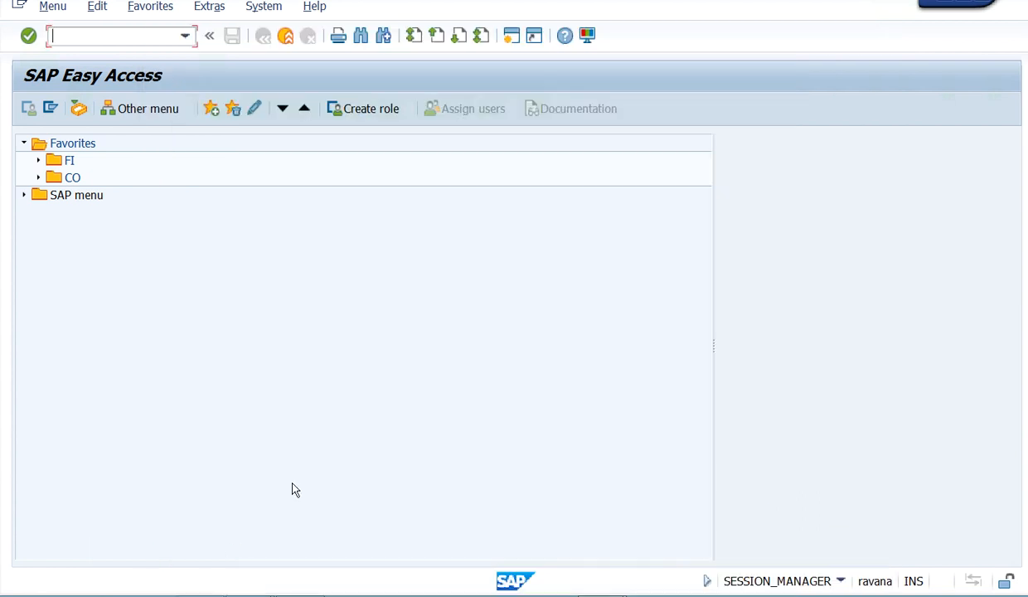
# - Open a new session to view the color settings in its SAP GUI options, and return to the original session
pyautogui.click(513, 35)
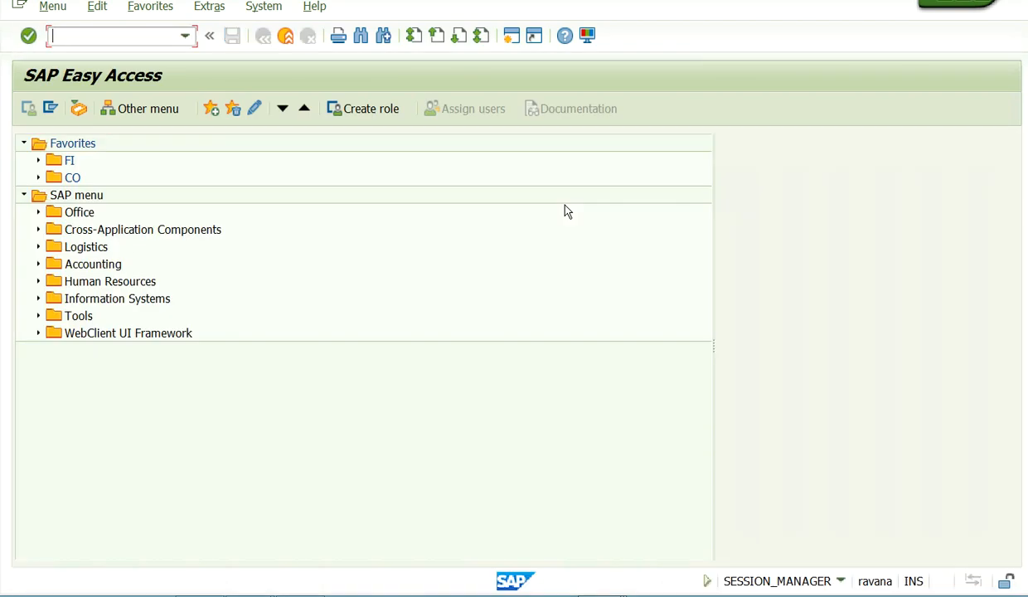
pyautogui.click(587, 35)
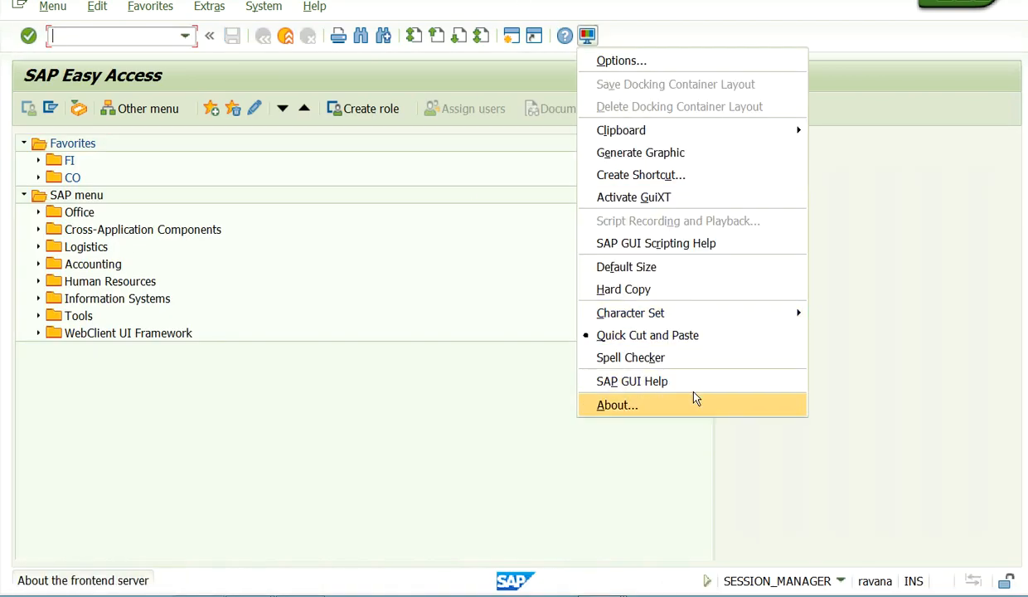
pyautogui.click(630, 62)
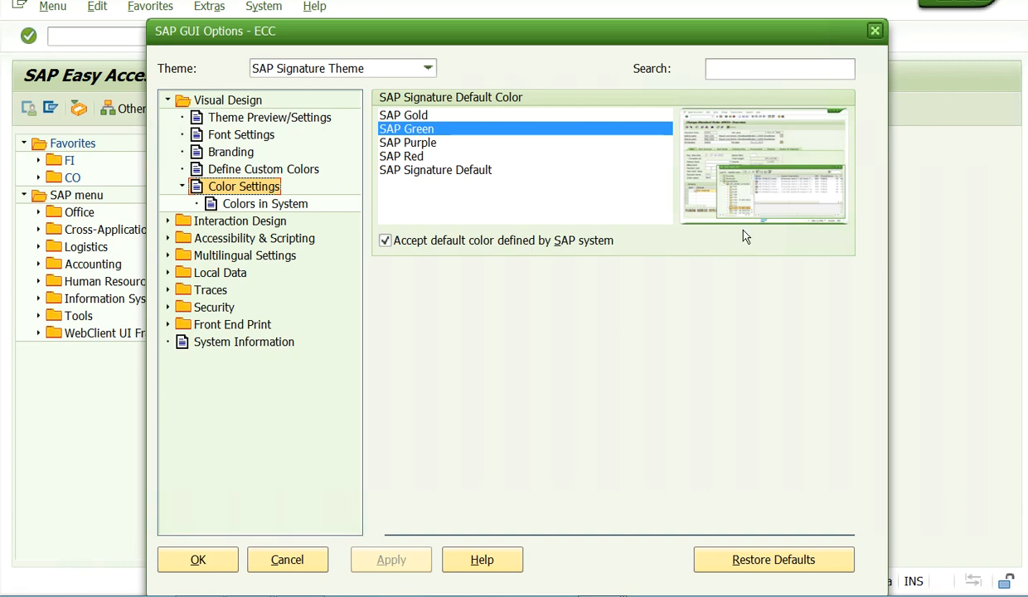
pyautogui.click(876, 32)
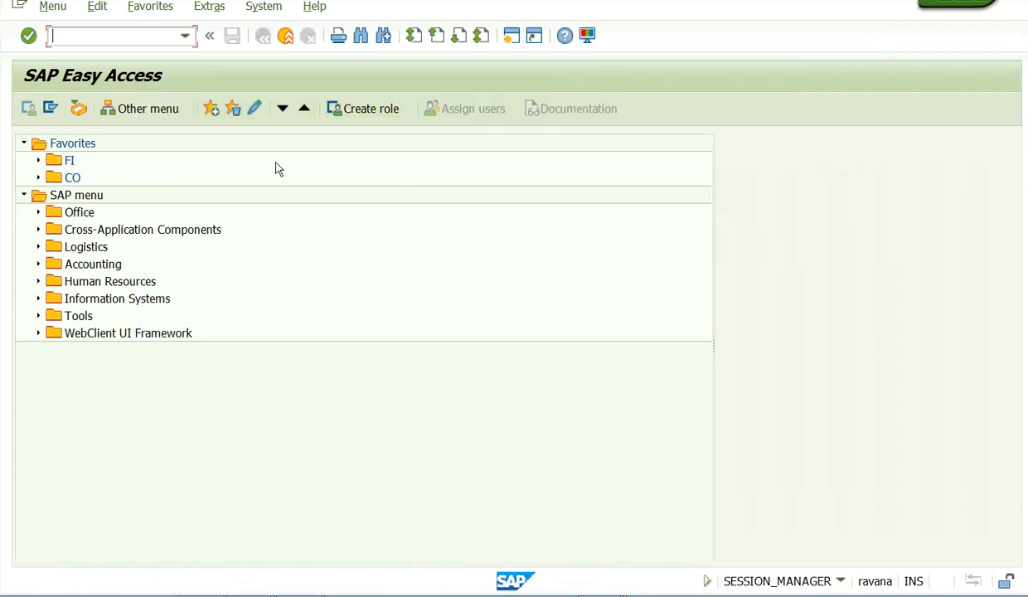
pyautogui.click(50, 8)
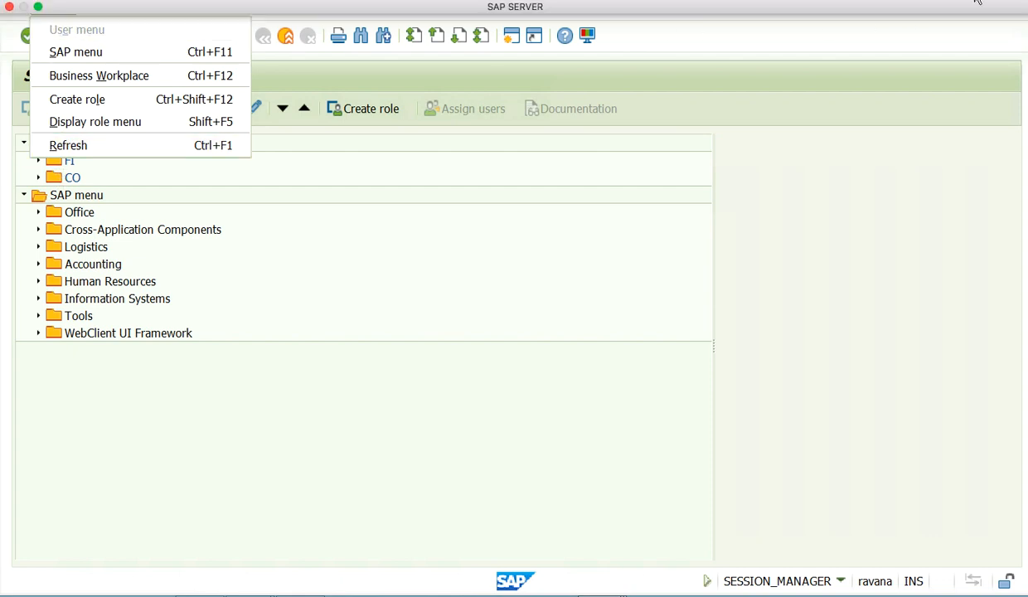
pyautogui.click(951, 27)
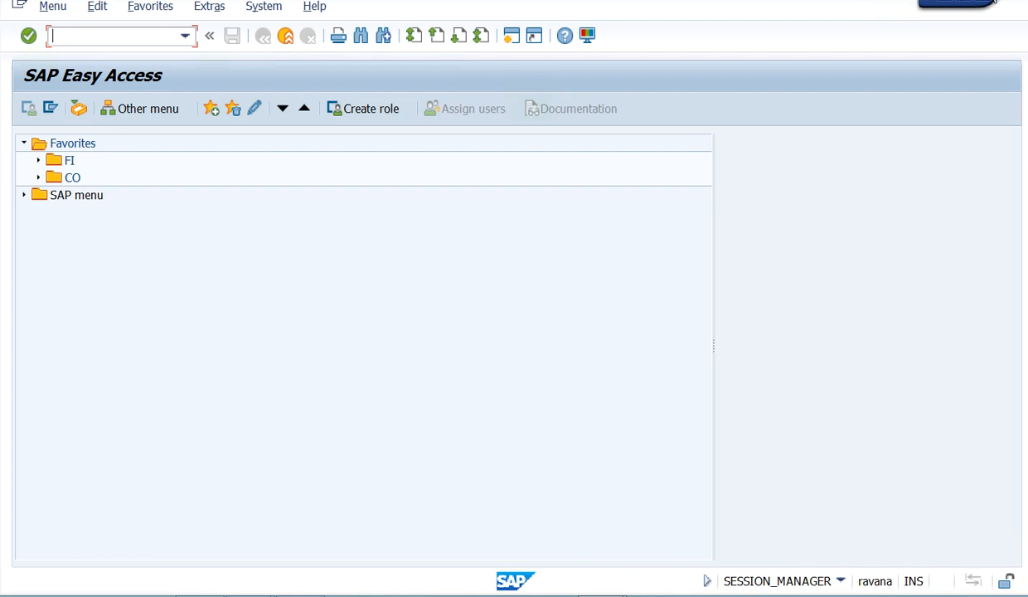
# - Call up the log-off confirmation in several different ways and decline it each time
pyautogui.click(994, 2)
pyautogui.click(299, 327)
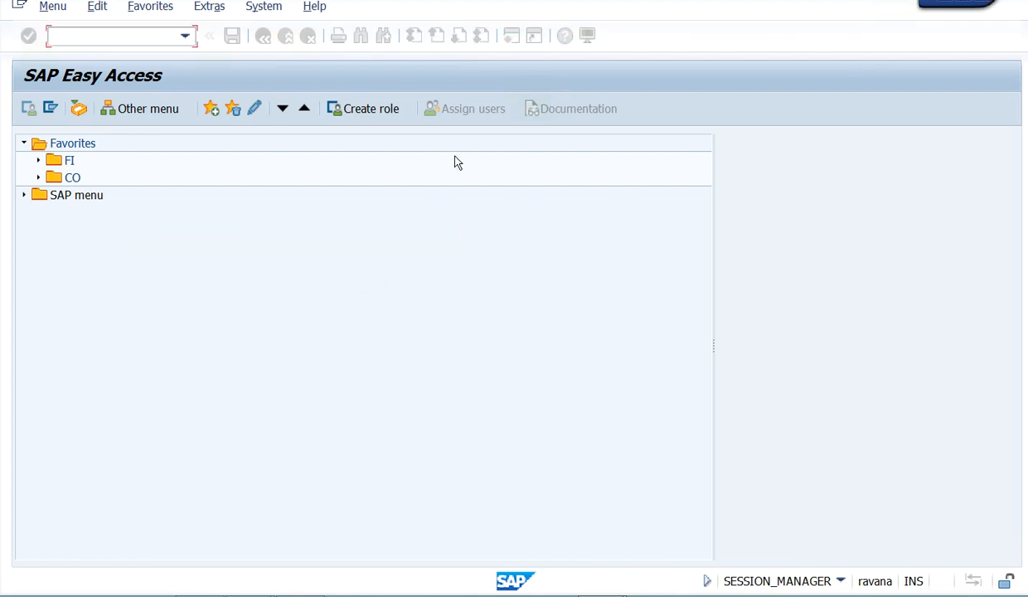
pyautogui.click(261, 8)
pyautogui.click(239, 263)
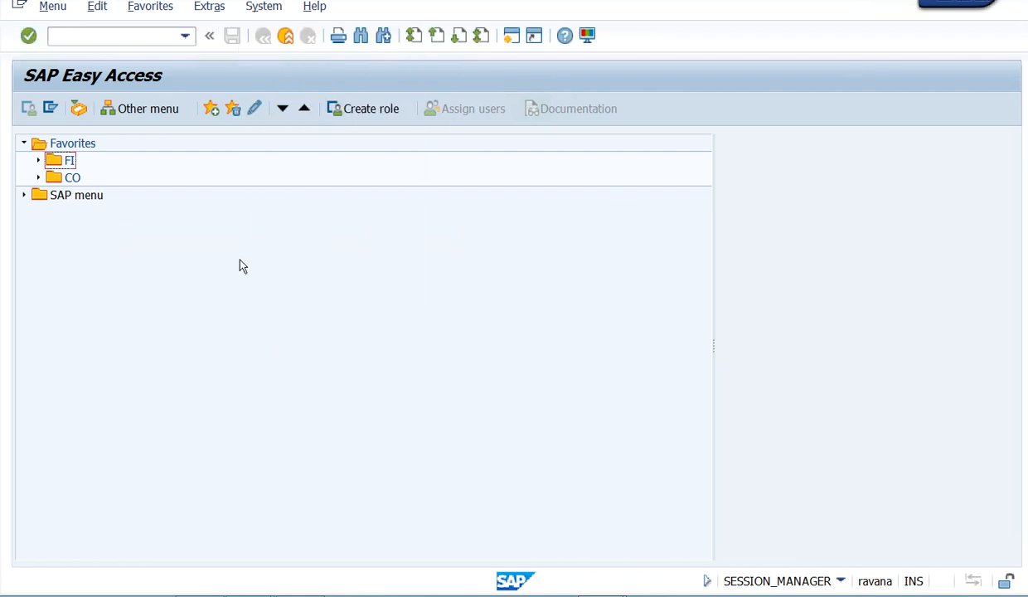
pyautogui.click(286, 37)
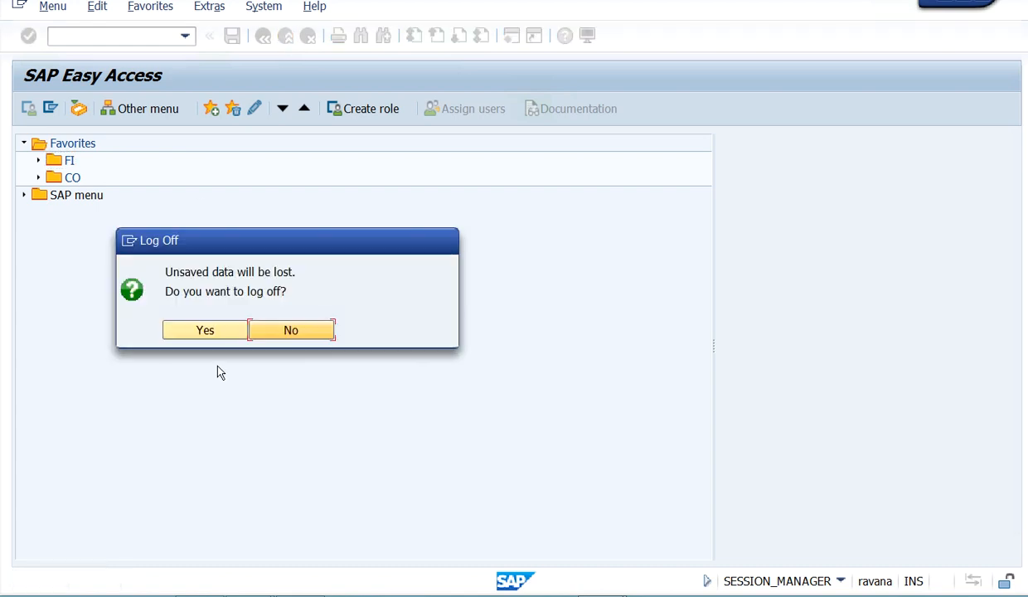
pyautogui.click(299, 335)
pyautogui.click(57, 33)
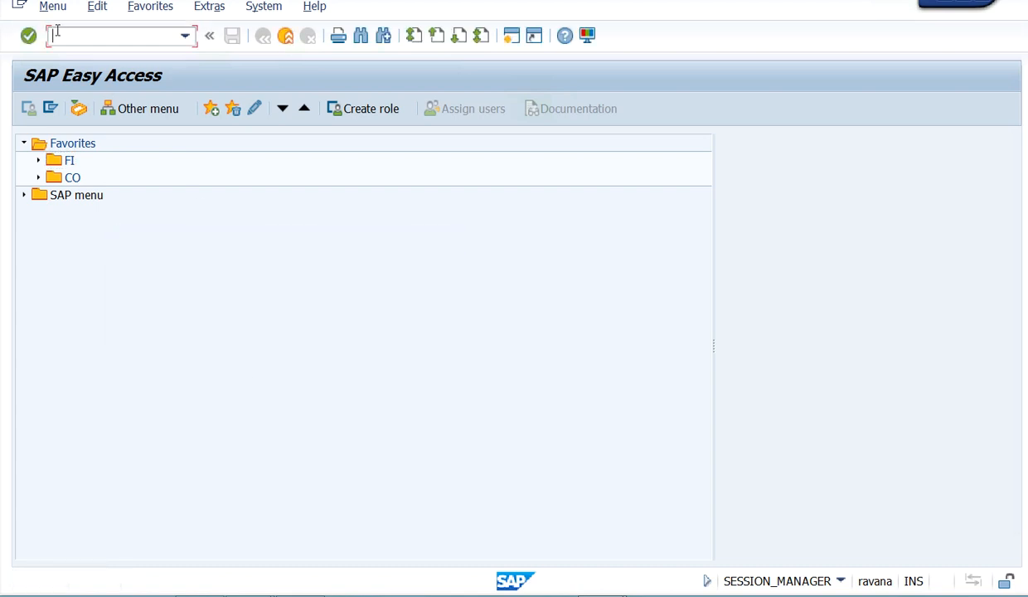
pyautogui.doubleClick(20, 7)
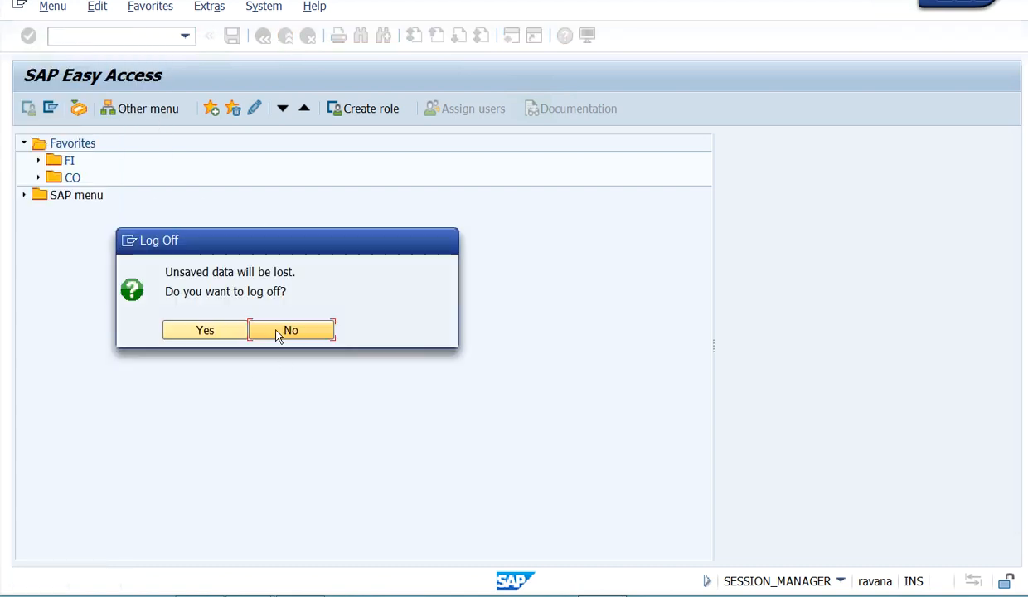
pyautogui.click(280, 335)
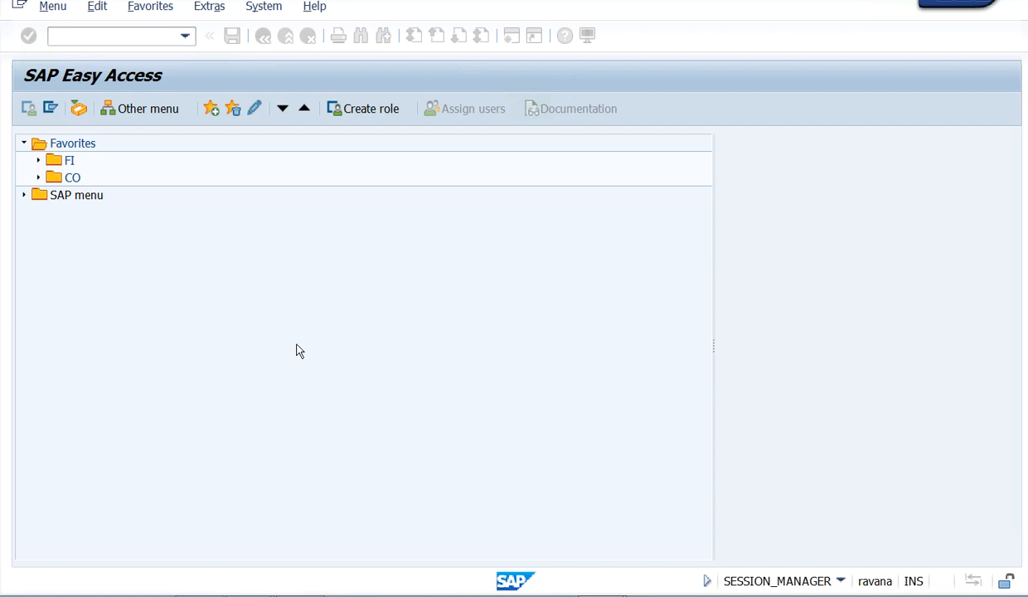
# - Expand the SAP menu and add a web address favorite with the text SAP and the address SAP.com
pyautogui.click(25, 196)
pyautogui.click(150, 10)
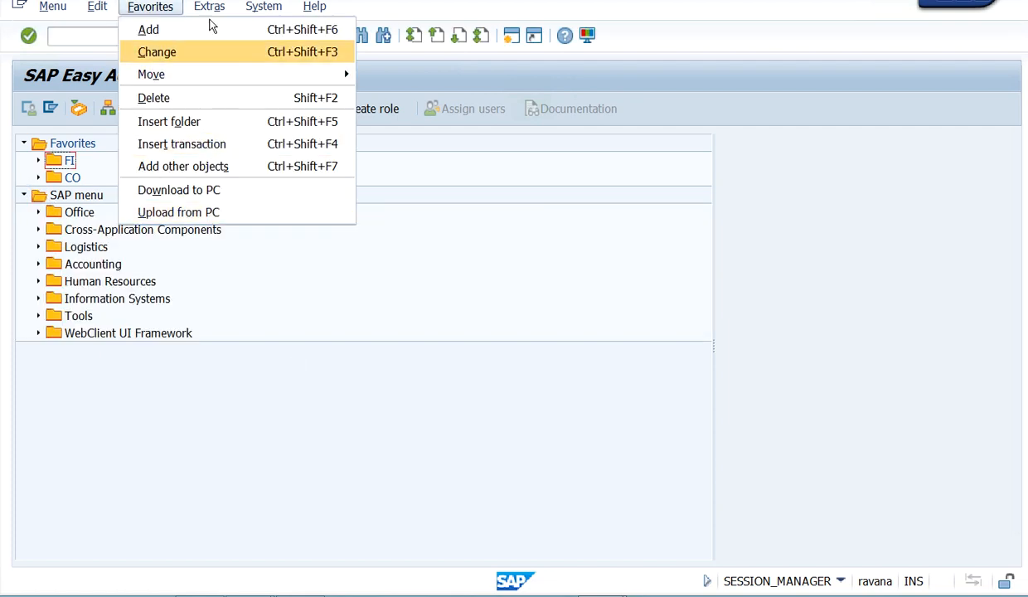
pyautogui.click(303, 260)
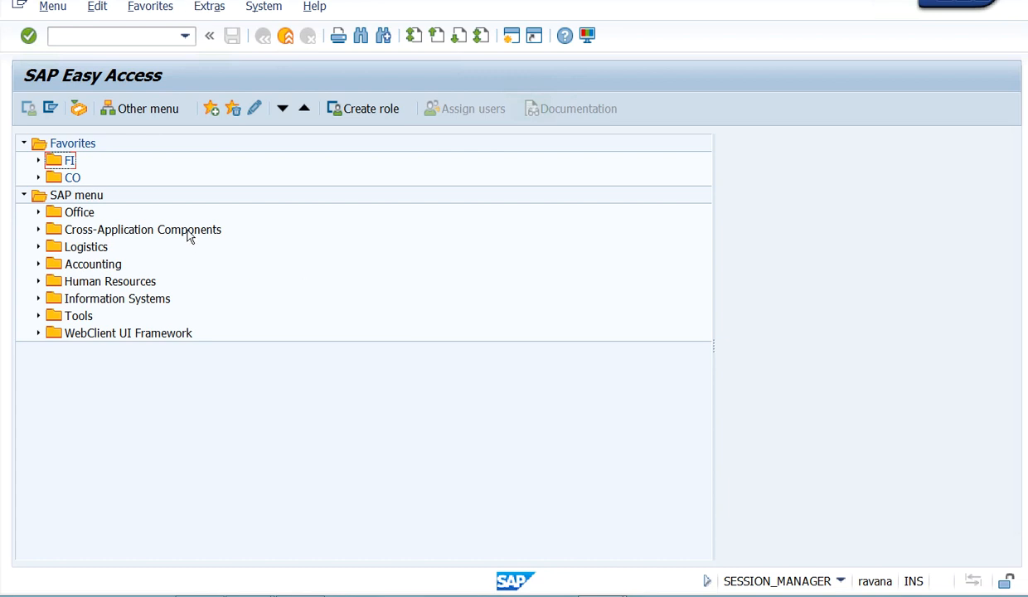
pyautogui.click(149, 6)
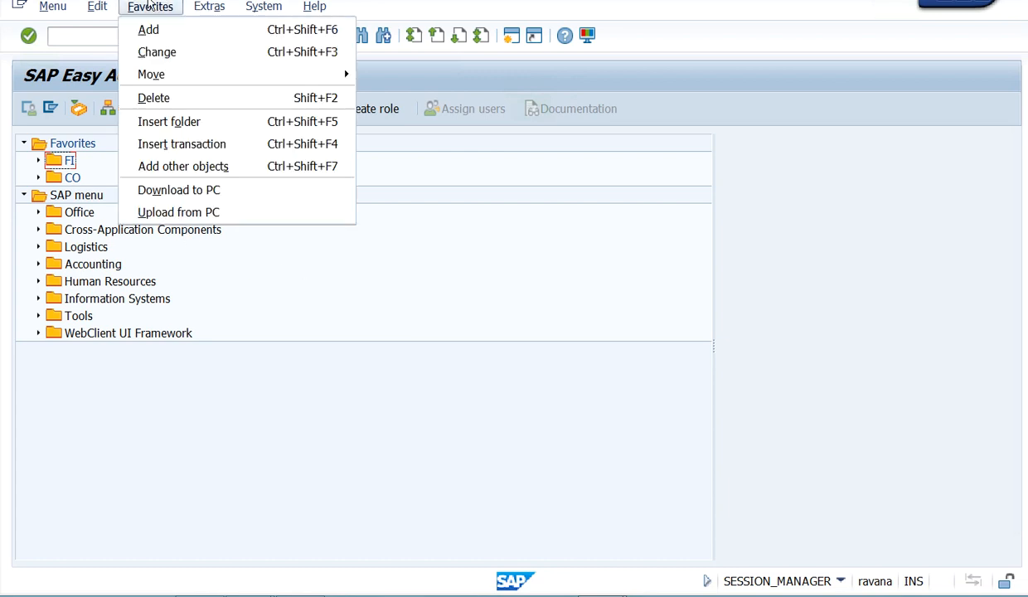
pyautogui.click(183, 166)
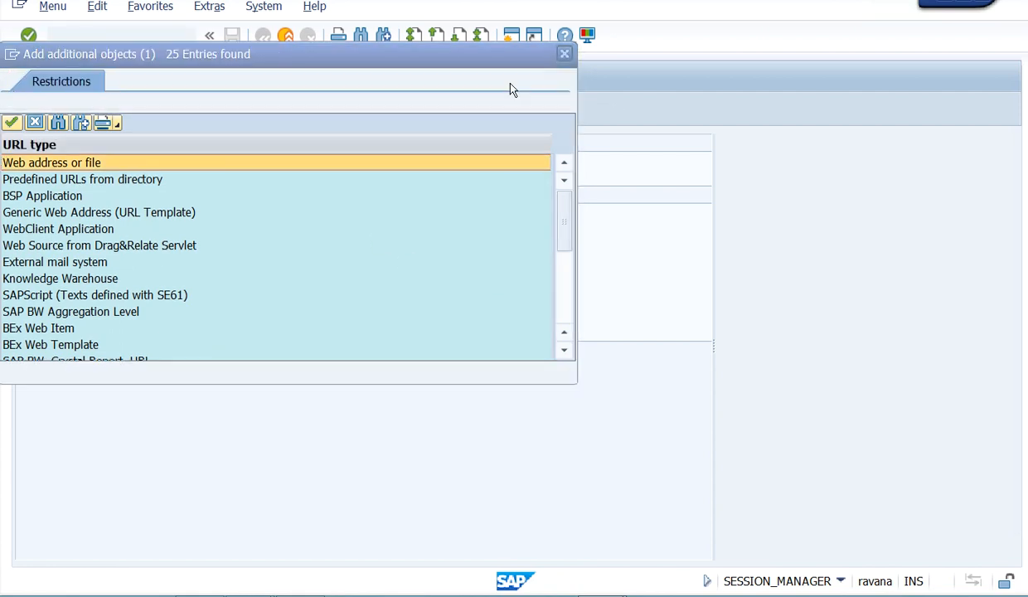
pyautogui.moveTo(393, 93); pyautogui.dragTo(568, 84)
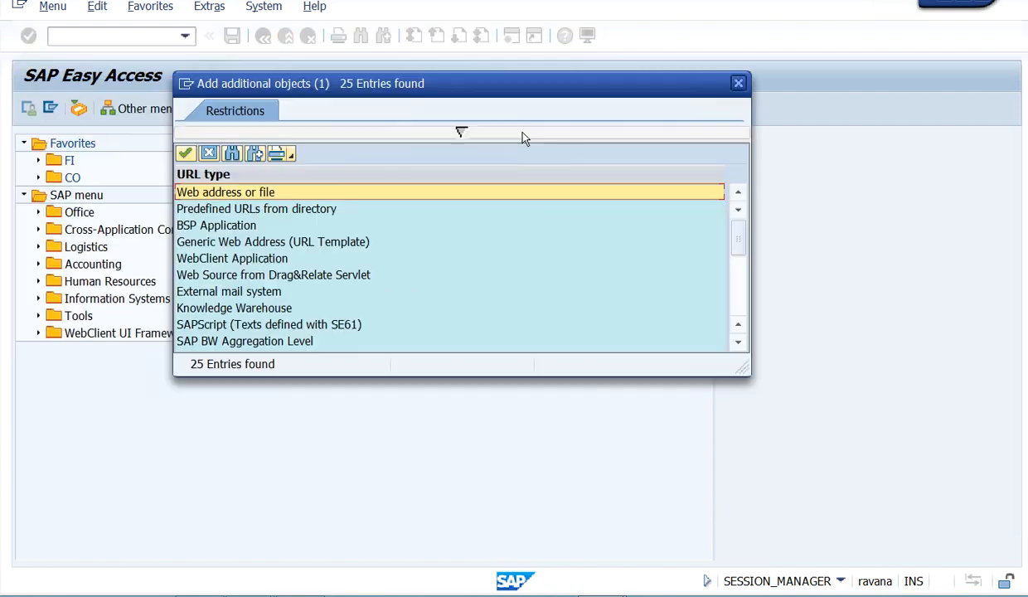
pyautogui.doubleClick(279, 192)
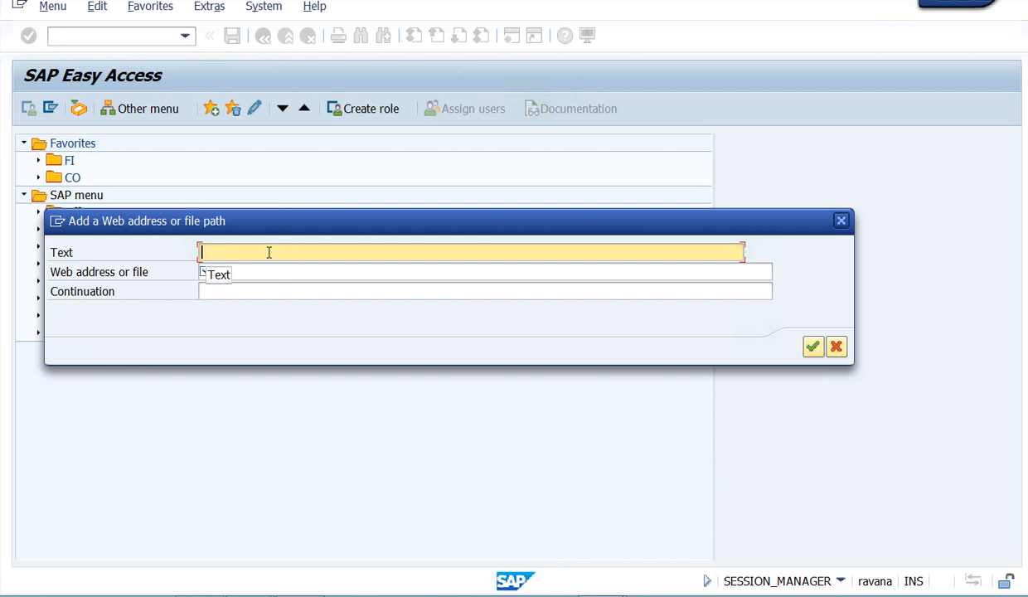
pyautogui.write('SAP')
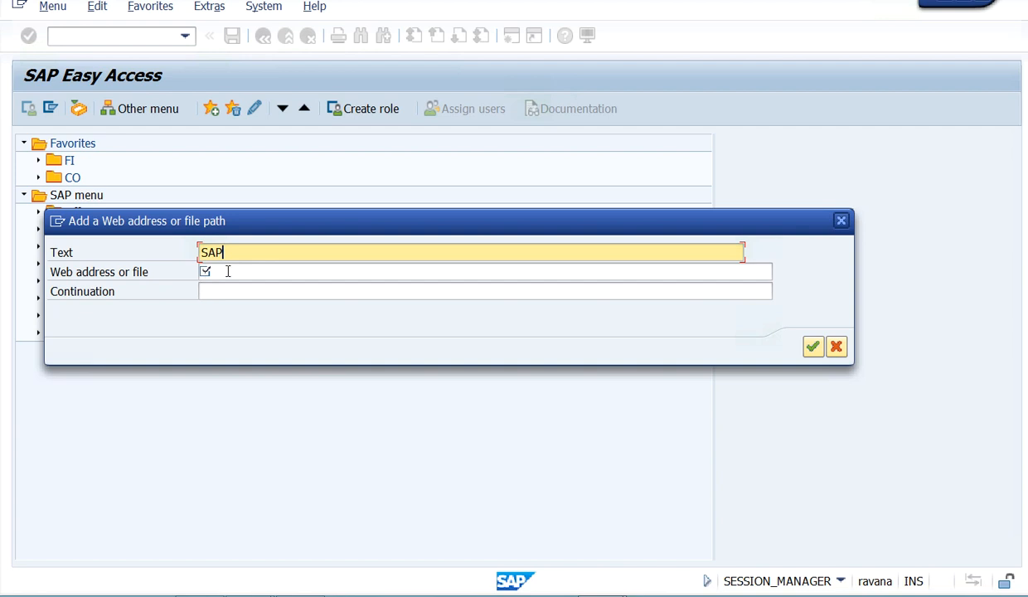
pyautogui.click(228, 271)
pyautogui.write('SAP.com')
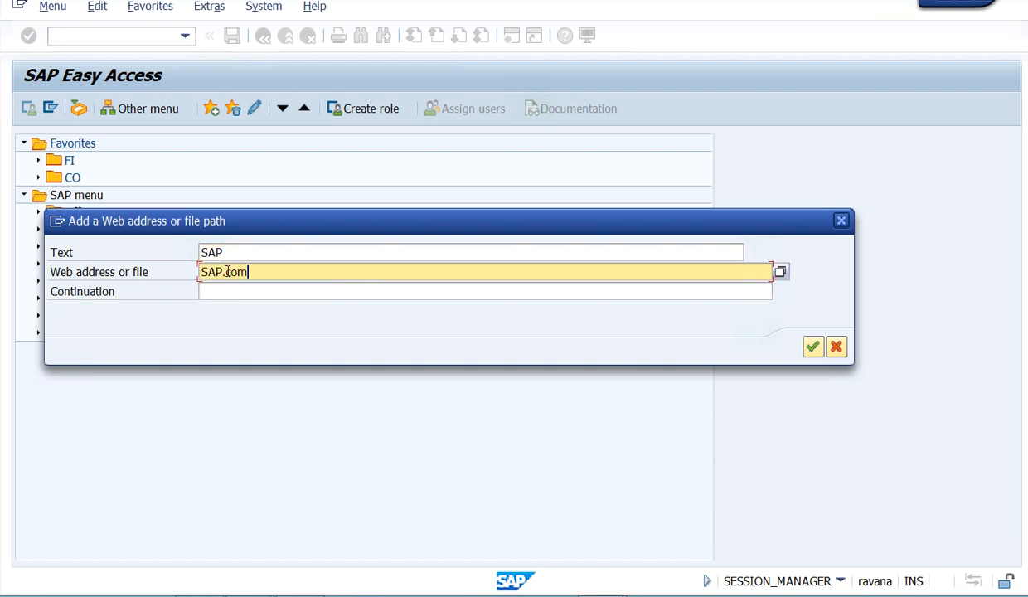
pyautogui.click(812, 347)
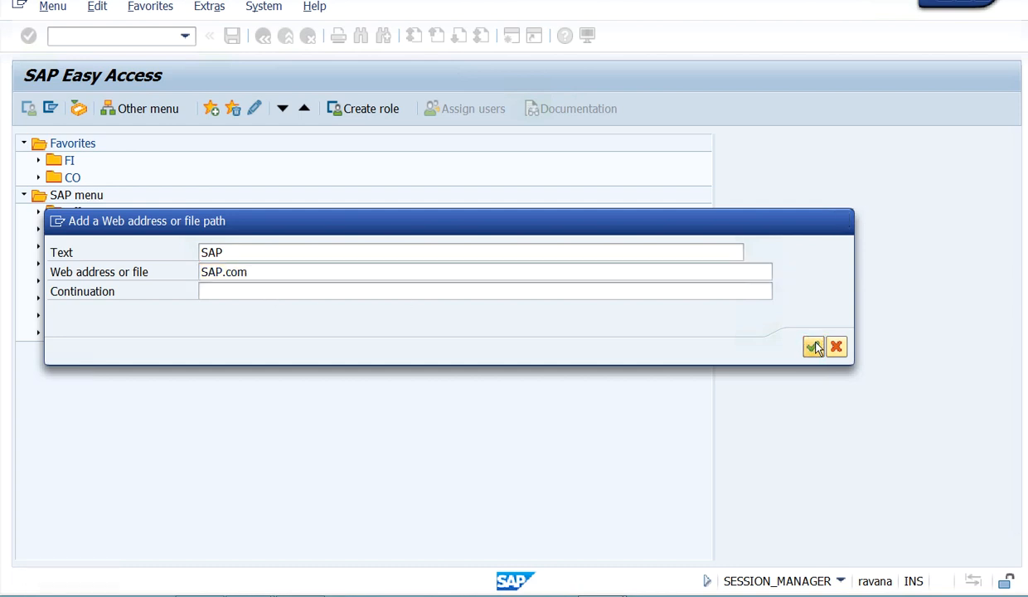
# - Open the form for adding a web address or file favorite, view its file browser, and close both without adding anything
pyautogui.click(209, 7)
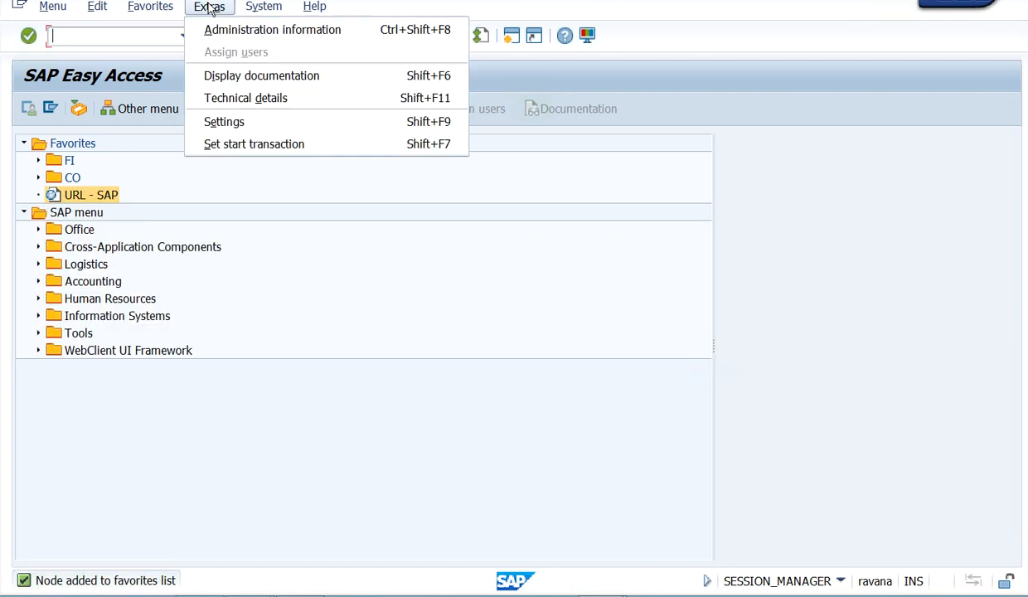
pyautogui.click(320, 303)
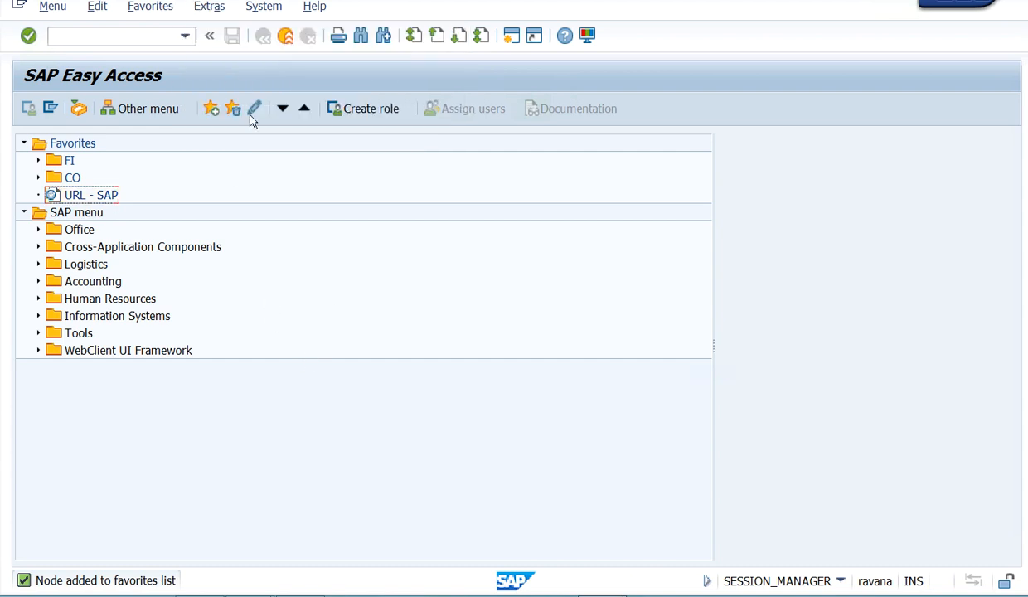
pyautogui.click(212, 8)
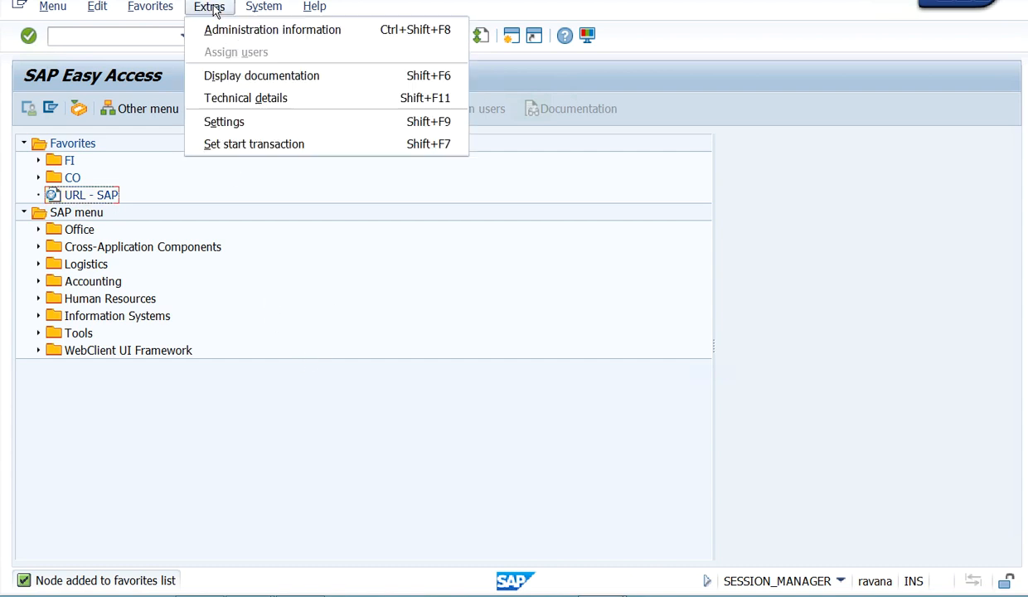
pyautogui.moveTo(157, 10)
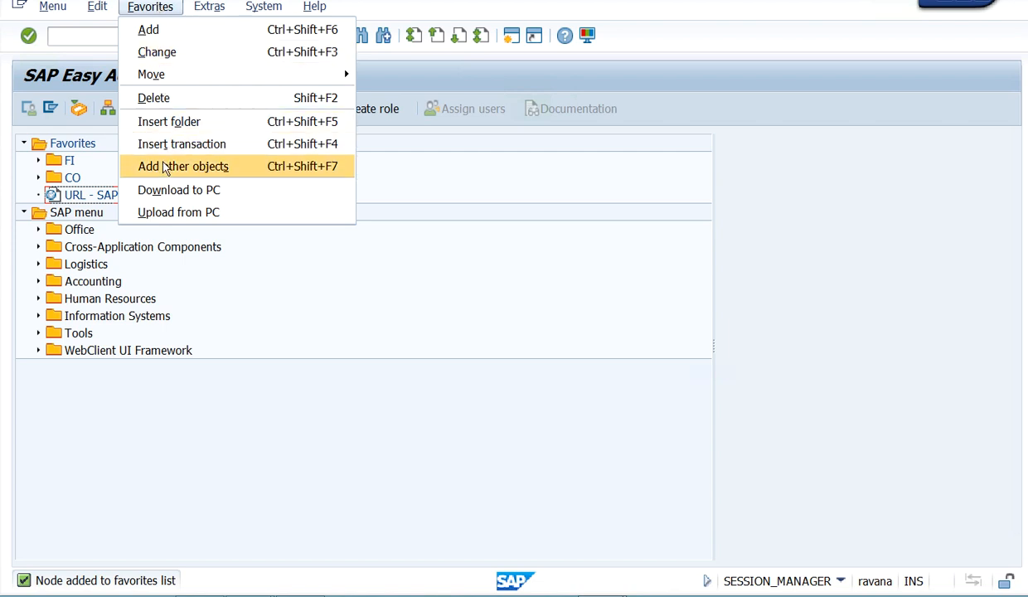
pyautogui.click(245, 171)
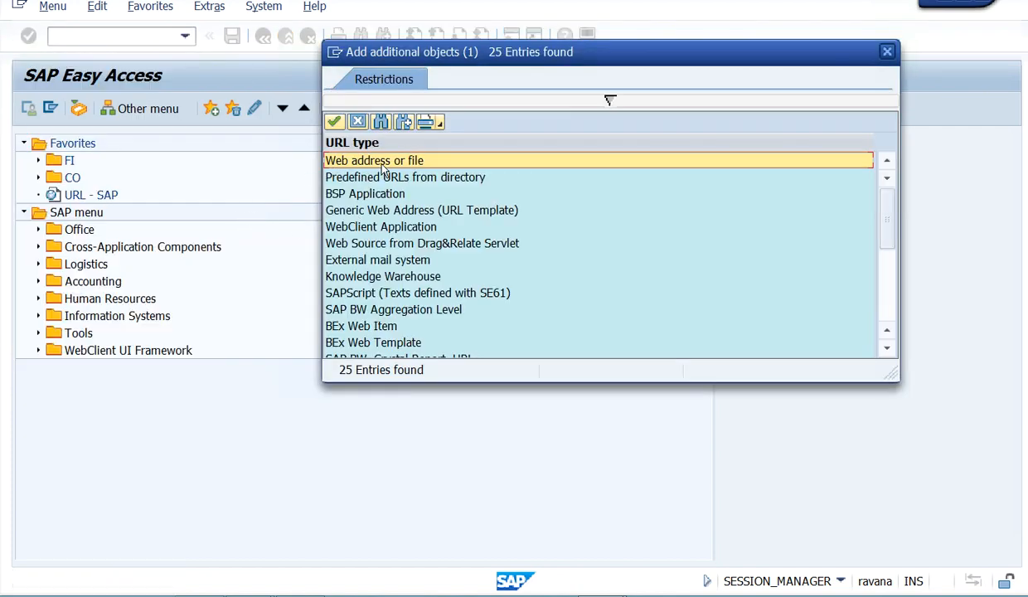
pyautogui.doubleClick(384, 162)
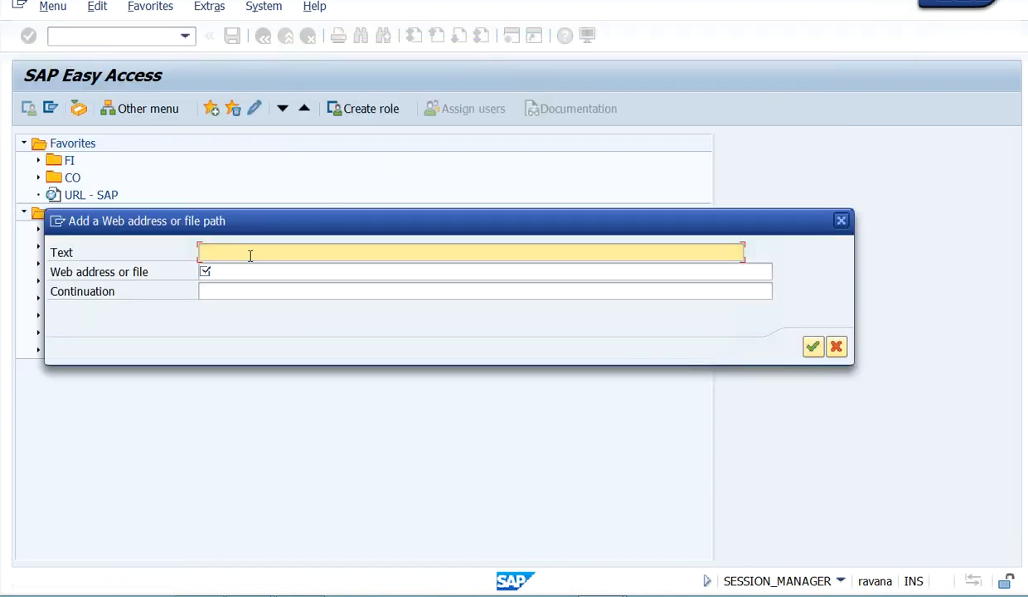
pyautogui.click(257, 275)
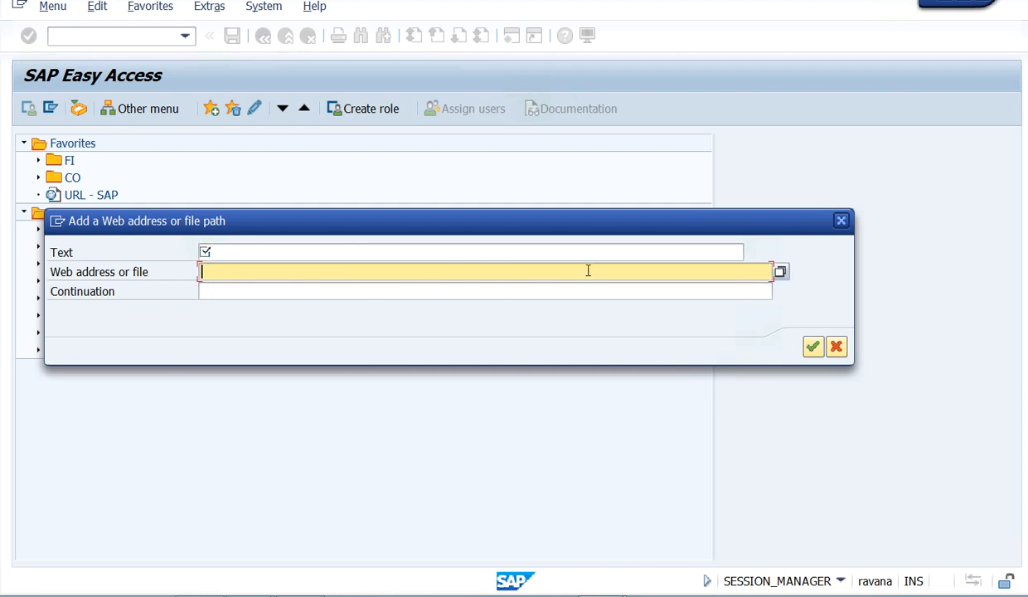
pyautogui.click(780, 273)
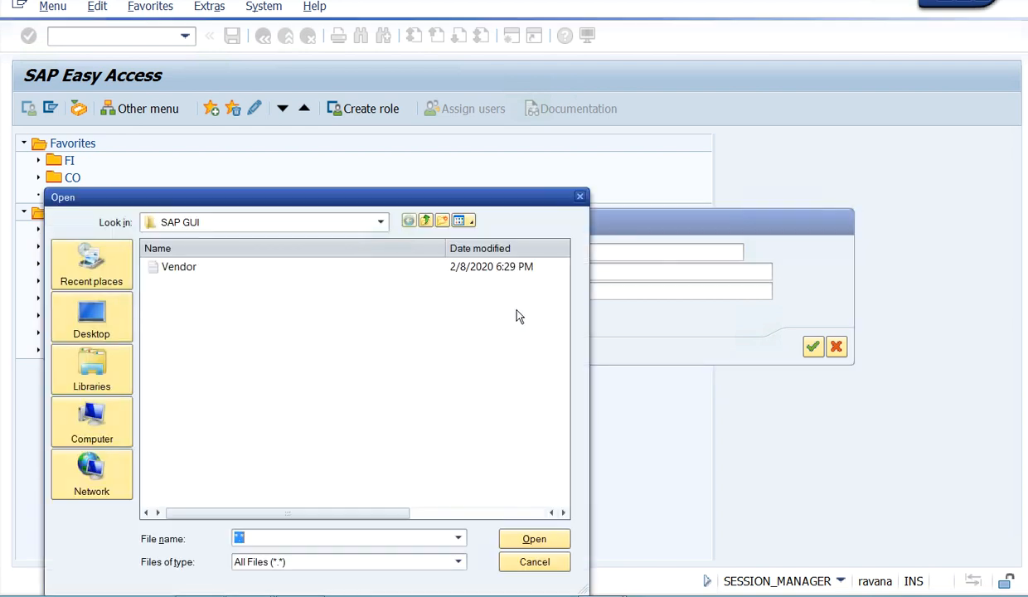
pyautogui.click(579, 197)
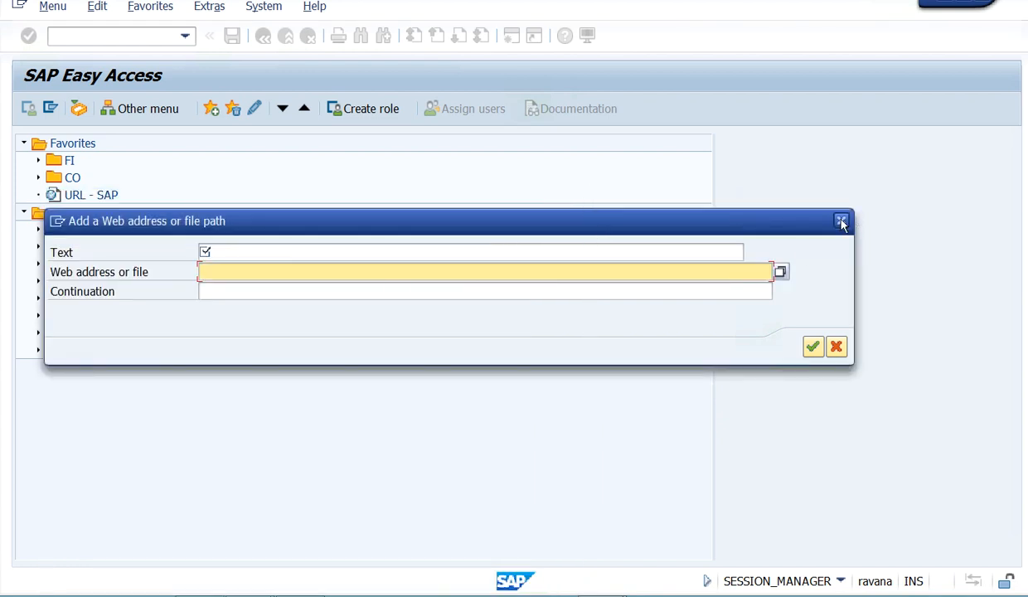
pyautogui.click(840, 221)
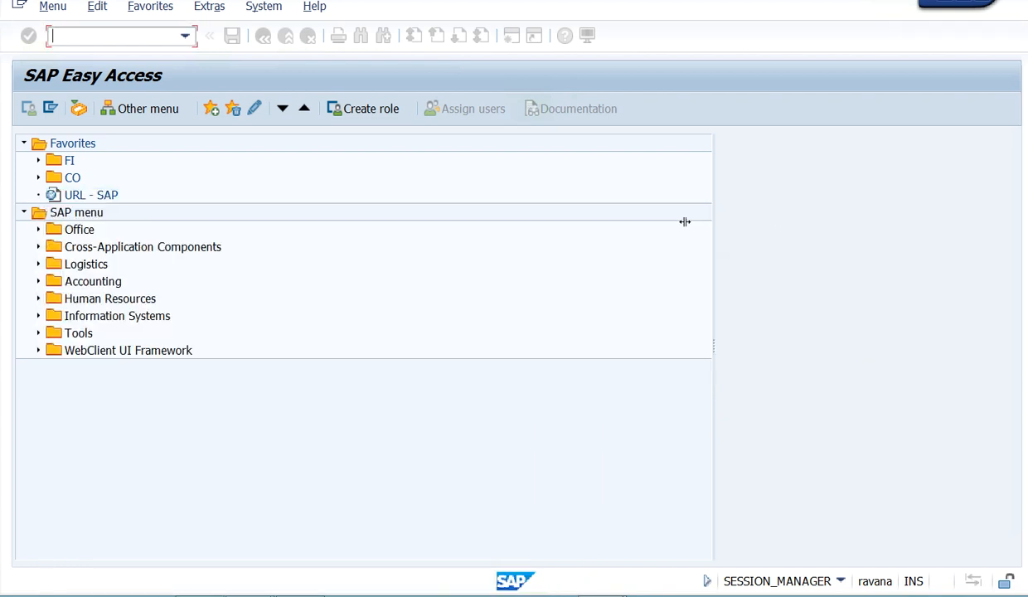
# - Launch the URL - SAP favorite, allow access to the website, close its browser page, and return to the maximized SAP Easy Access window
pyautogui.click(93, 198)
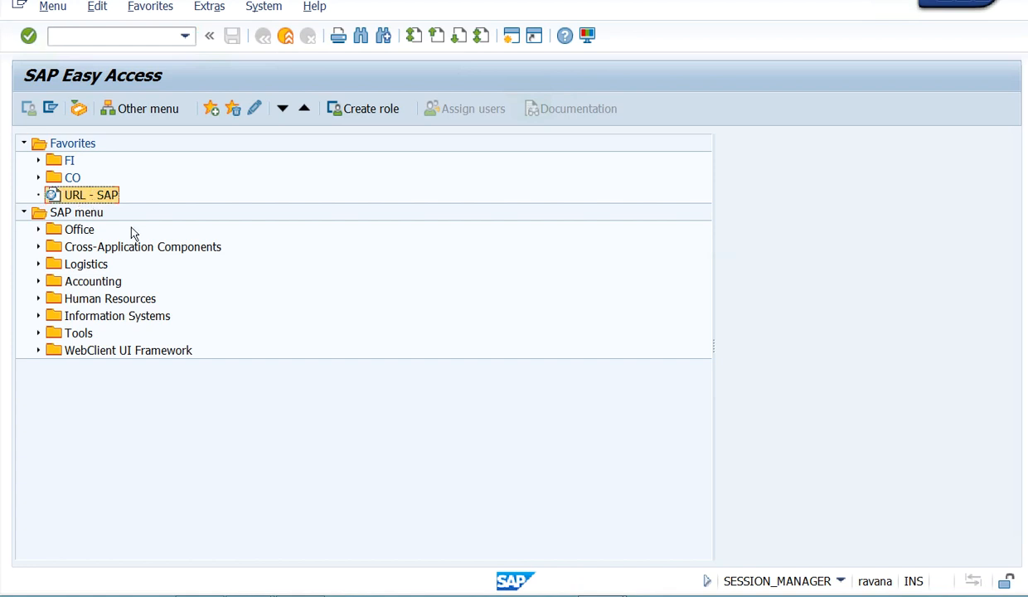
pyautogui.doubleClick(79, 195)
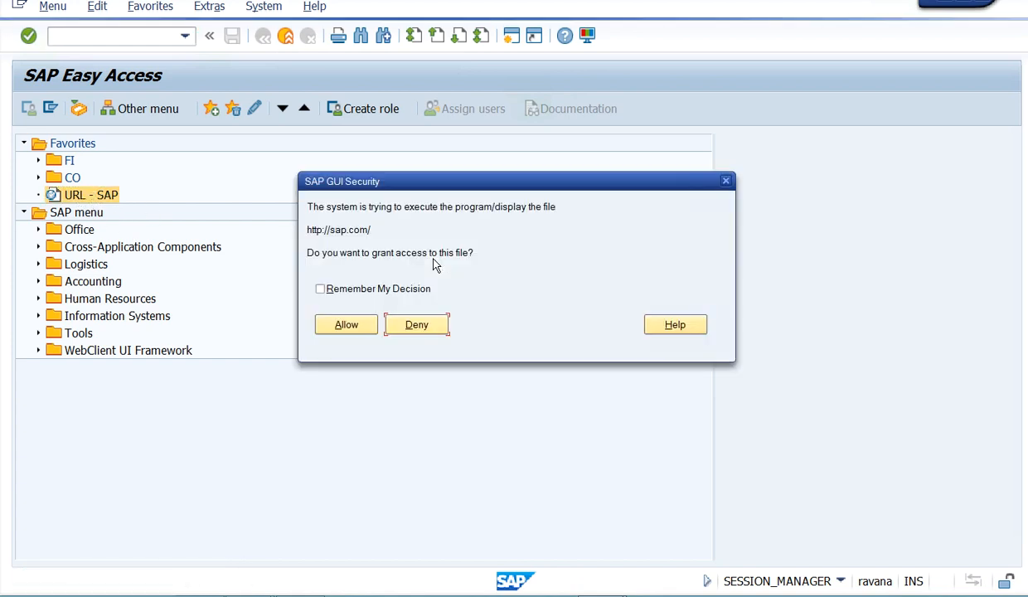
pyautogui.click(347, 325)
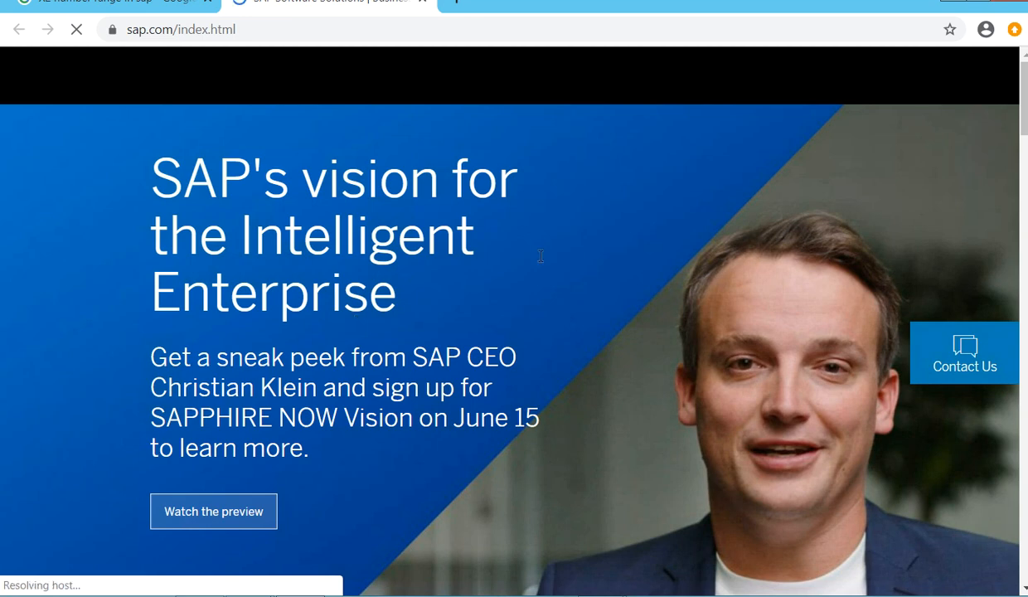
pyautogui.click(423, 3)
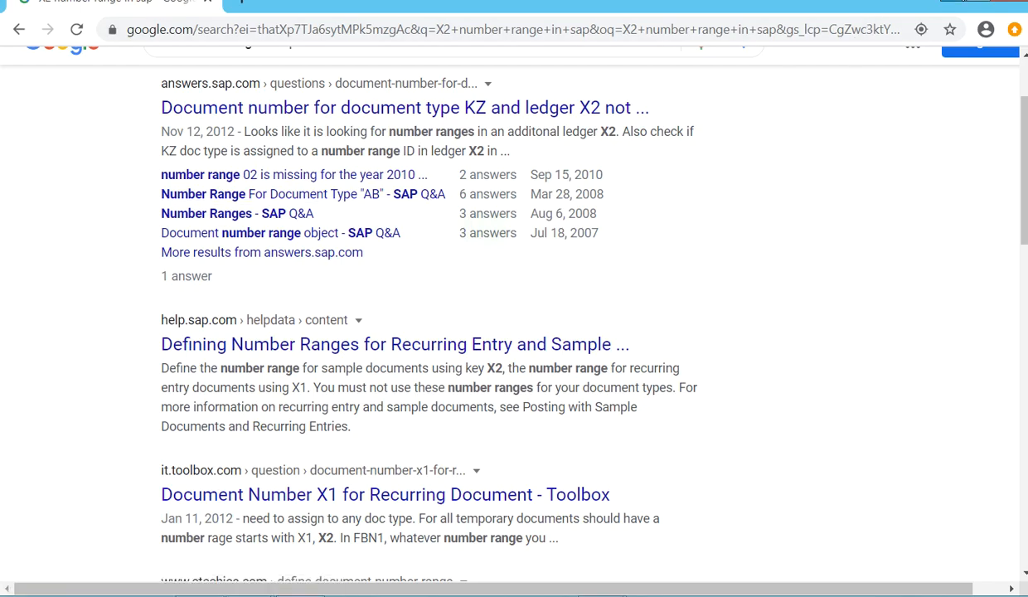
pyautogui.click(951, 1)
pyautogui.click(944, 1)
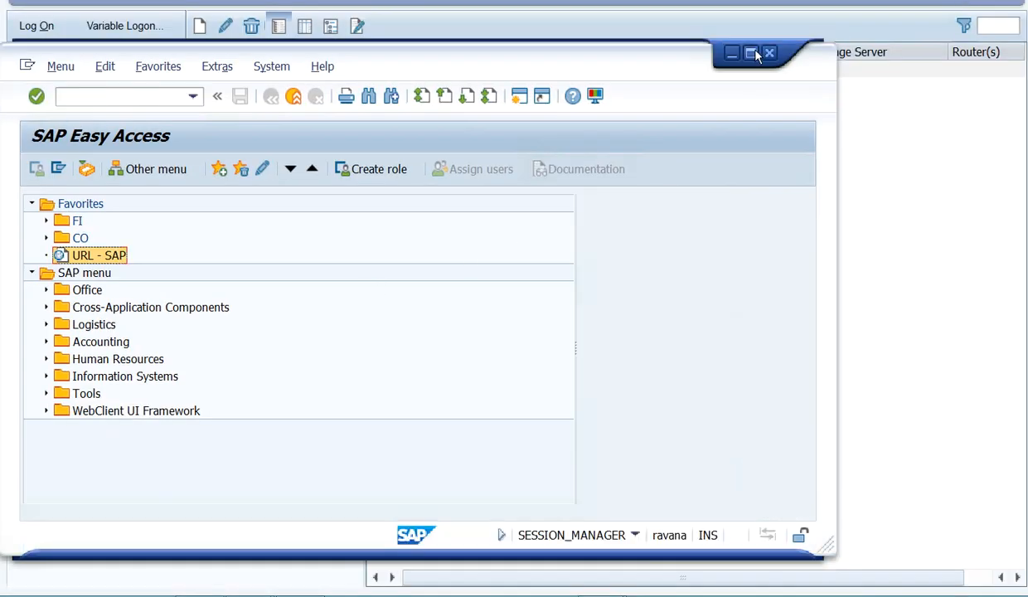
pyautogui.click(754, 54)
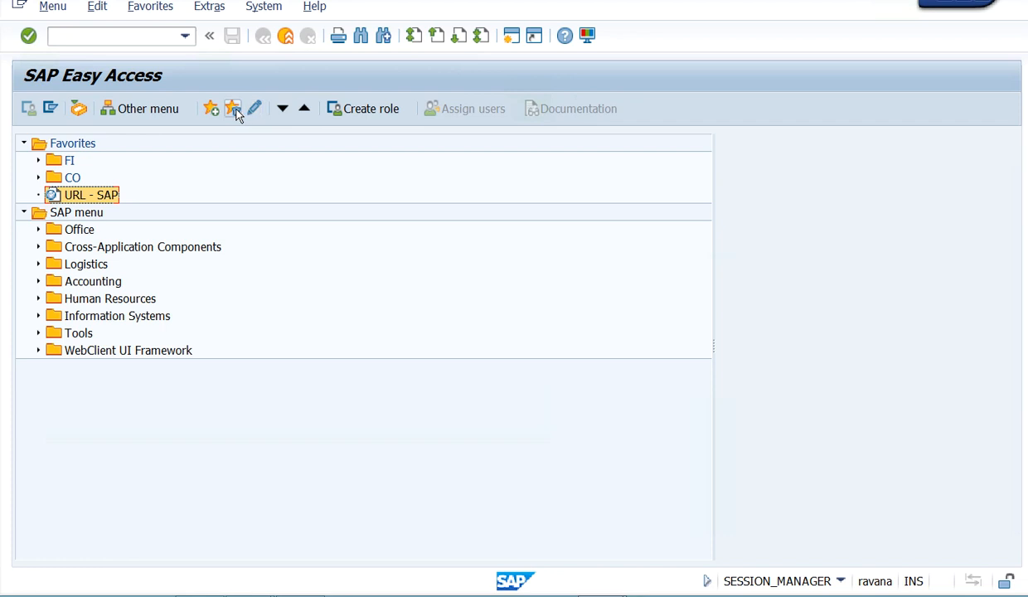
pyautogui.click(226, 177)
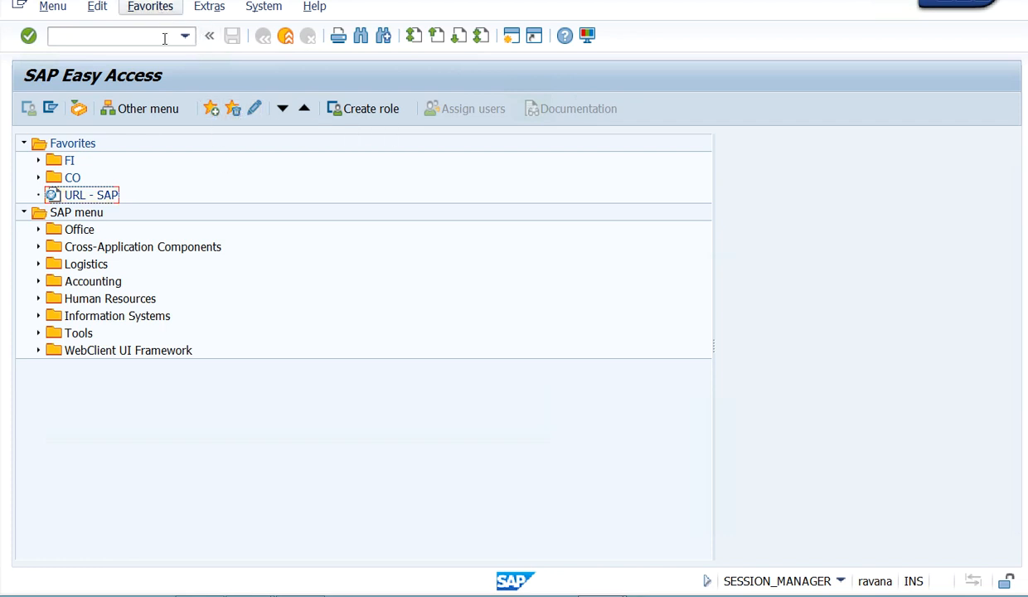
pyautogui.rightClick(95, 194)
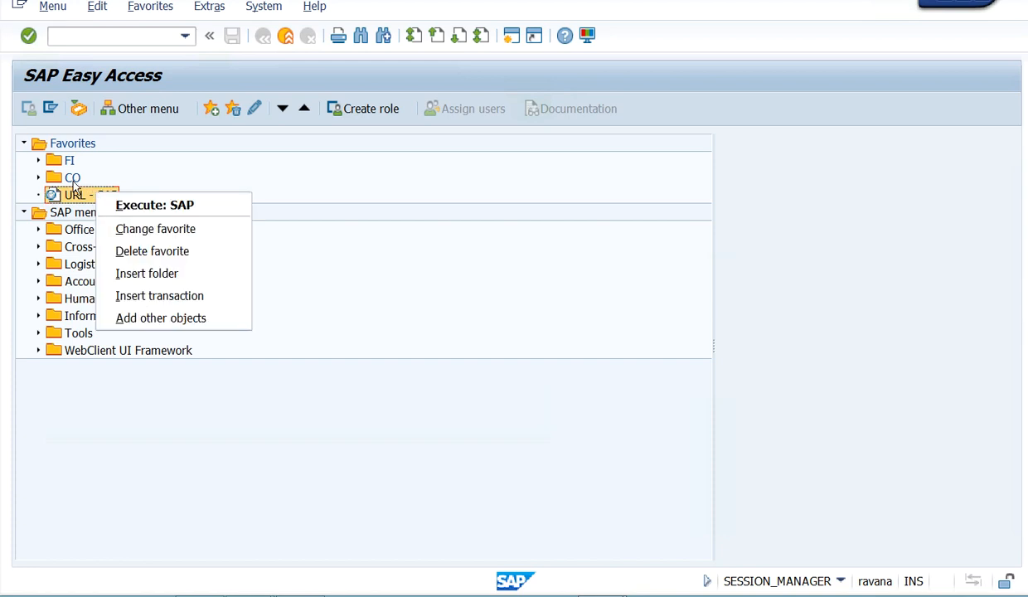
pyautogui.click(72, 178)
pyautogui.rightClick(72, 178)
pyautogui.click(152, 9)
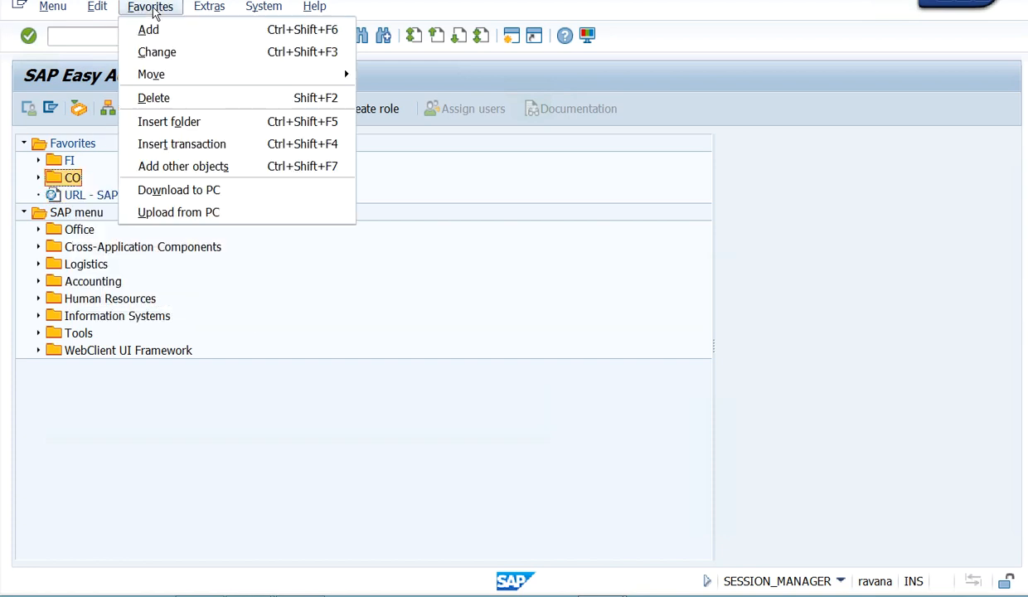
pyautogui.click(393, 316)
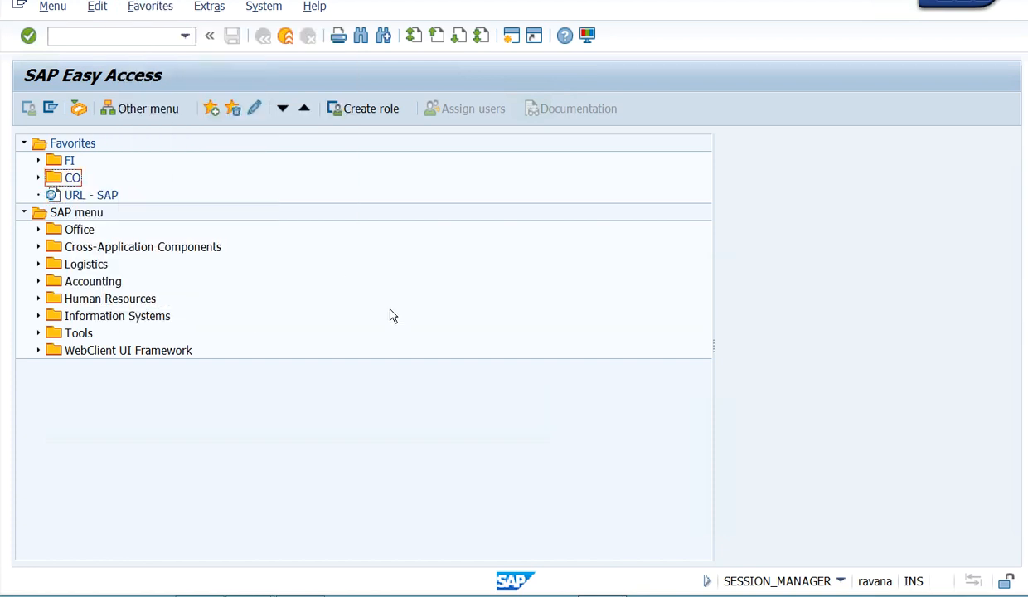
# - Add FB50 - Enter G/L Account Document from the General Ledger's Document Entry folder under Financial Accounting to the favorites
pyautogui.click(213, 113)
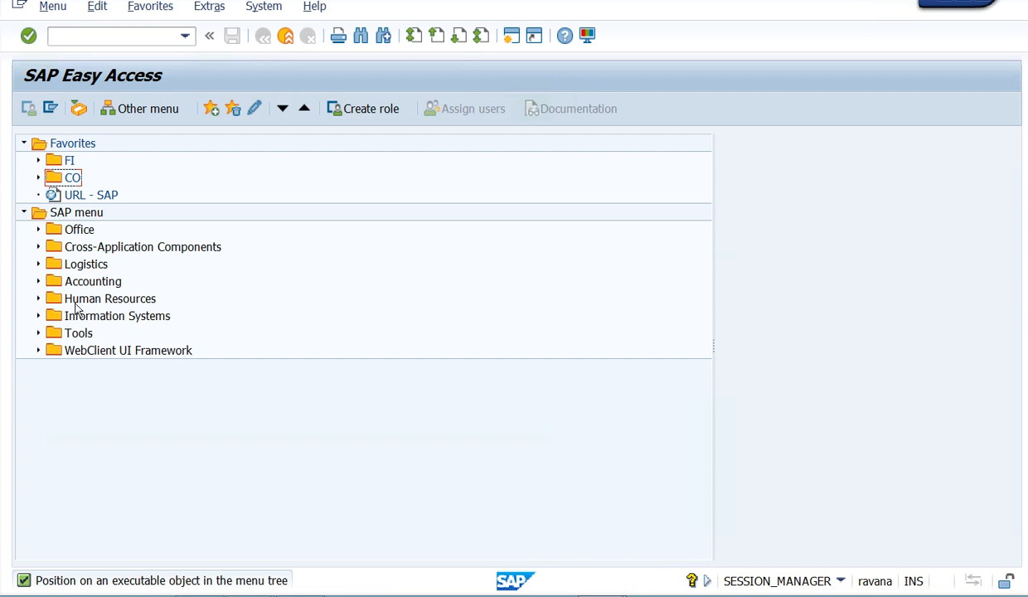
pyautogui.click(38, 282)
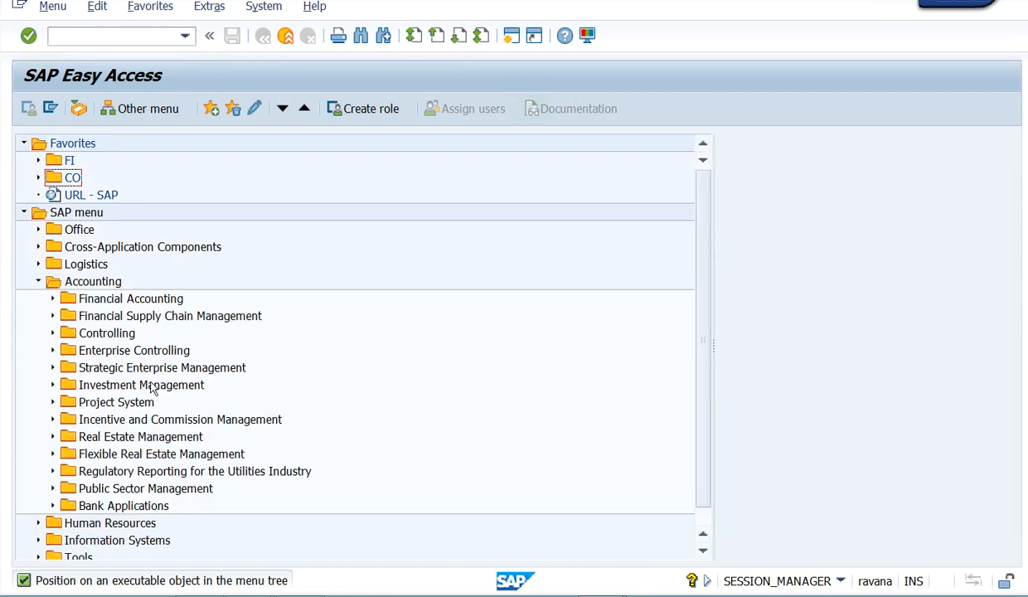
pyautogui.click(52, 298)
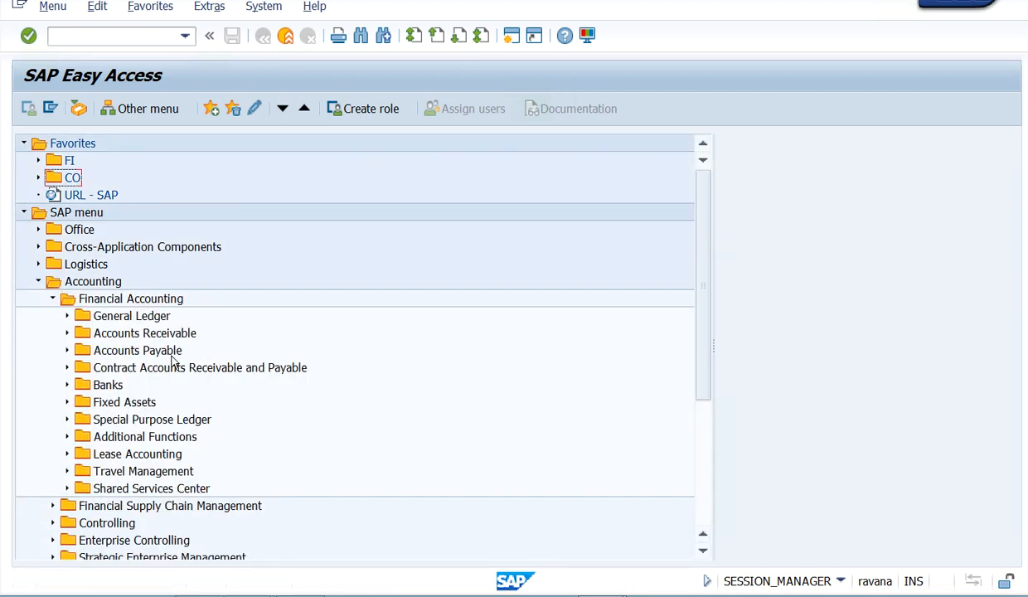
pyautogui.click(68, 317)
pyautogui.click(81, 332)
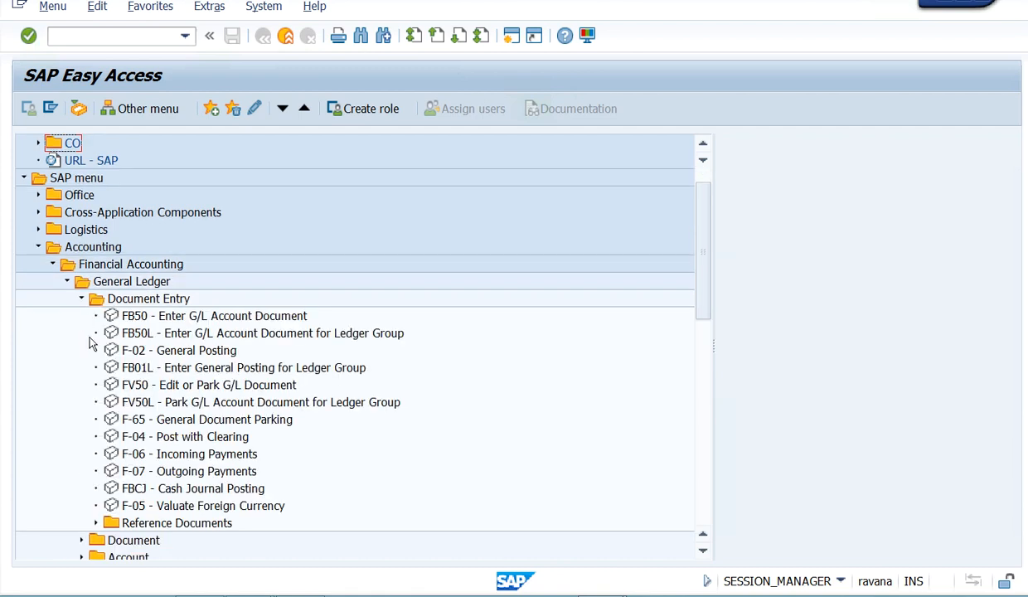
pyautogui.click(139, 316)
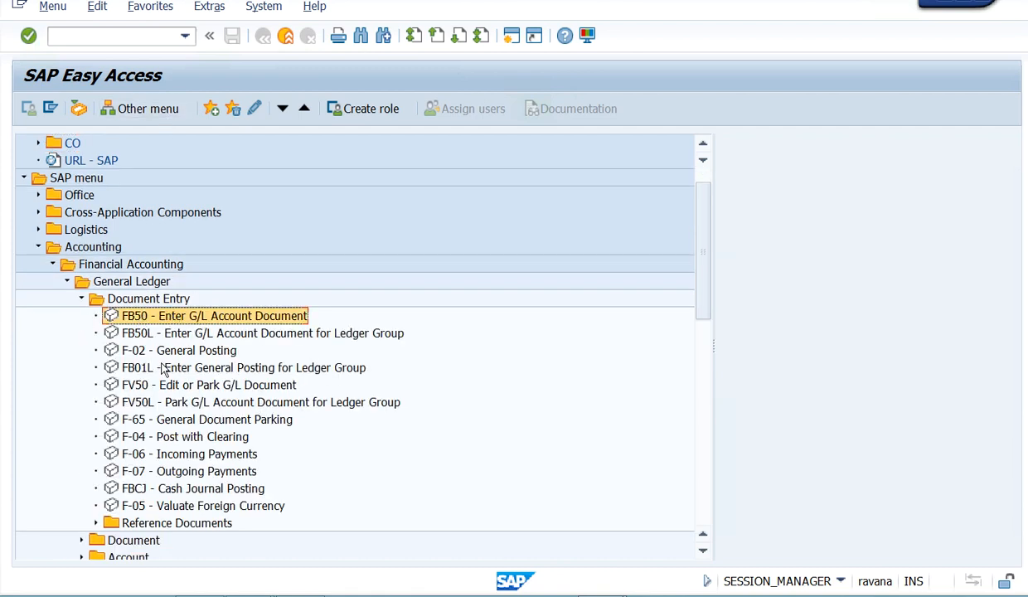
pyautogui.click(211, 109)
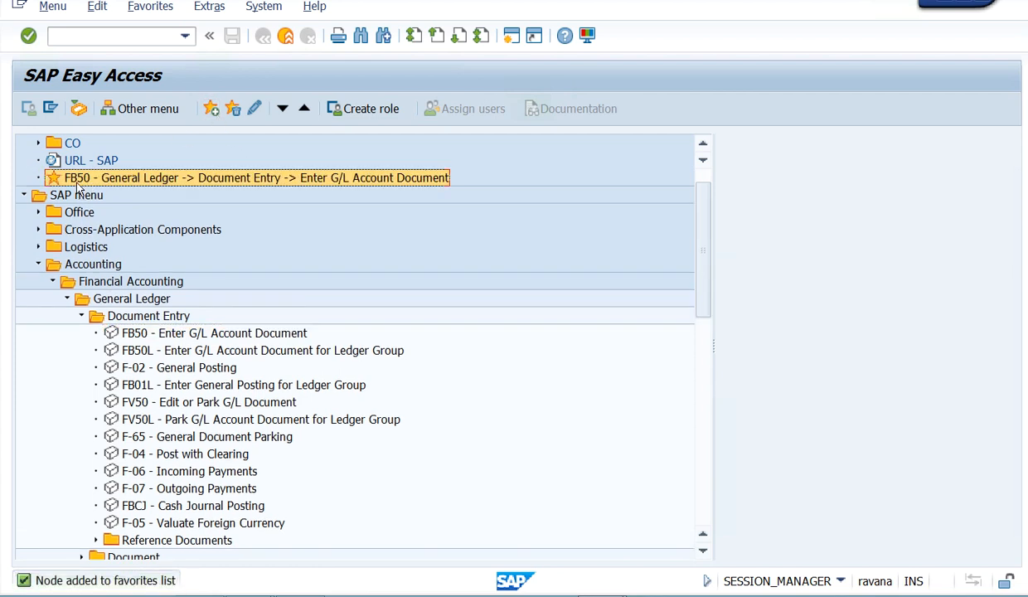
# - Move the new FB50 favorite into the FI folder
pyautogui.scroll(1, 230, 317)
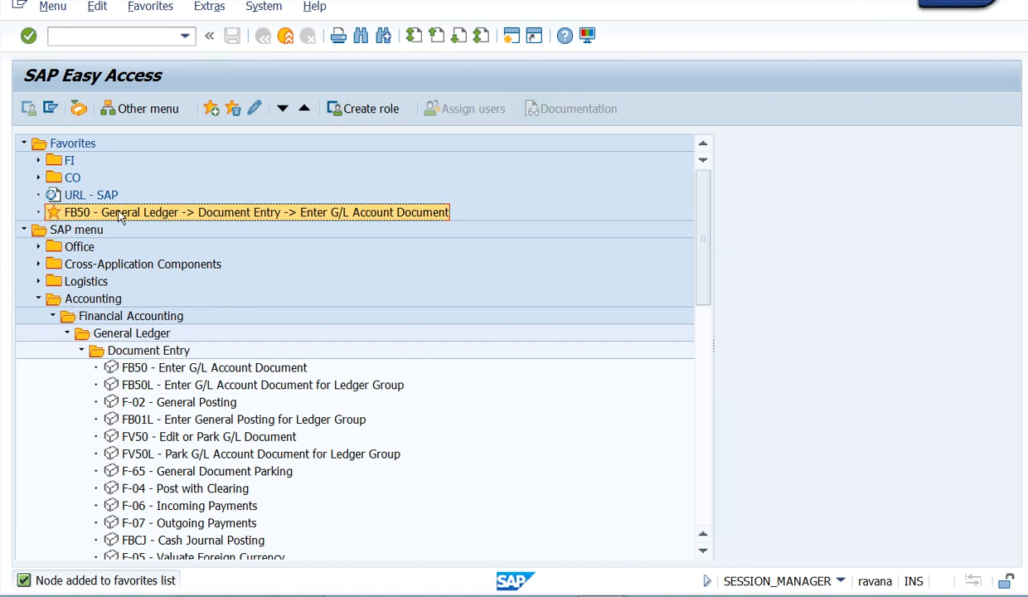
pyautogui.moveTo(121, 215); pyautogui.dragTo(84, 157)
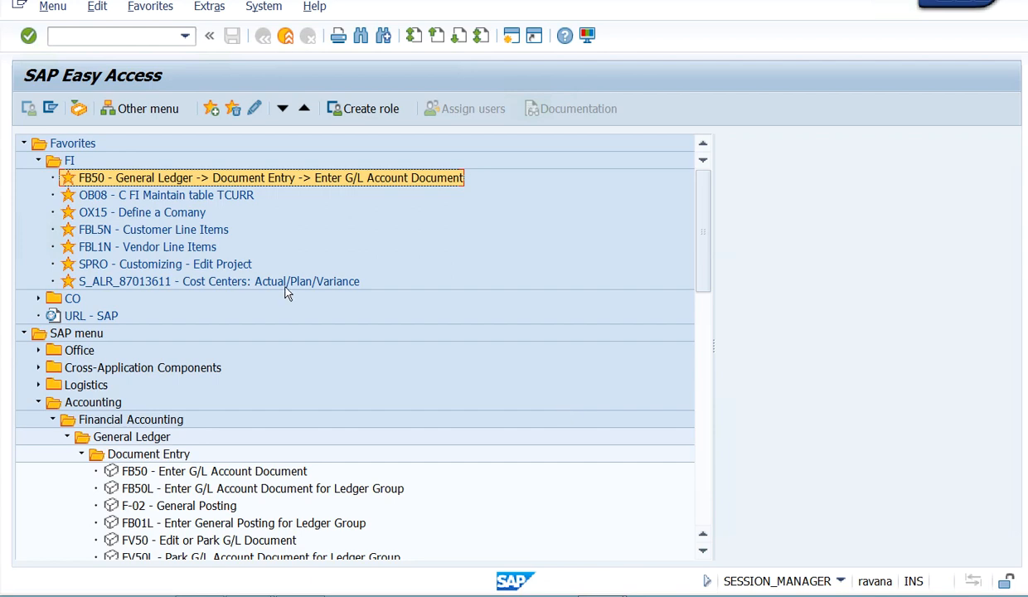
pyautogui.click(119, 195)
# - Collapse the Financial Accounting and Accounting folders in the SAP menu, and collapse the Favorites folder
pyautogui.scroll(-2, 212, 468)
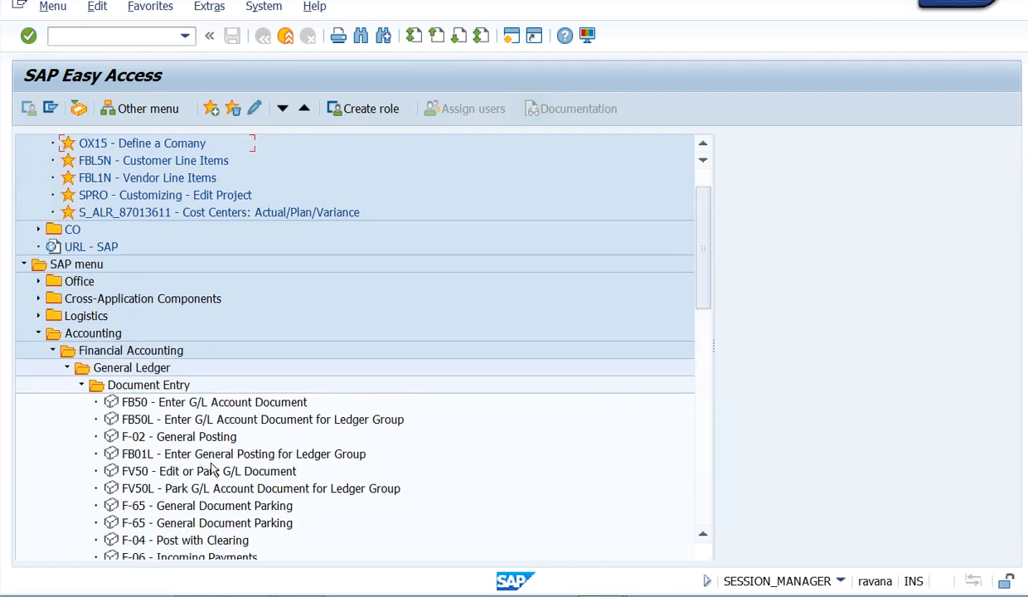
pyautogui.scroll(-2, 212, 468)
pyautogui.click(133, 434)
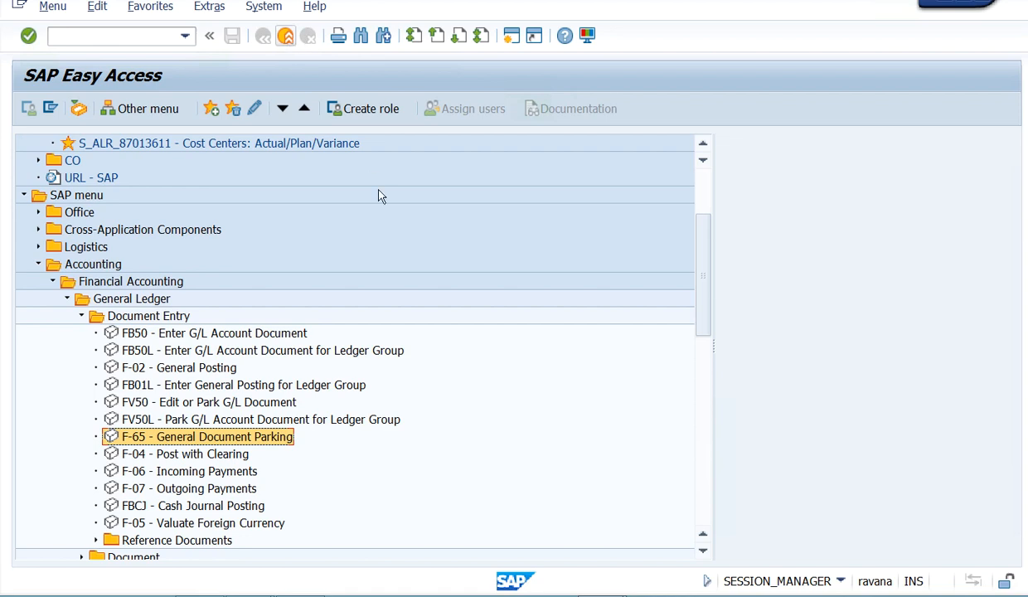
pyautogui.click(52, 281)
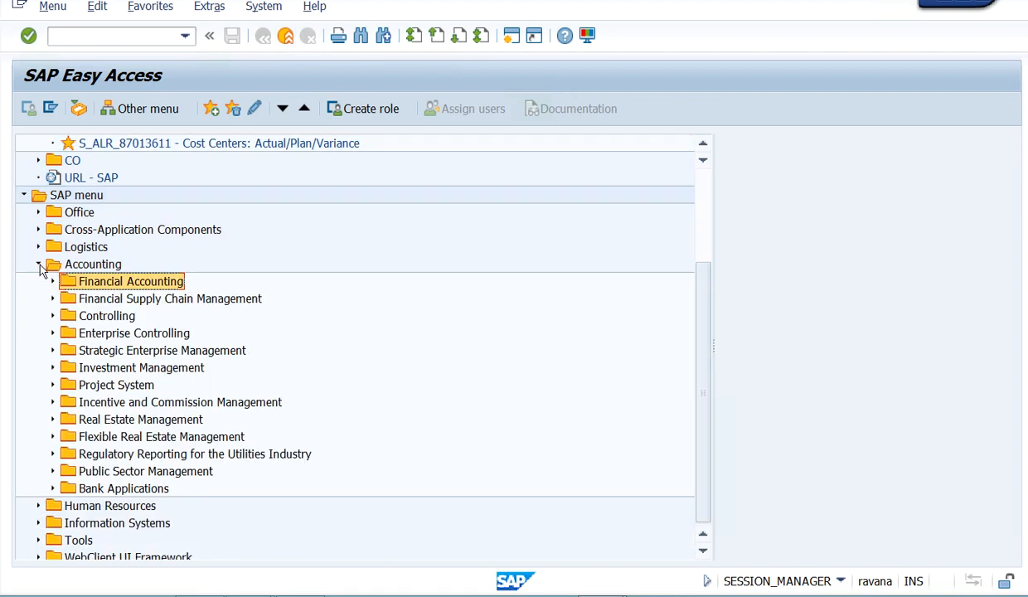
pyautogui.click(38, 265)
pyautogui.click(25, 144)
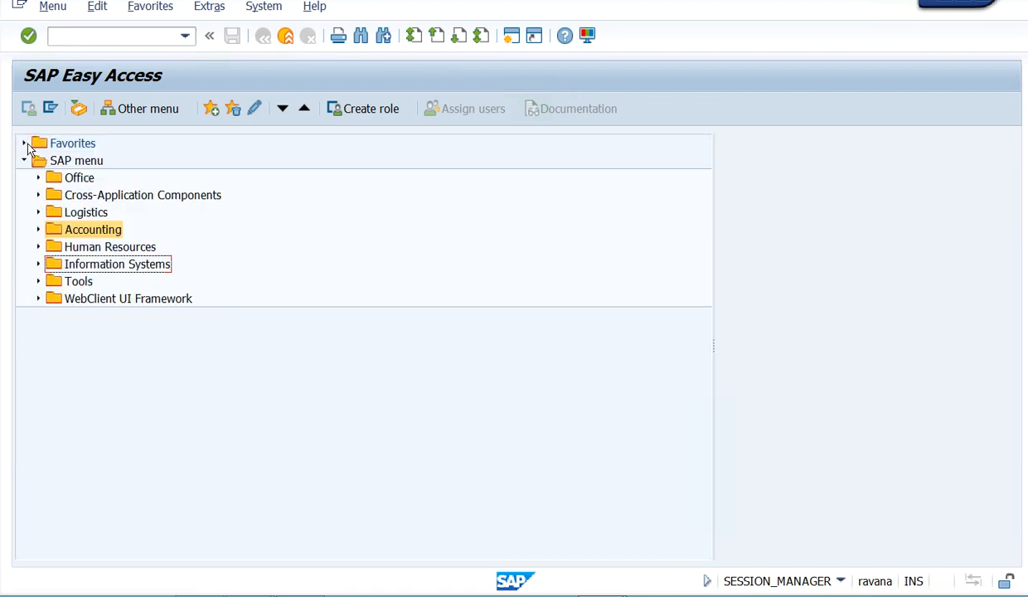
# - Run transaction SPRO and display the SAP Reference IMG
pyautogui.click(148, 34)
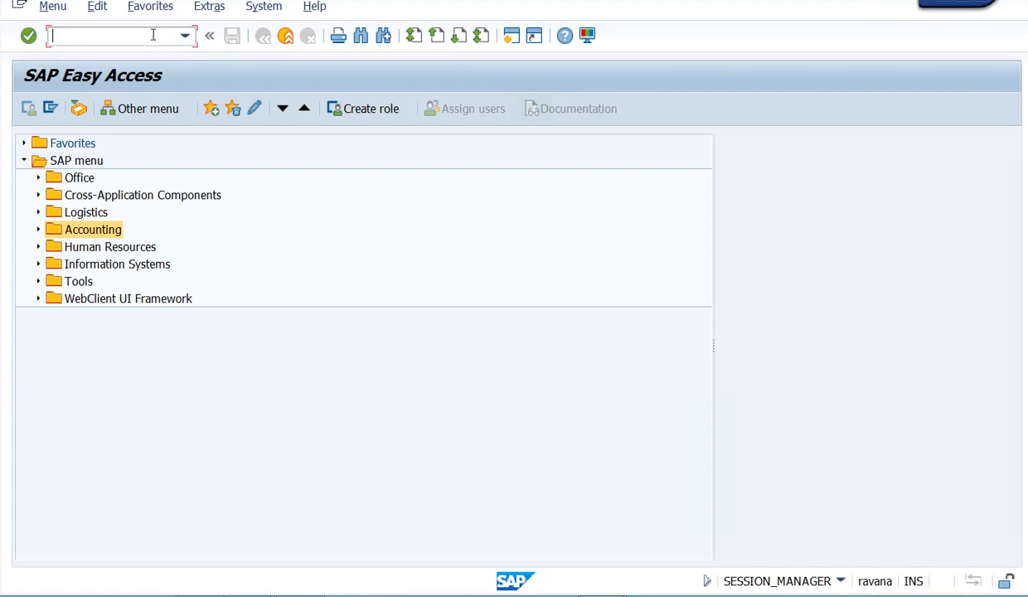
pyautogui.write('spro')
pyautogui.press('Return')
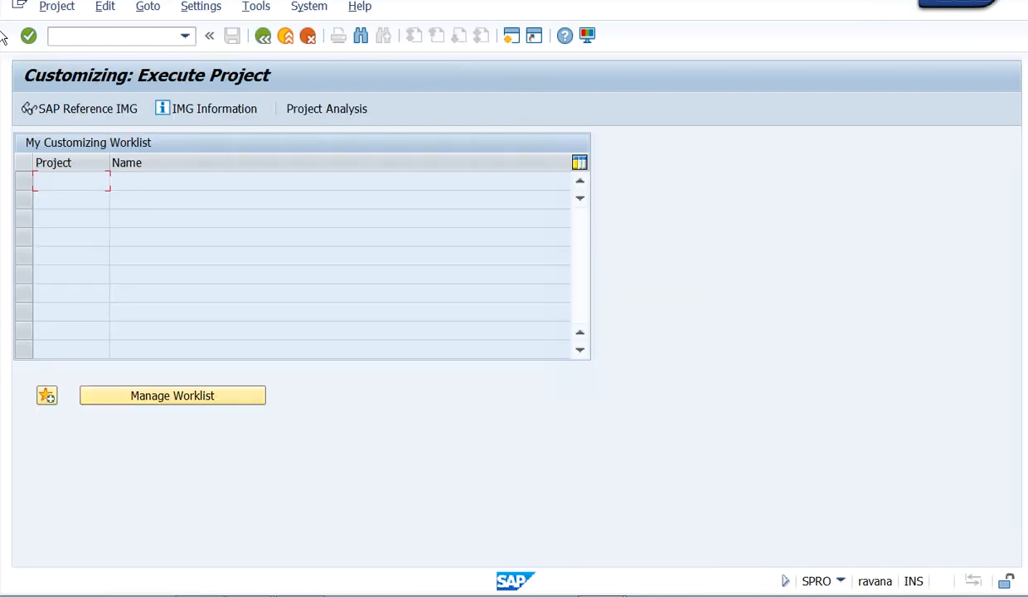
pyautogui.click(87, 109)
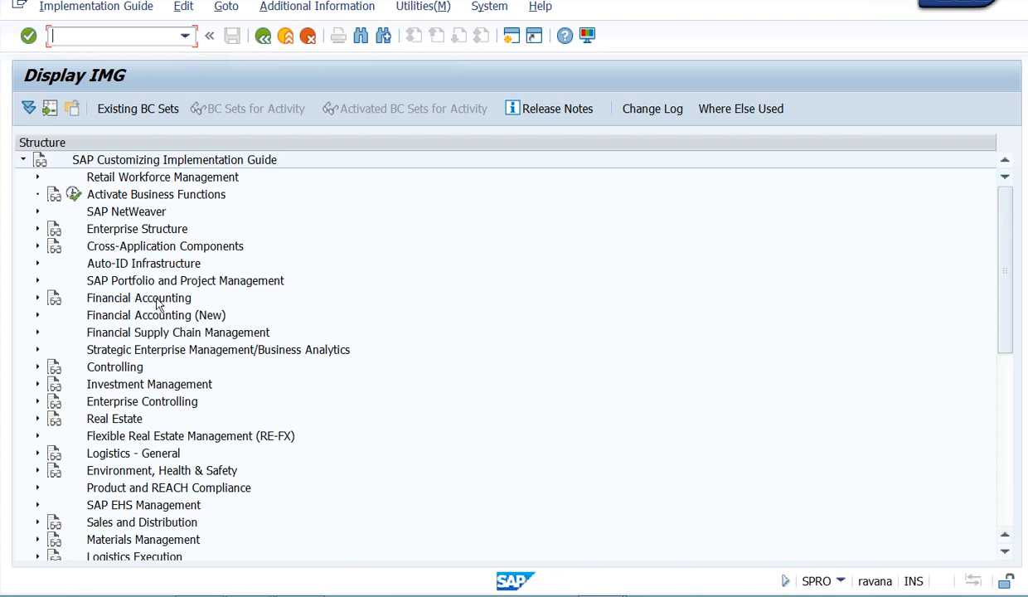
# - Examine the subnodes of Financial Accounting and Enterprise Structure in the Implementation Guide, collapsing both nodes after viewing
pyautogui.click(37, 299)
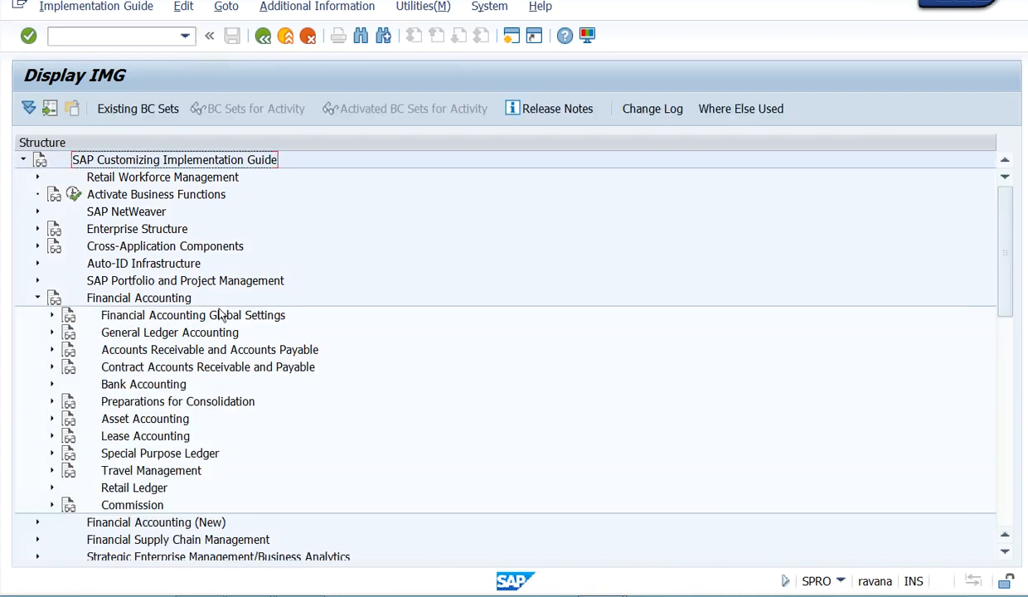
pyautogui.click(51, 316)
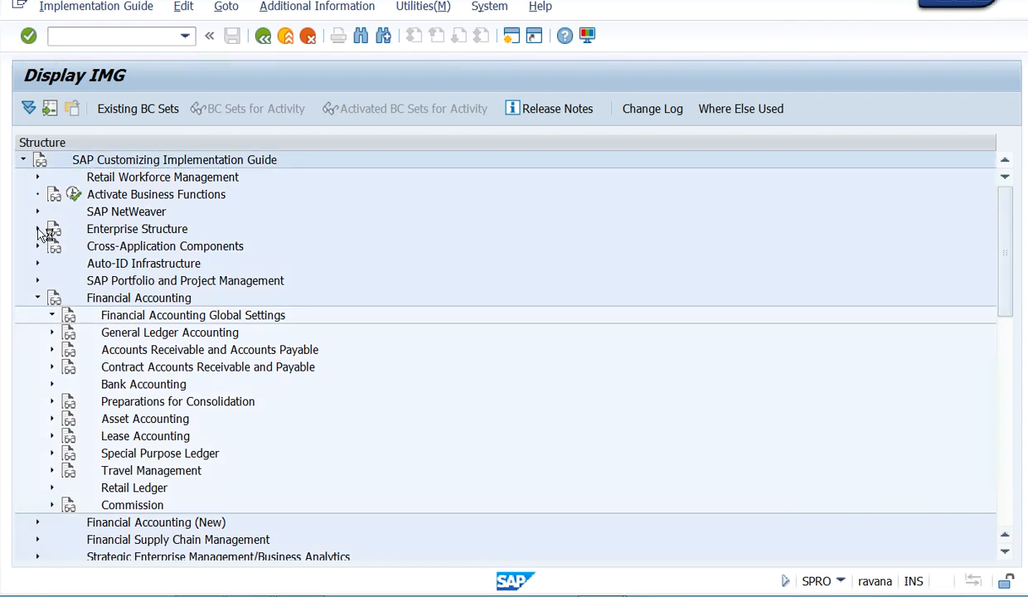
pyautogui.click(37, 263)
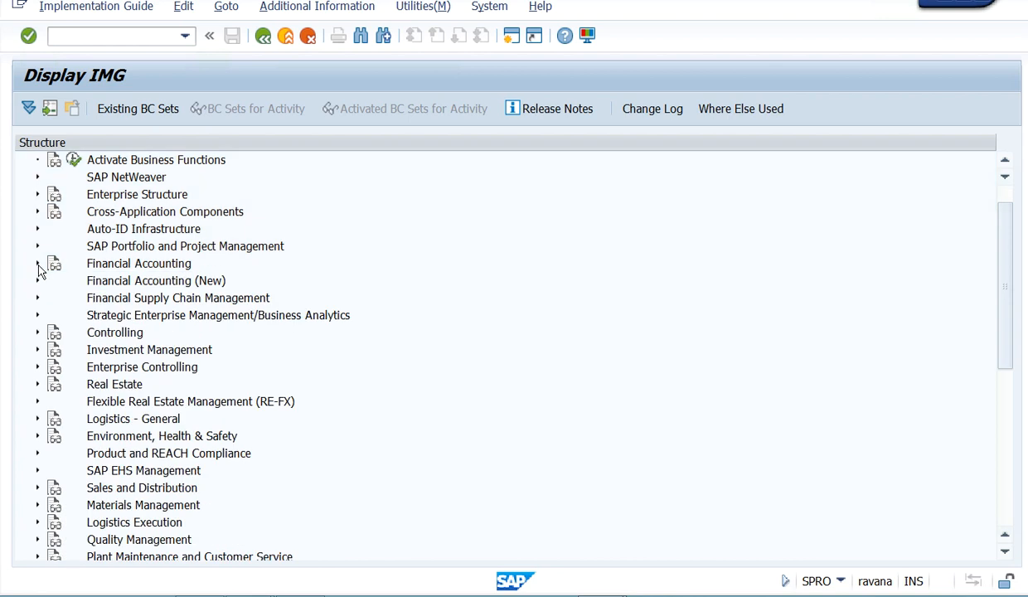
pyautogui.click(37, 195)
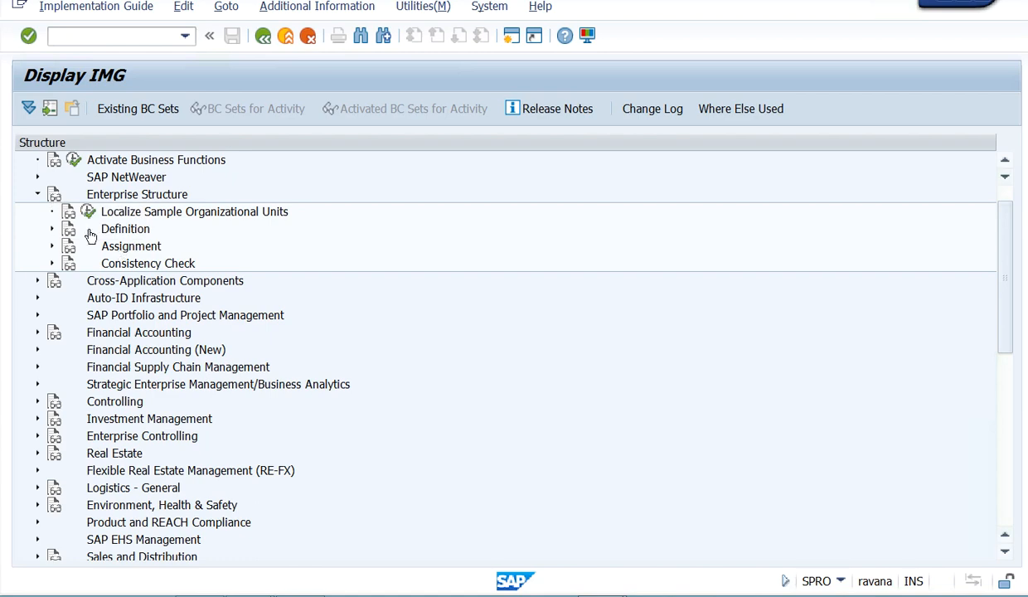
pyautogui.click(37, 194)
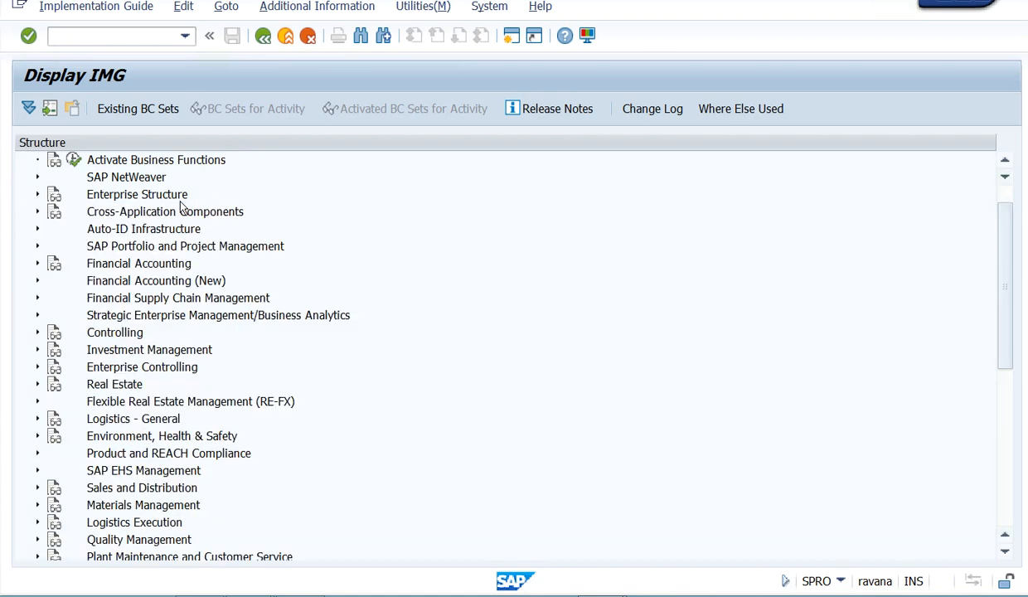
# - Examine the activities under Financial Accounting Global Settings, collapse that node, and expand General Ledger Accounting
pyautogui.click(37, 264)
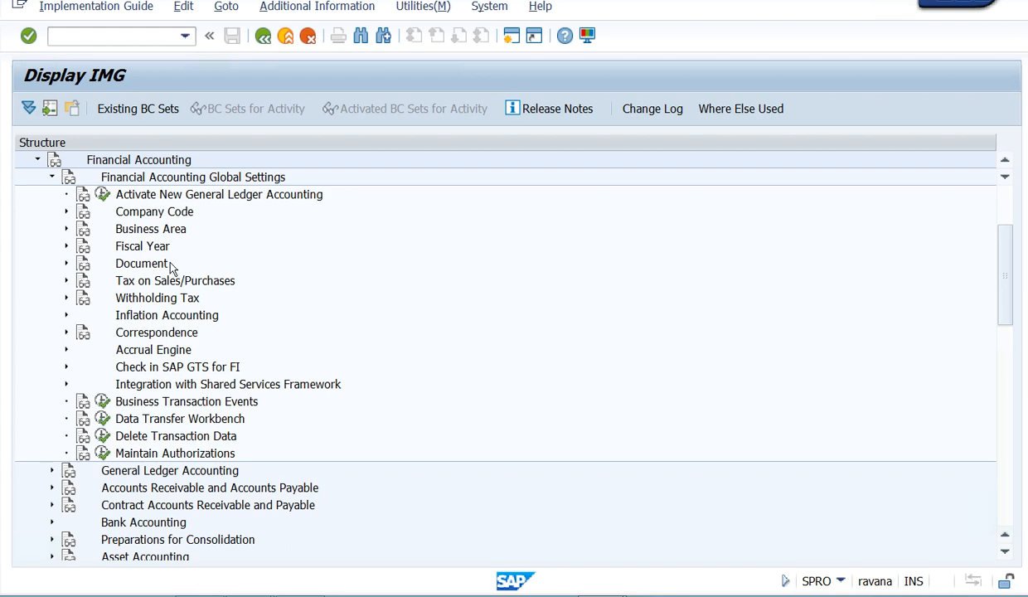
pyautogui.click(51, 177)
pyautogui.scroll(2, 70, 284)
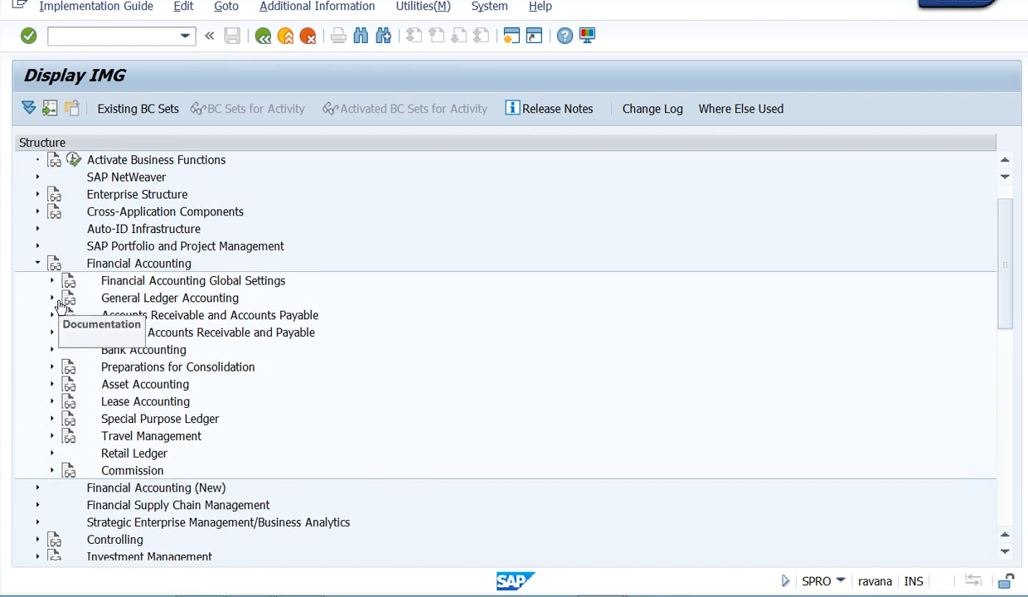
pyautogui.click(52, 298)
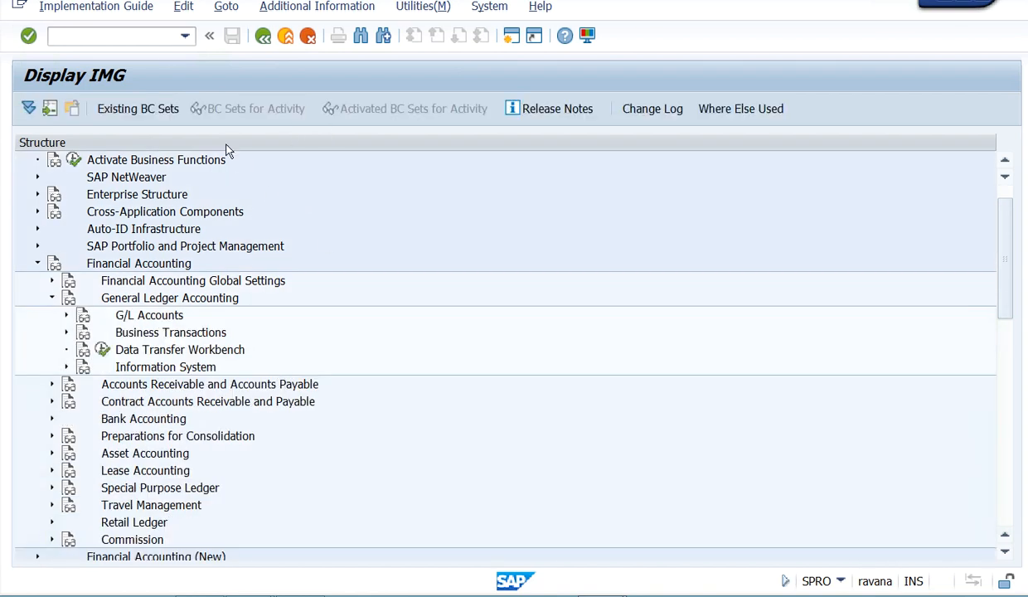
# - Leave the Implementation Guide and return to SAP Easy Access with the /n command
pyautogui.click(185, 36)
pyautogui.click(75, 81)
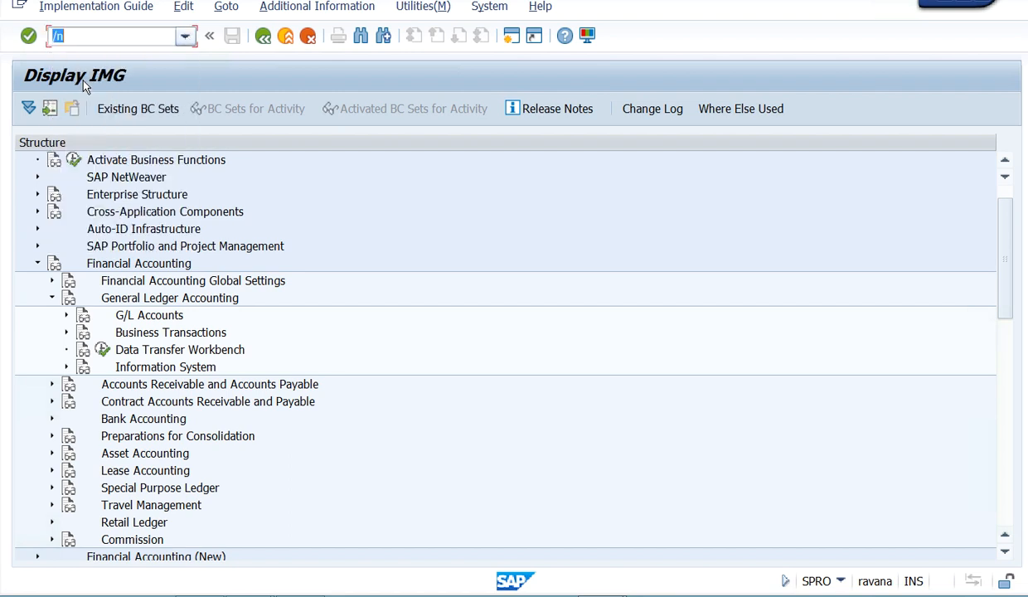
pyautogui.click(29, 37)
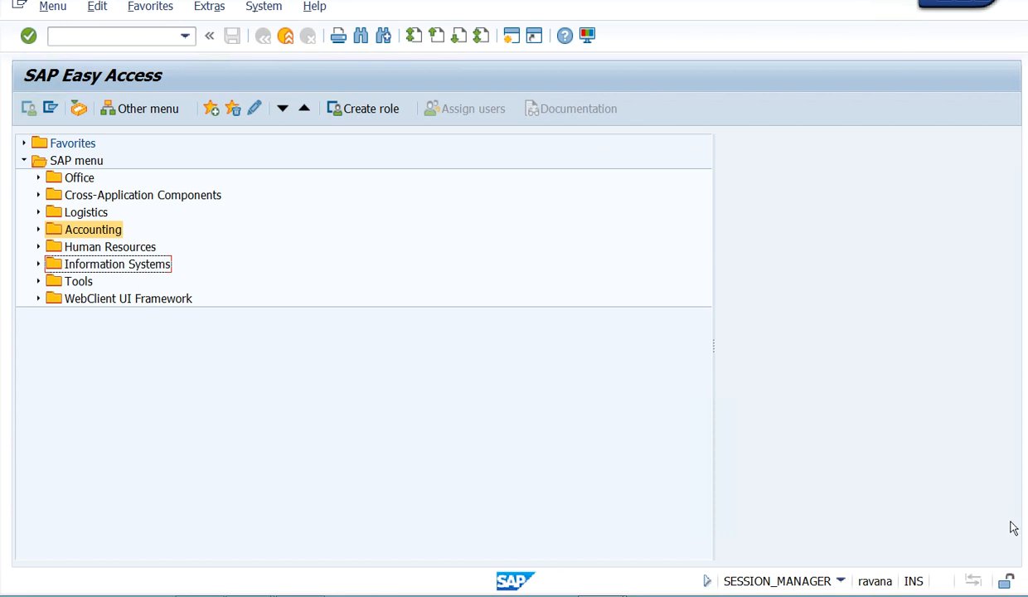
pyautogui.click(1013, 595)
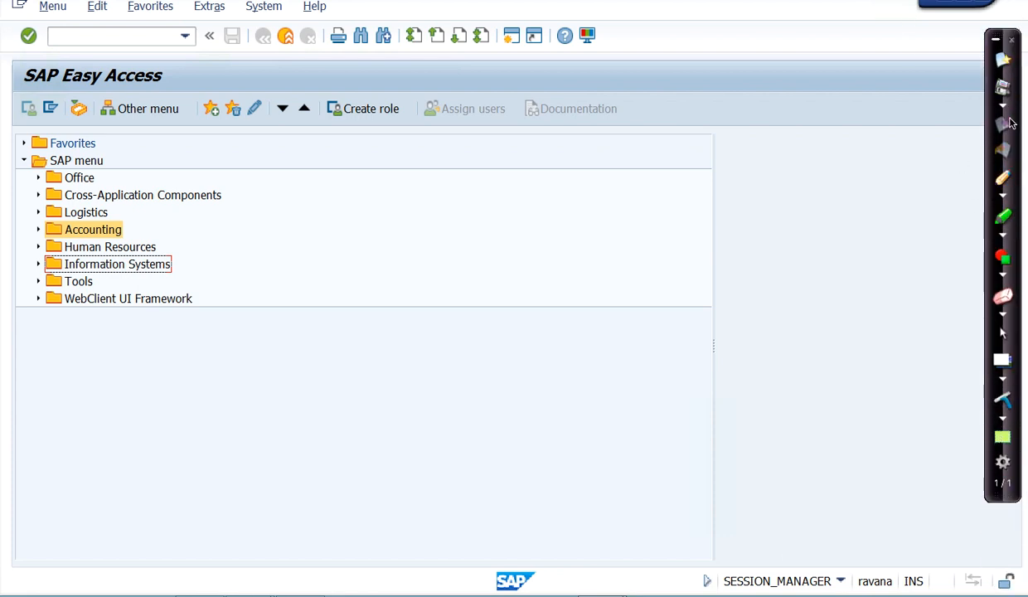
pyautogui.click(1013, 41)
pyautogui.click(552, 211)
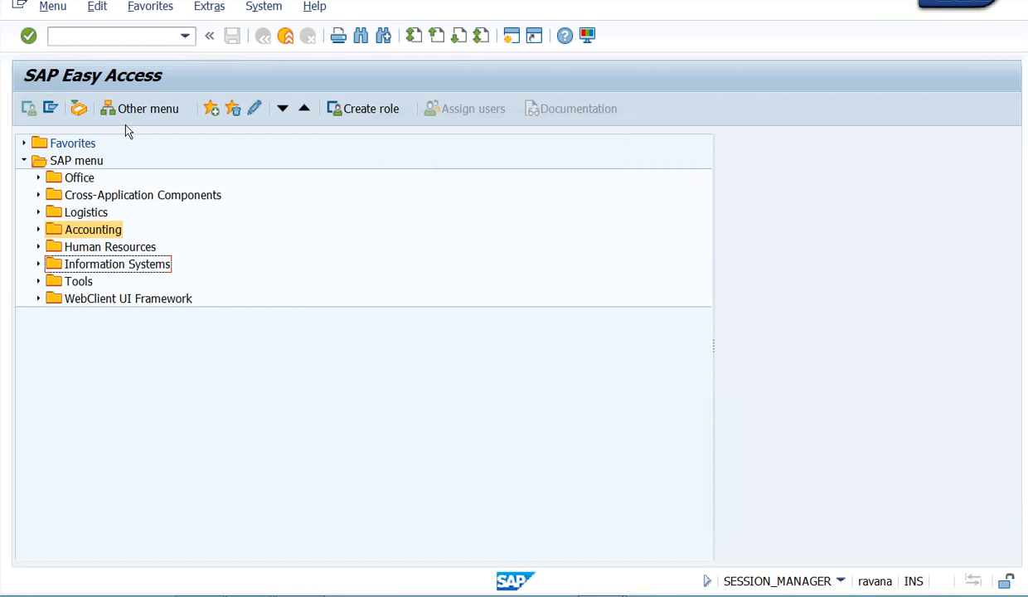
# - Begin adding another object to the favorites, choosing Web address or file as its URL type
pyautogui.click(151, 10)
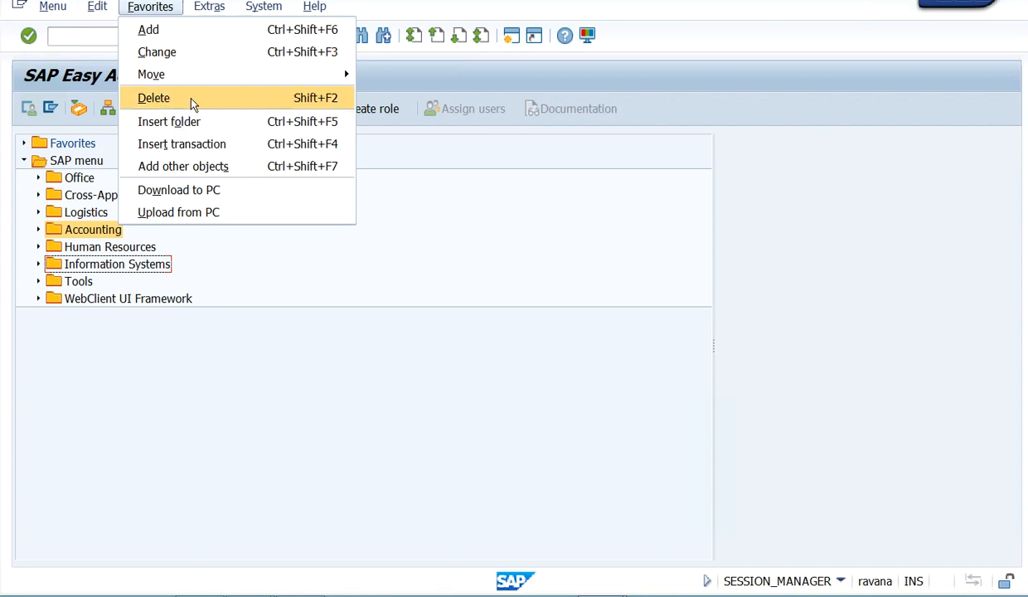
pyautogui.moveTo(147, 79)
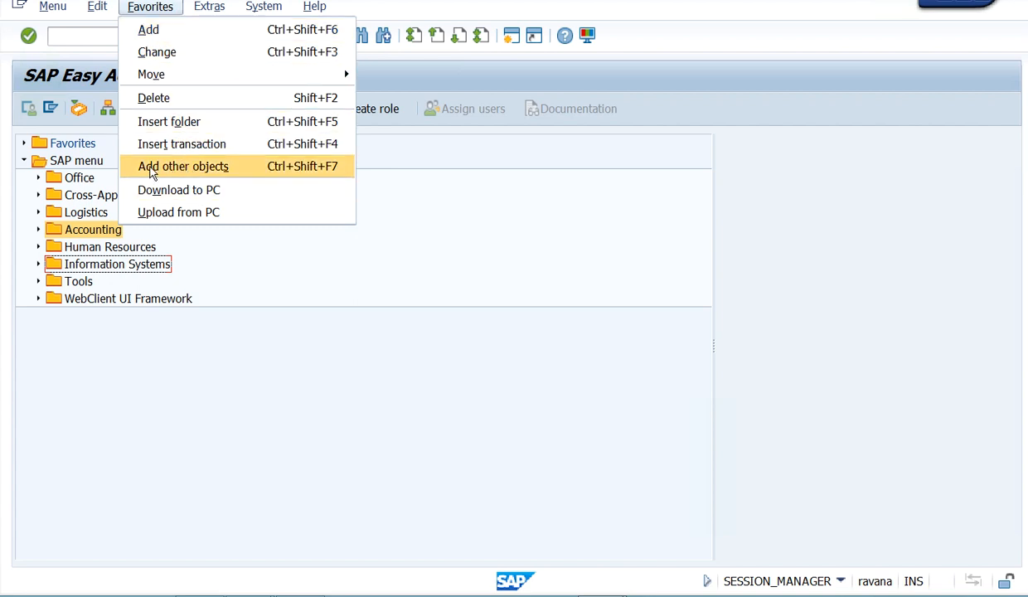
pyautogui.click(226, 168)
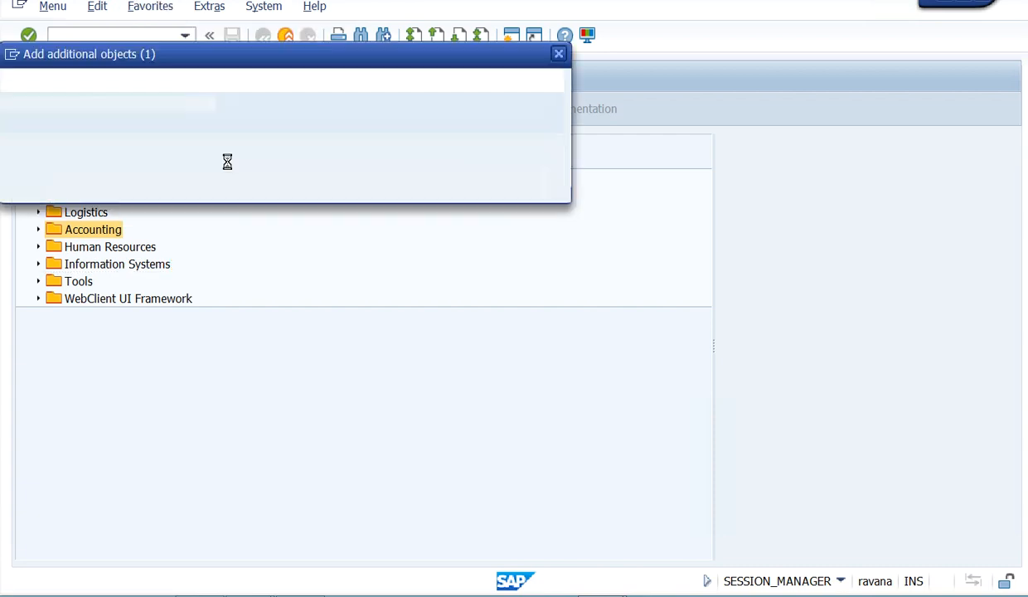
pyautogui.moveTo(262, 57); pyautogui.dragTo(660, 63)
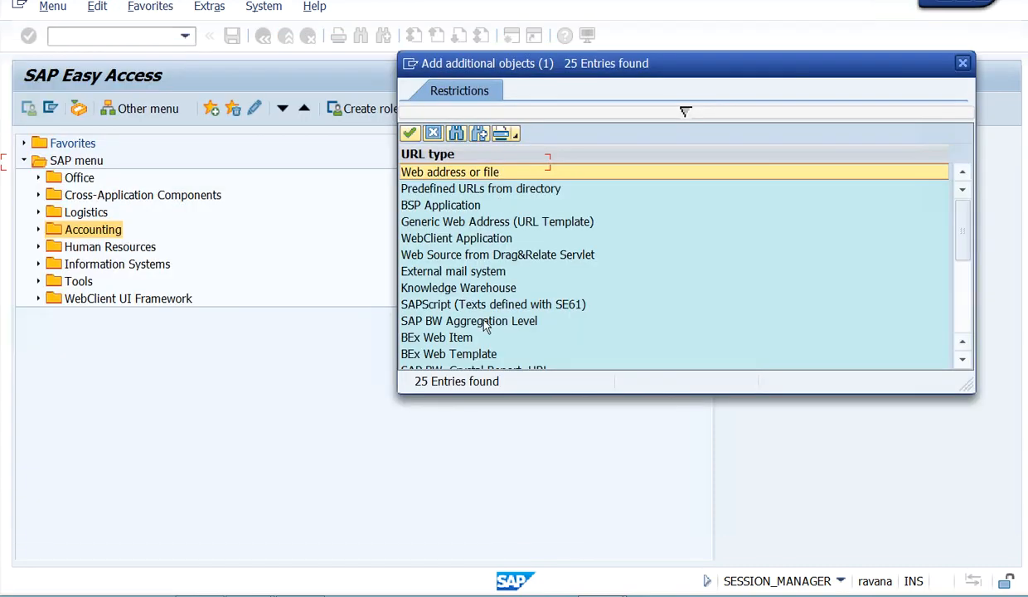
pyautogui.scroll(-5, 485, 323)
pyautogui.scroll(5, 484, 323)
pyautogui.doubleClick(479, 172)
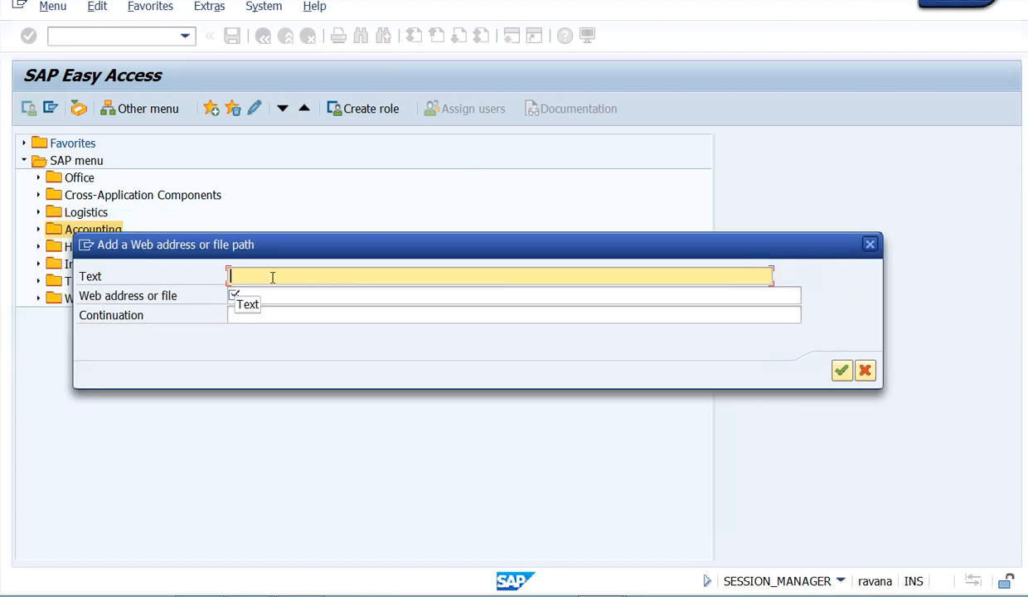
# - Add the web address favorite with the text Amazon and the address amzon.com
pyautogui.write('SAP')
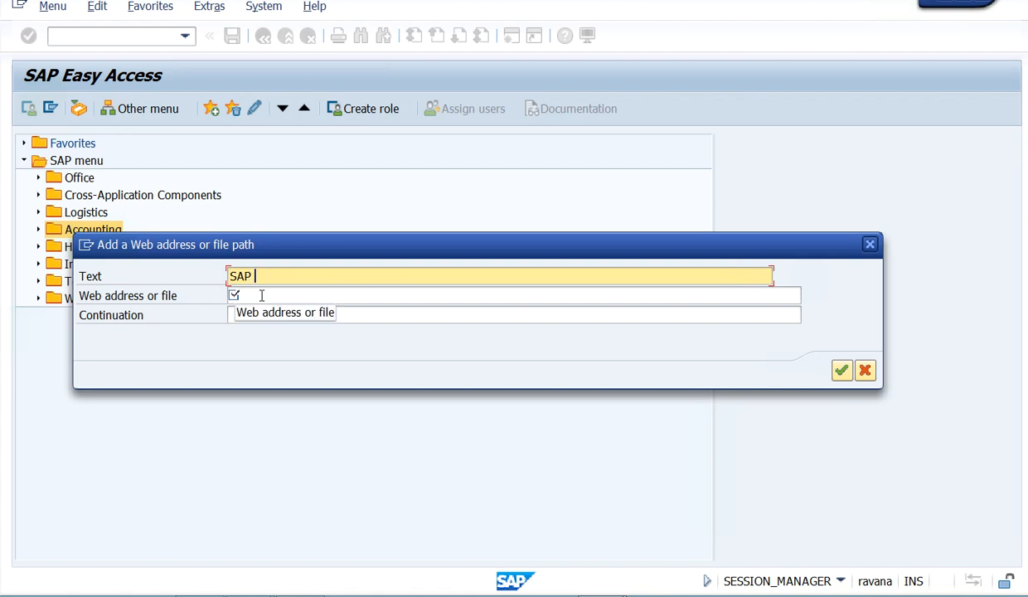
pyautogui.press('BackSpace')
pyautogui.press('BackSpace')
pyautogui.press('BackSpace')
pyautogui.press('BackSpace')
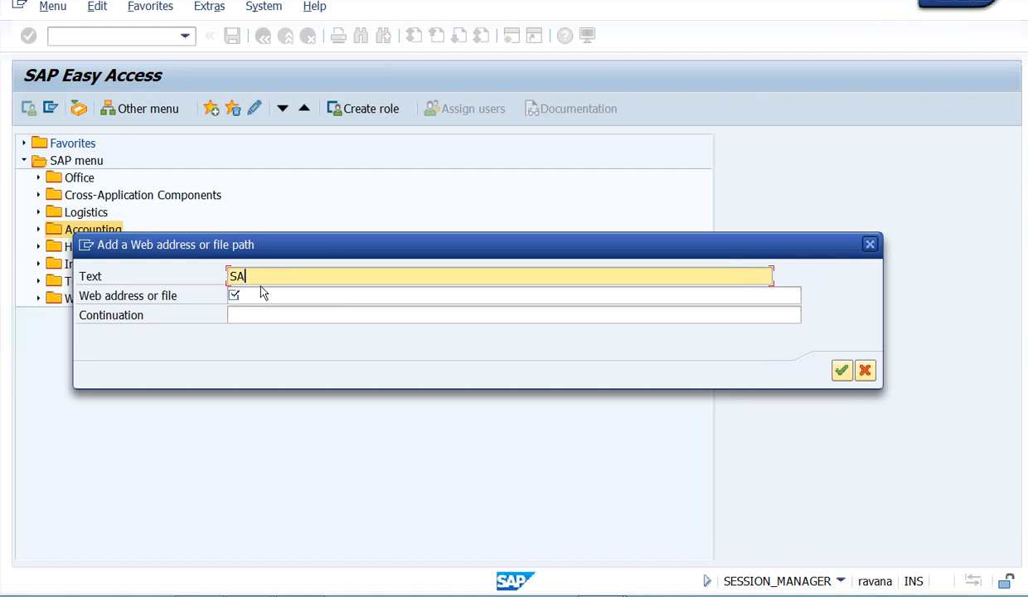
pyautogui.write('Amazon')
pyautogui.click(253, 298)
pyautogui.write('amzon')
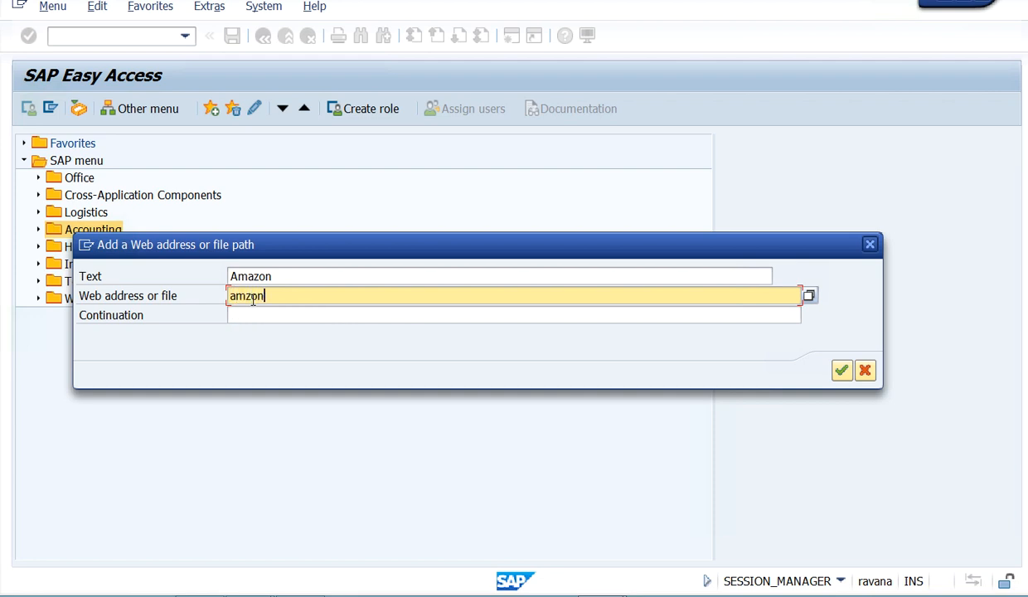
pyautogui.write('.com')
pyautogui.click(841, 370)
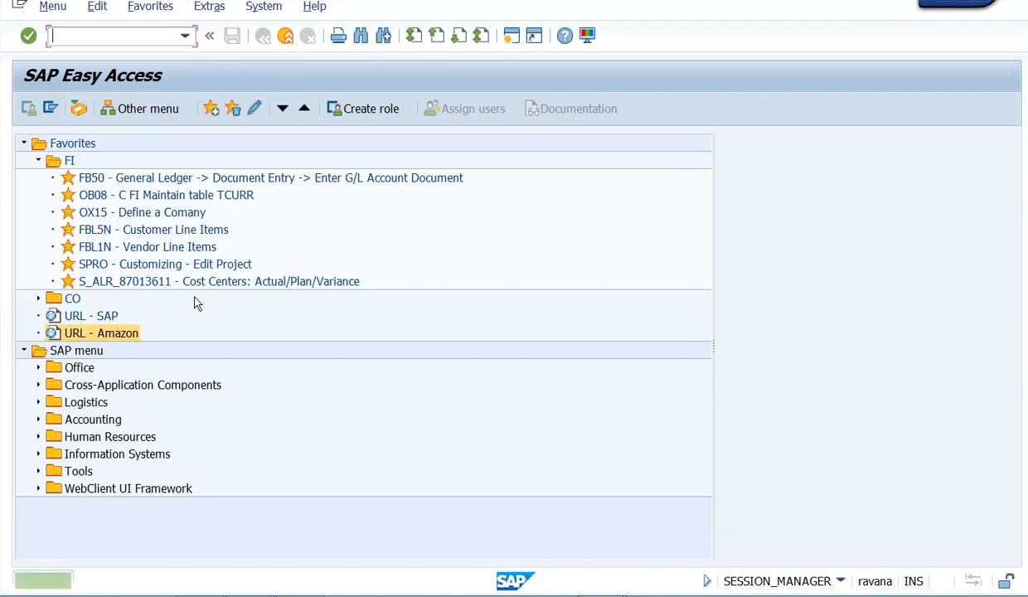
# - Open the Amazon favorite, allowing access to the web address, and close the browser window after viewing the site
pyautogui.doubleClick(107, 336)
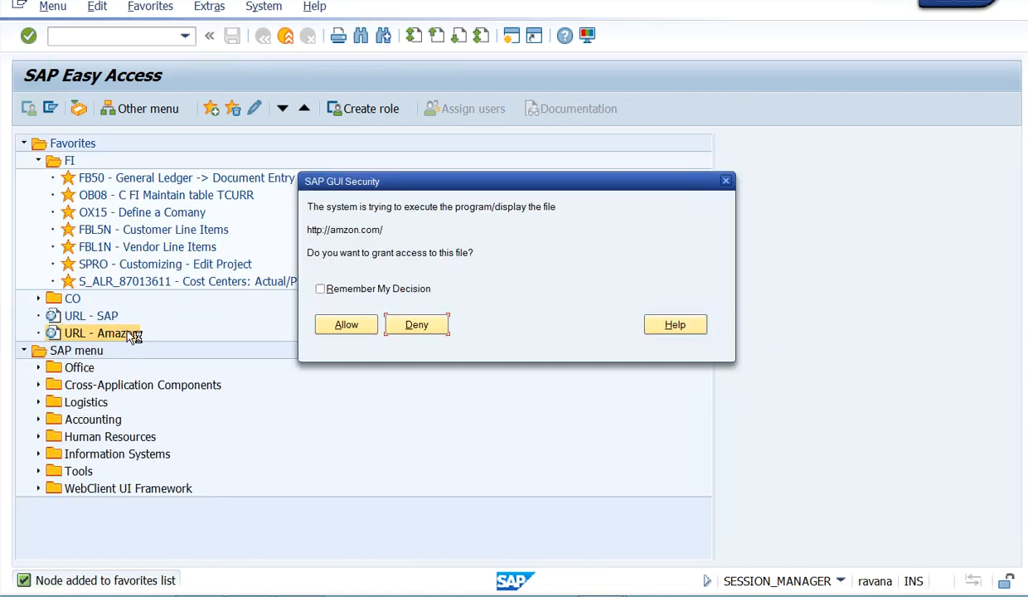
pyautogui.click(342, 323)
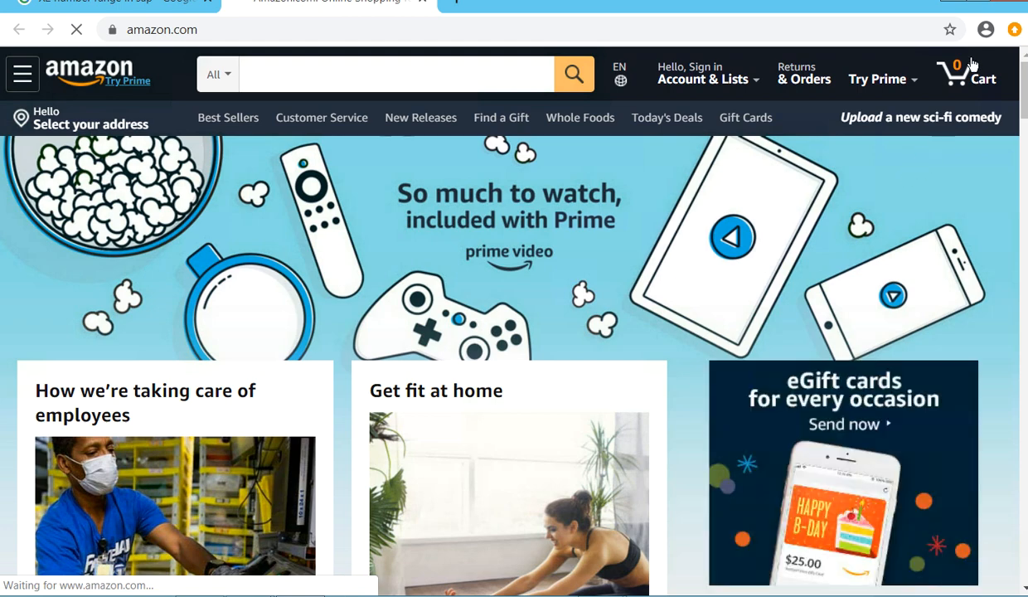
pyautogui.click(999, 10)
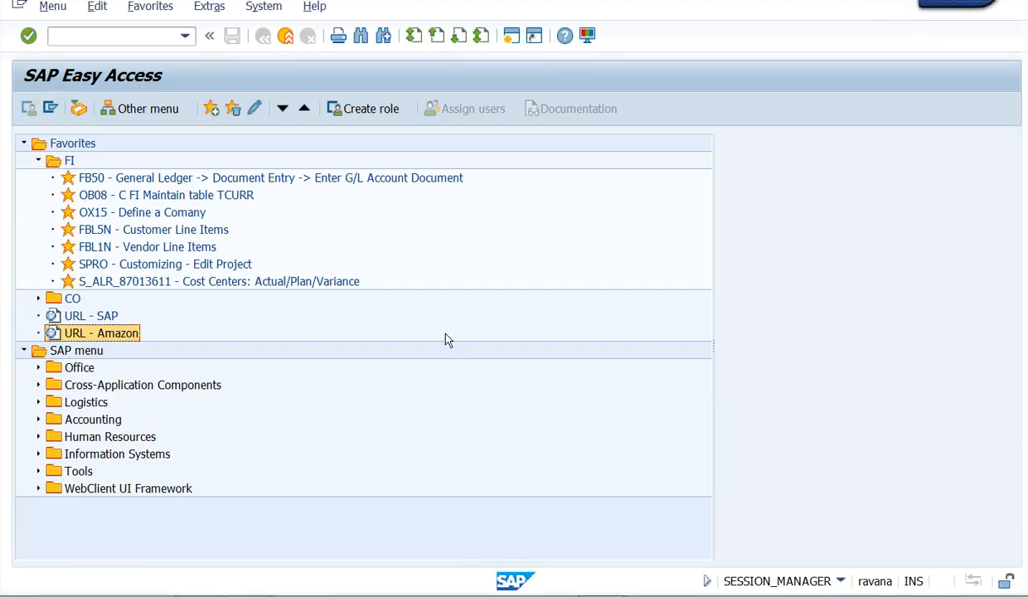
# - Delete the Amazon URL entry from the favorites
pyautogui.rightClick(82, 338)
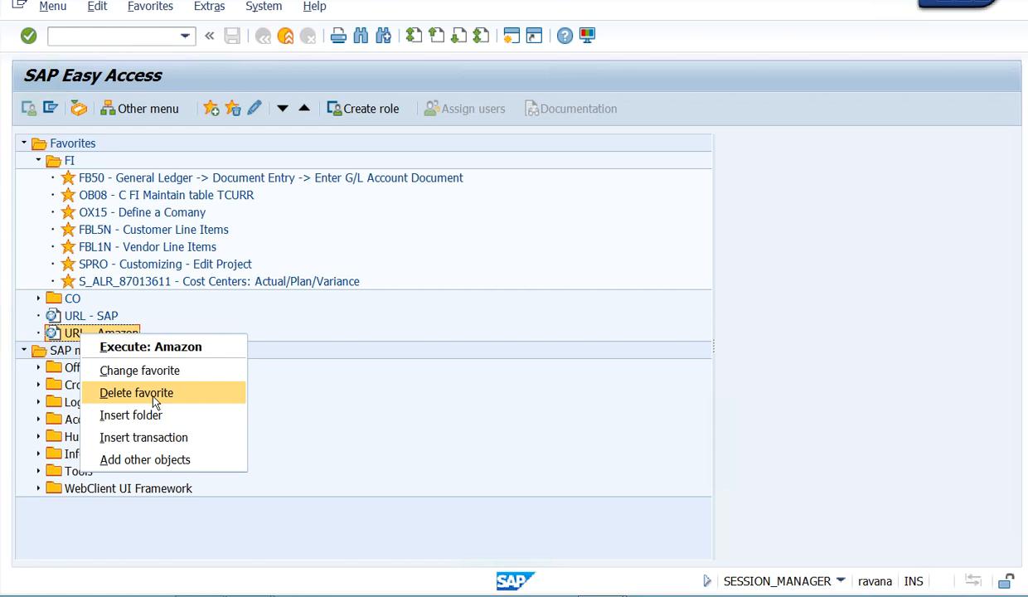
pyautogui.click(371, 318)
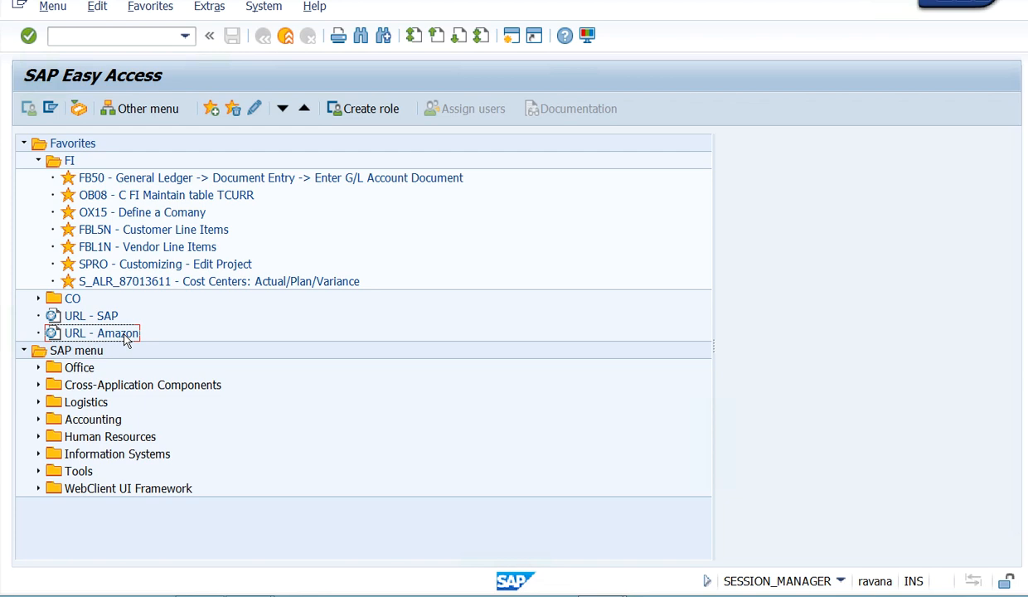
pyautogui.rightClick(105, 338)
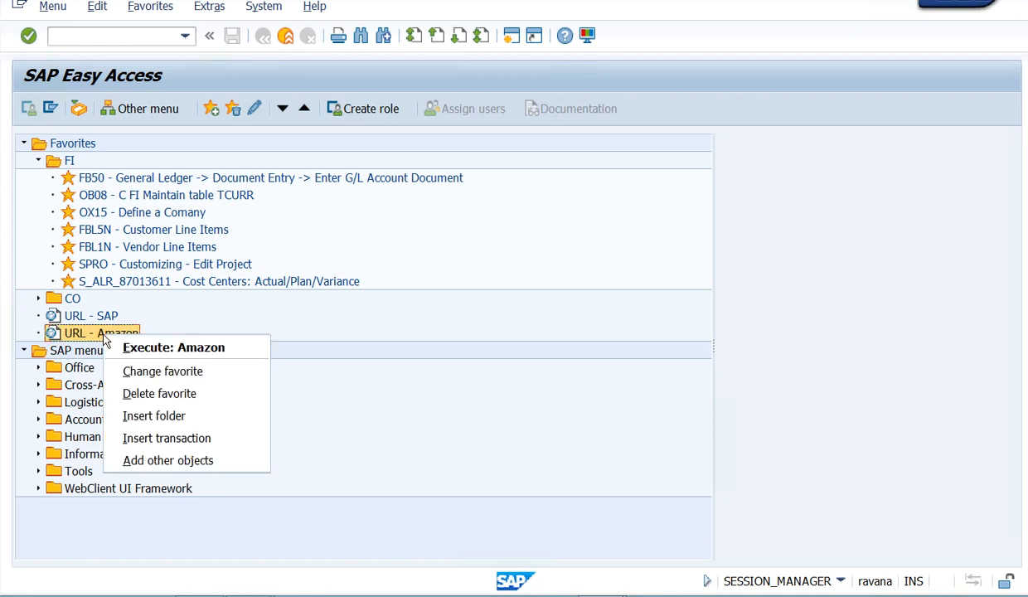
pyautogui.click(89, 340)
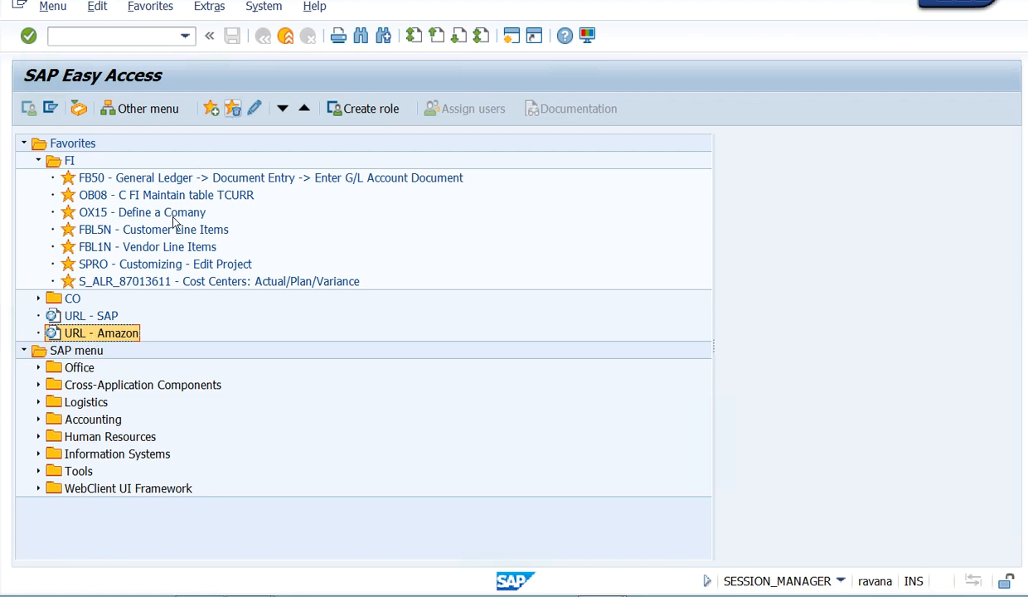
pyautogui.rightClick(96, 331)
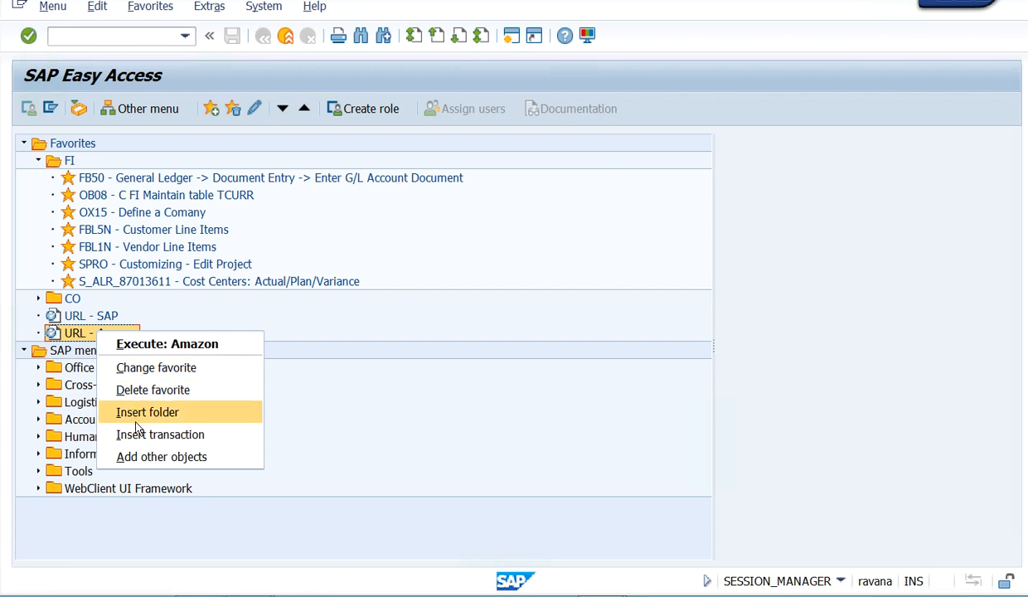
pyautogui.click(135, 390)
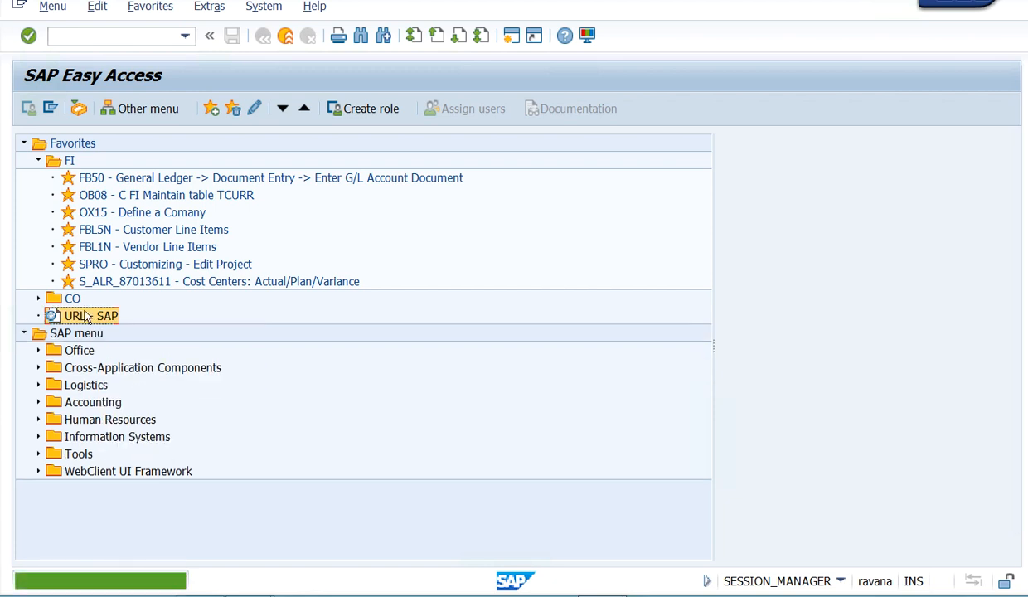